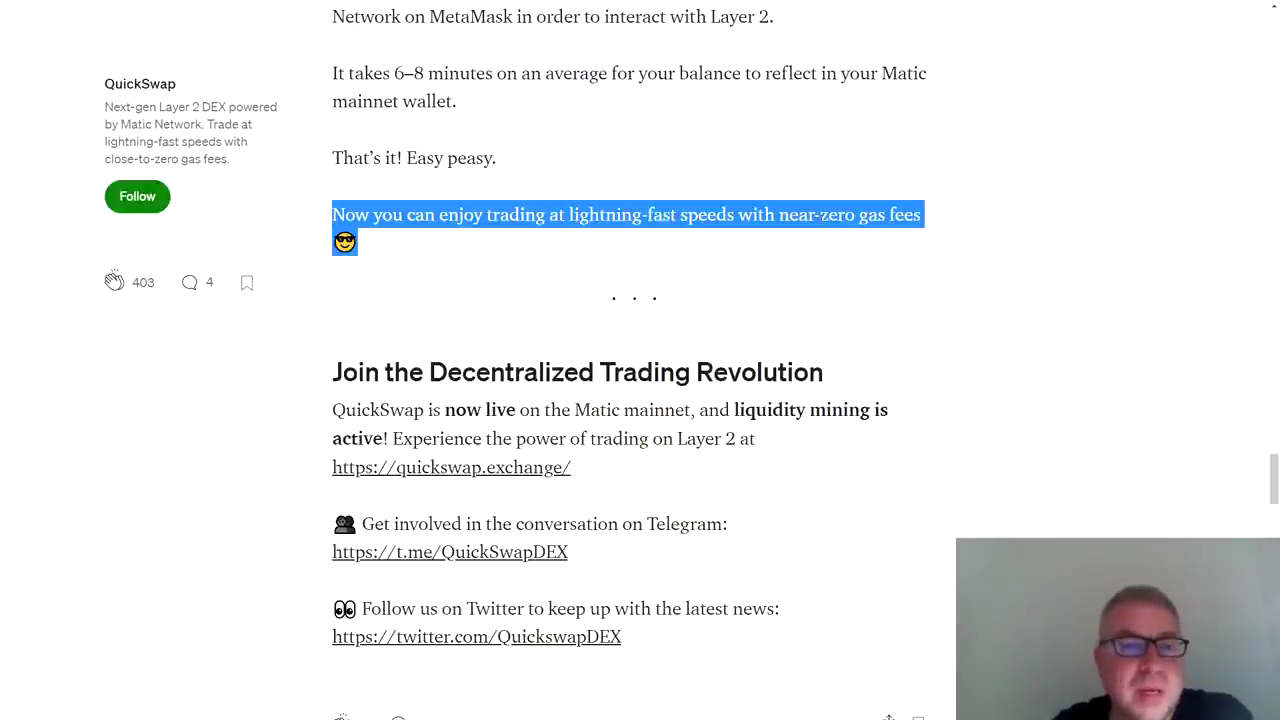
Switch from the QuickSwap article to the Matic Wallet page and look over the tokens on Matic mainnet
scroll(820, 220, down, 1)
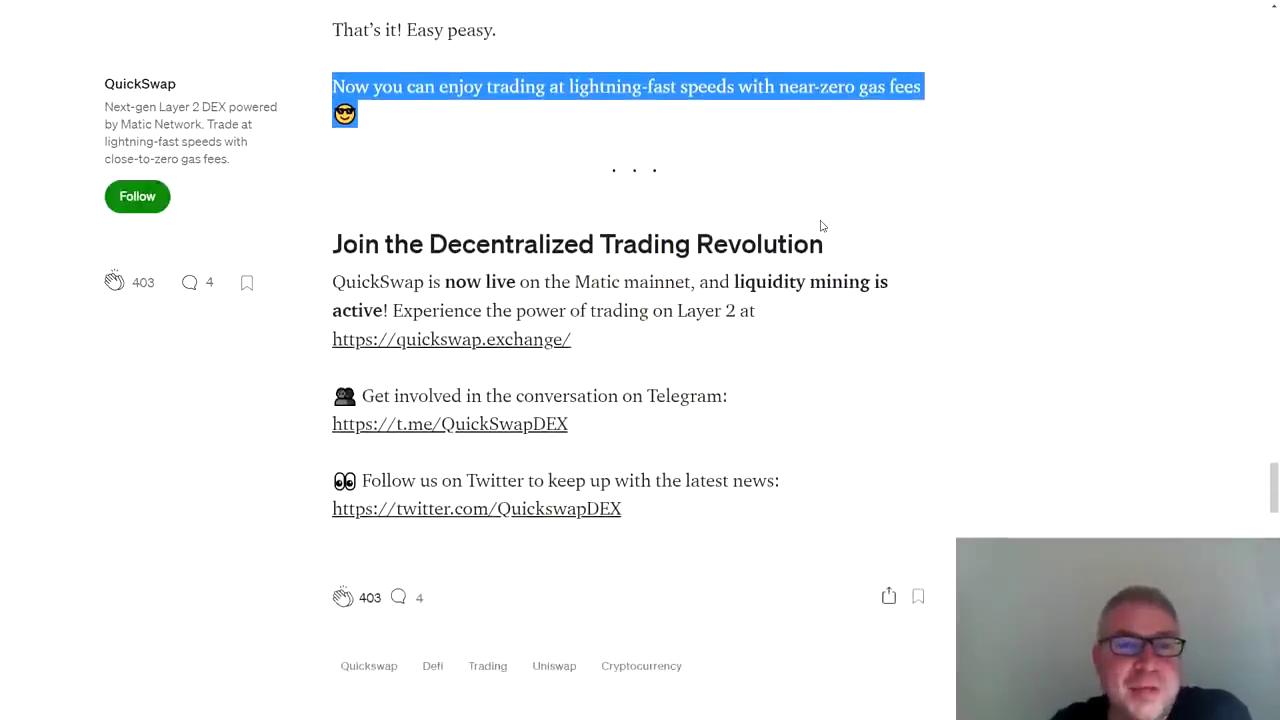
scroll(823, 226, up, 1)
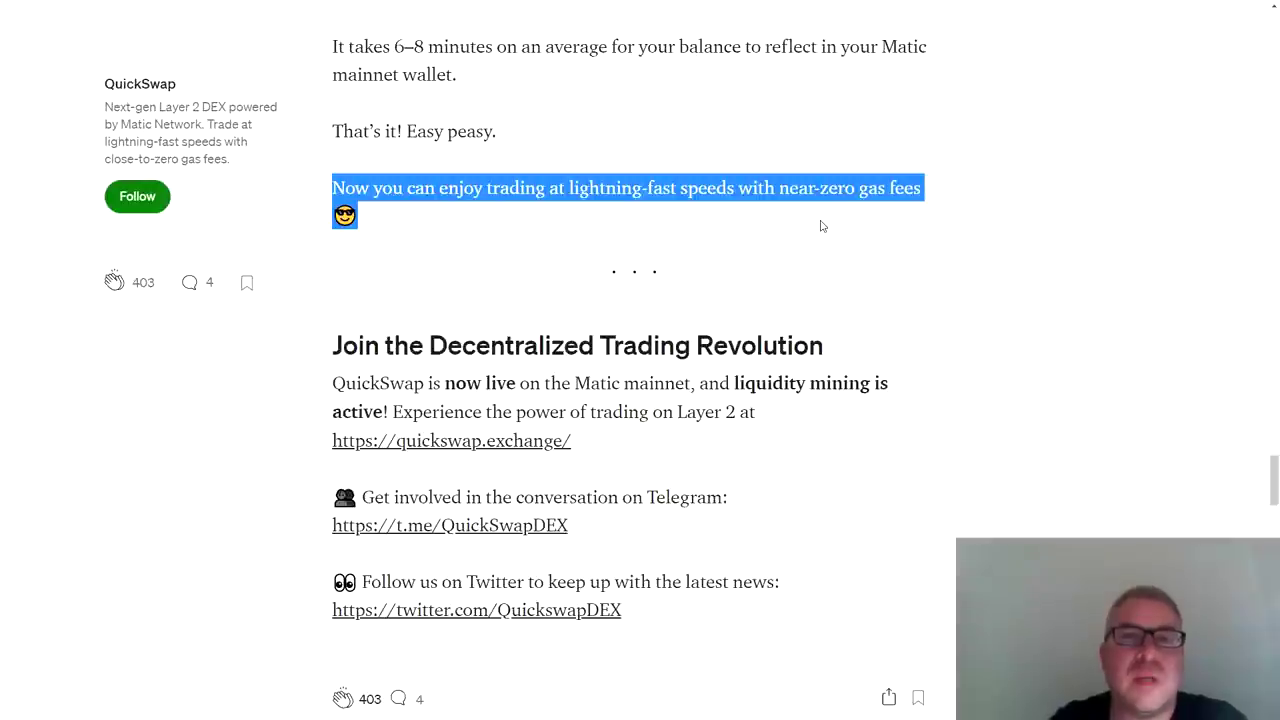
key(ctrl+Tab)
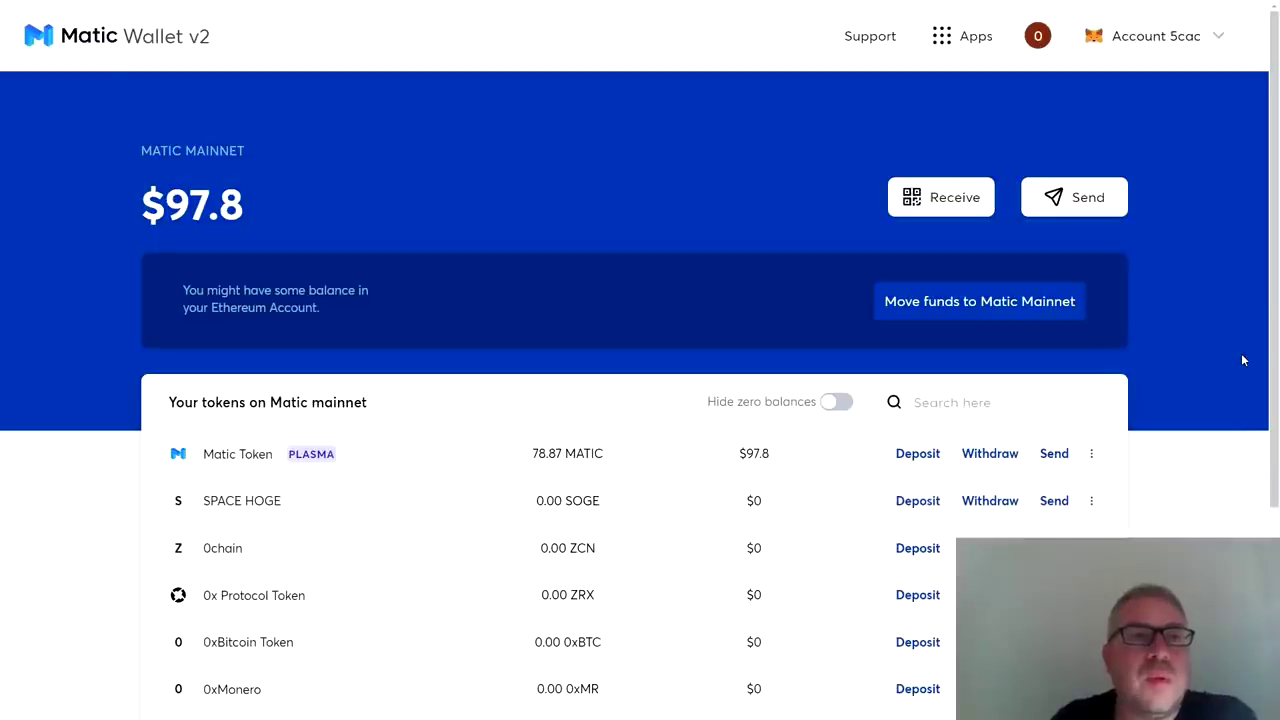
scroll(1243, 360, down, 2)
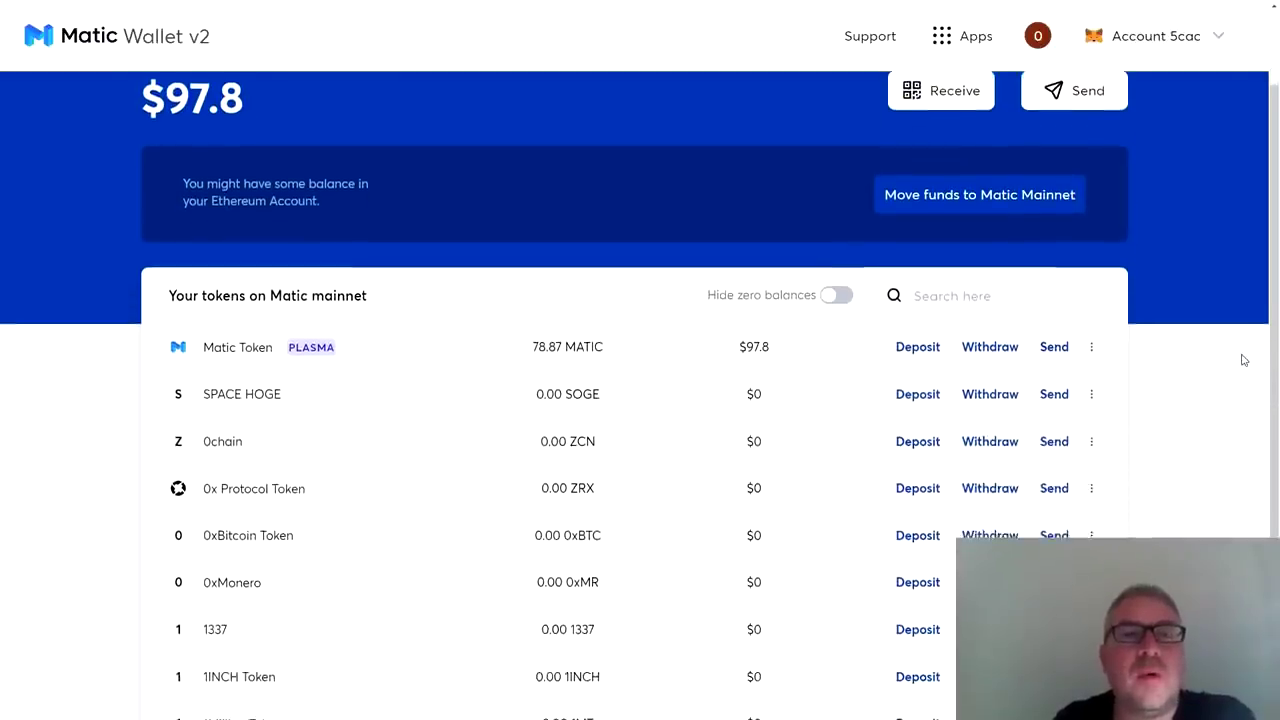
scroll(1243, 360, up, 1)
scroll(1243, 360, up, 1)
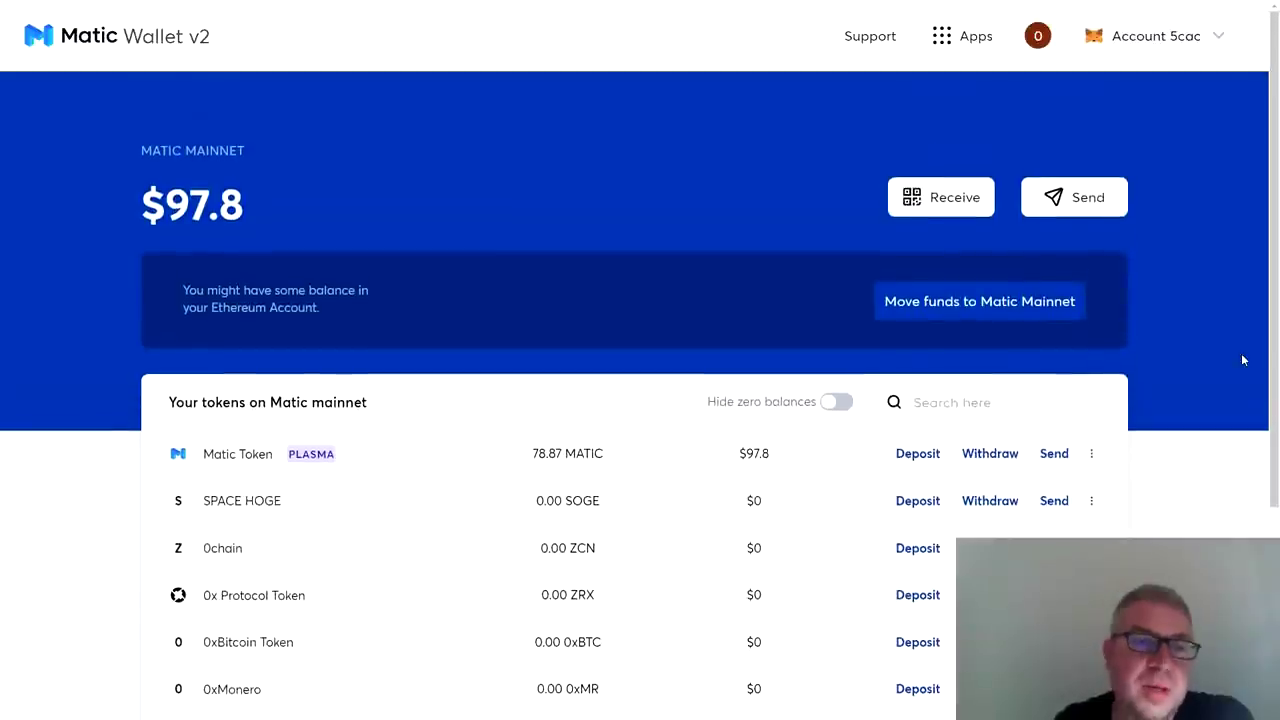
scroll(1243, 360, down, 1)
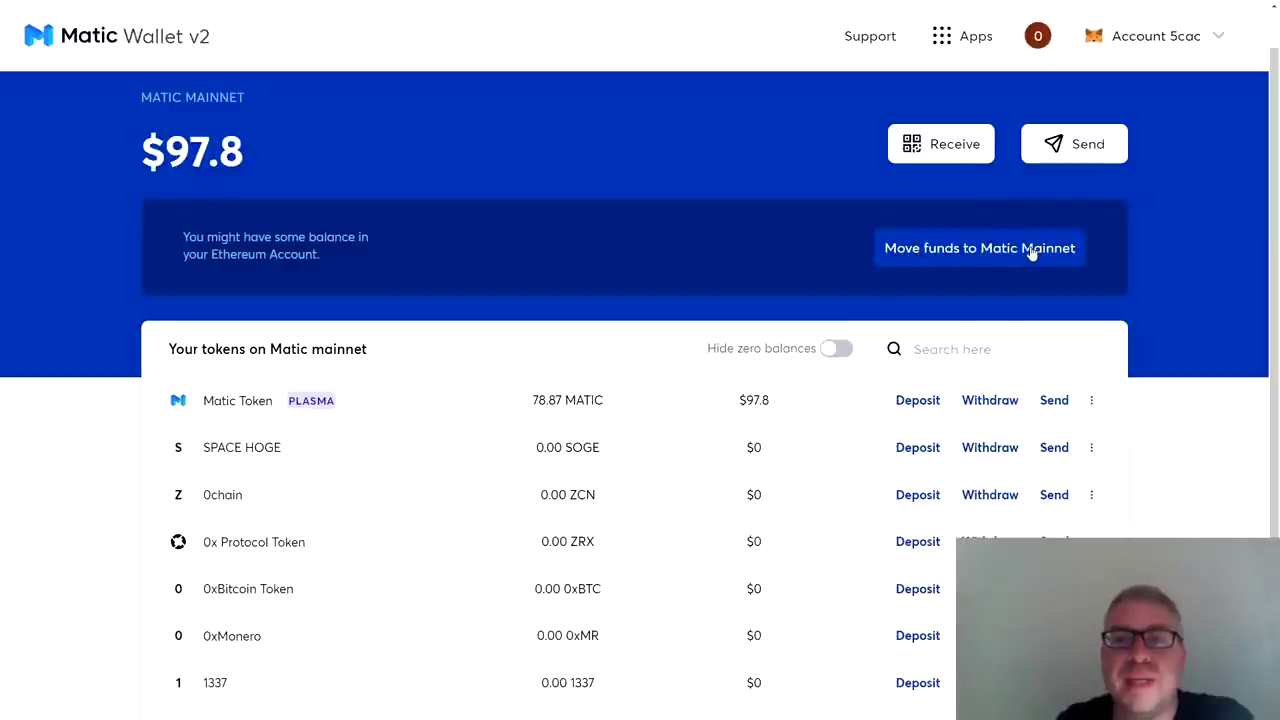
Examine the total Matic Mainnet balance, the Ethereum account notice and the Matic Token amount in the wallet
drag(140, 152, 248, 159)
triple_click(214, 240)
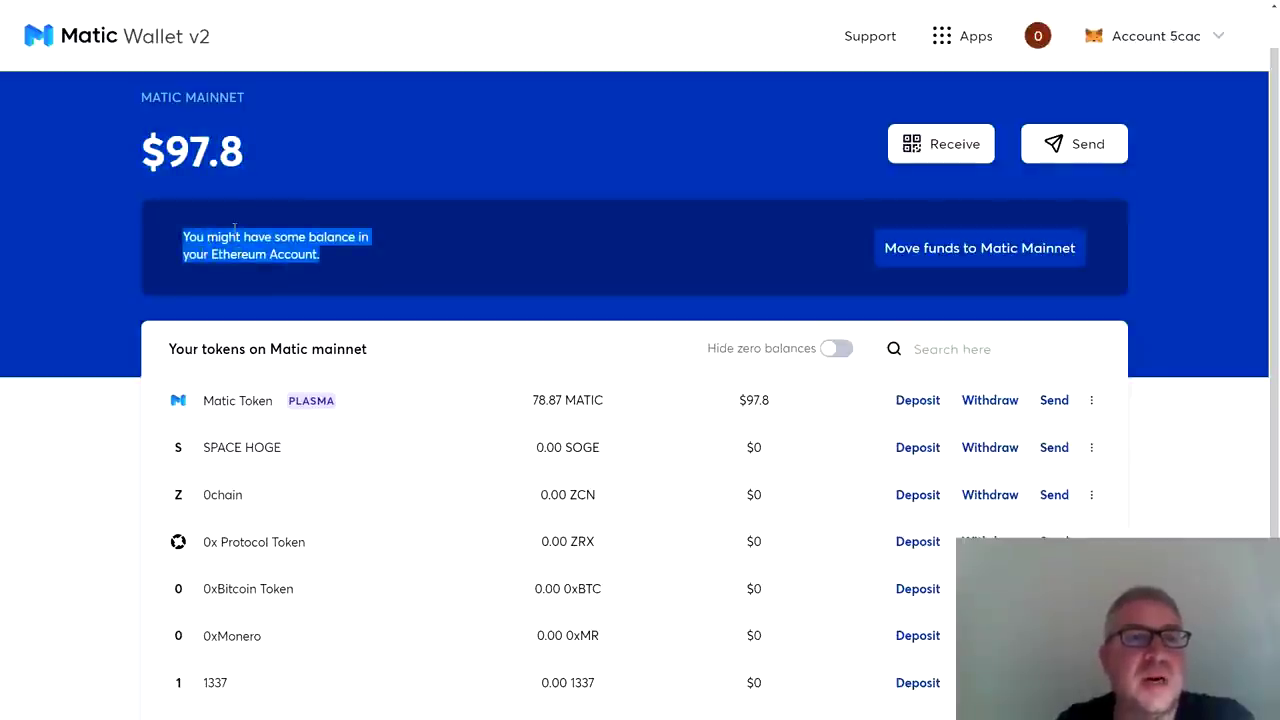
click(272, 260)
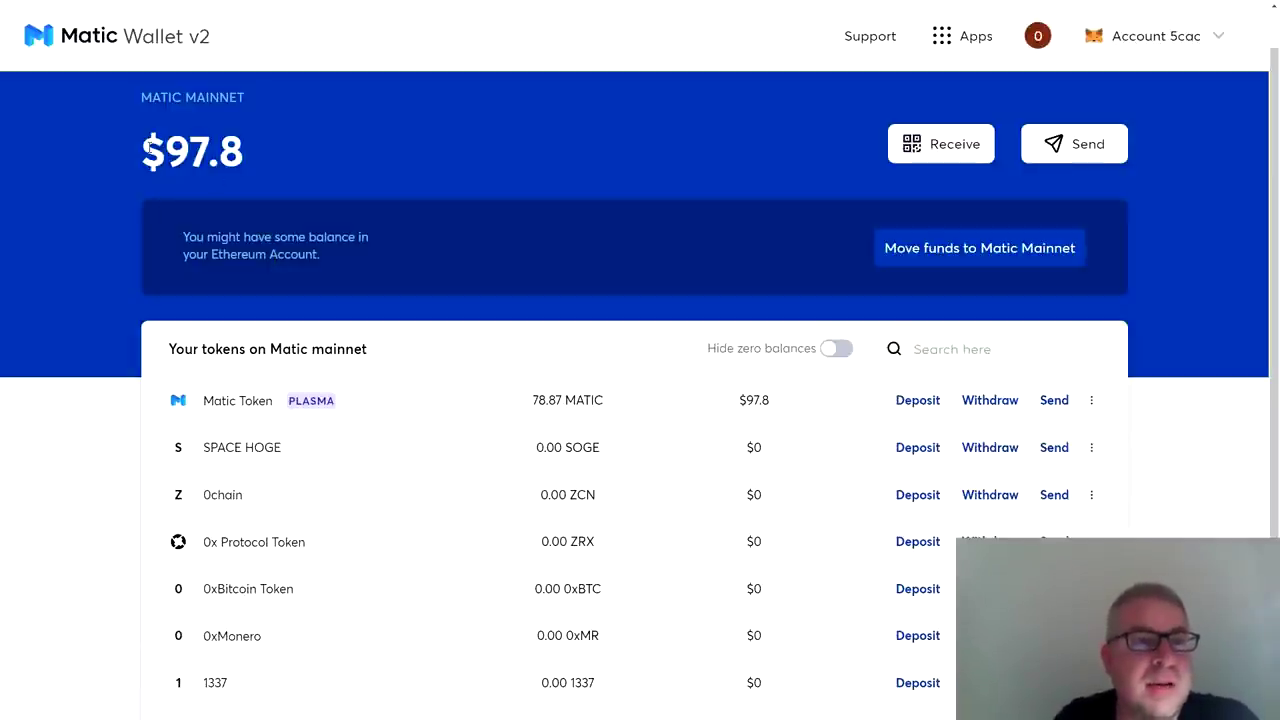
drag(219, 147, 140, 150)
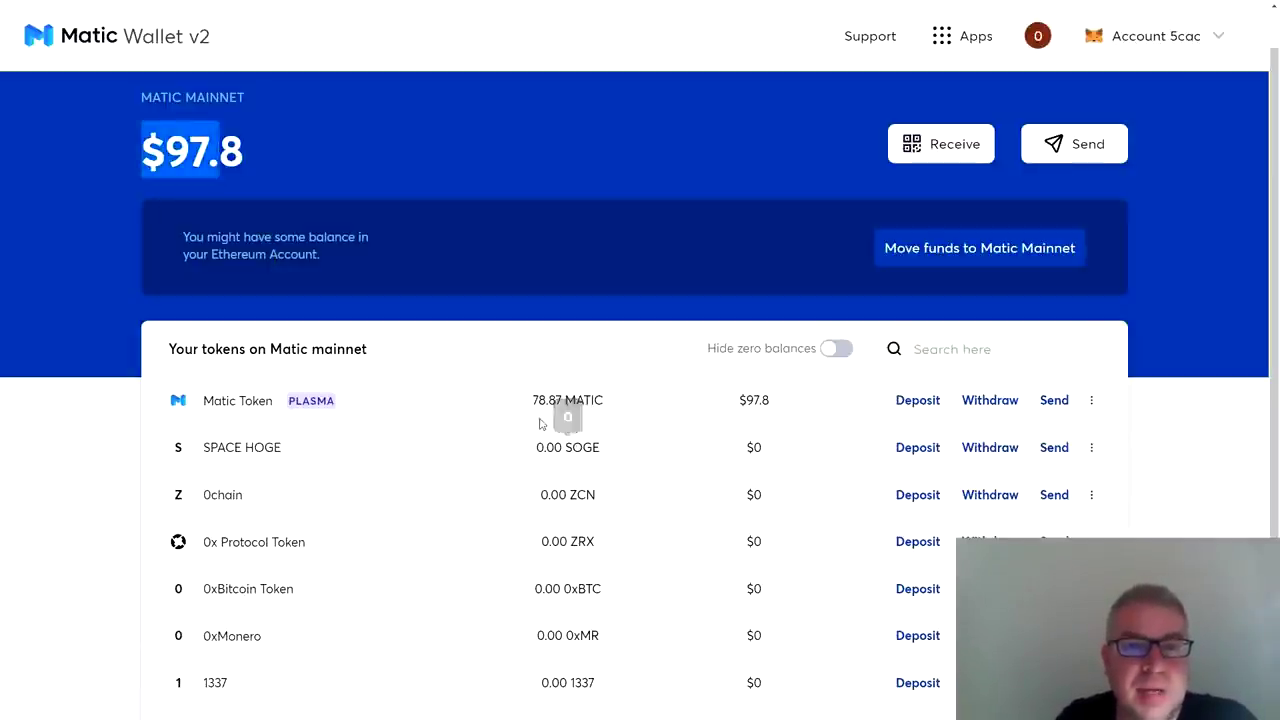
mouse_move(535, 401)
drag(535, 401, 576, 401)
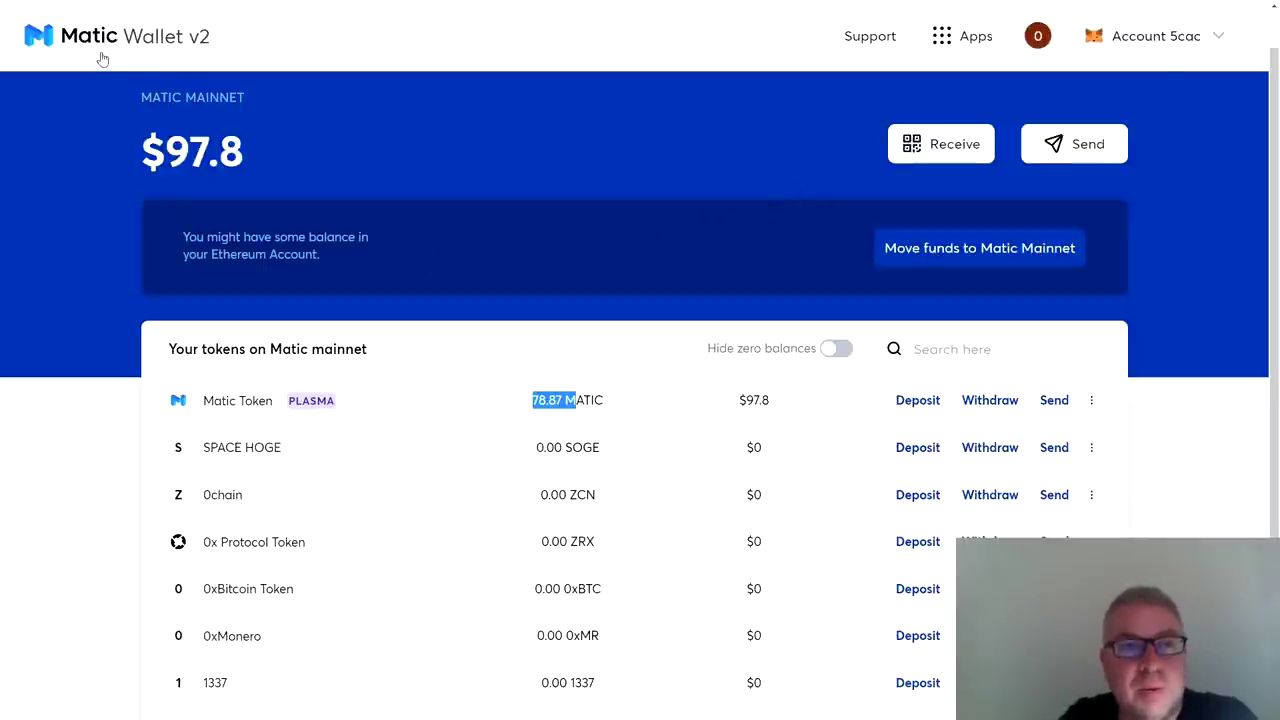
Open the bridge for moving funds to Matic Mainnet and examine the available Ether balance and the destination network
click(962, 250)
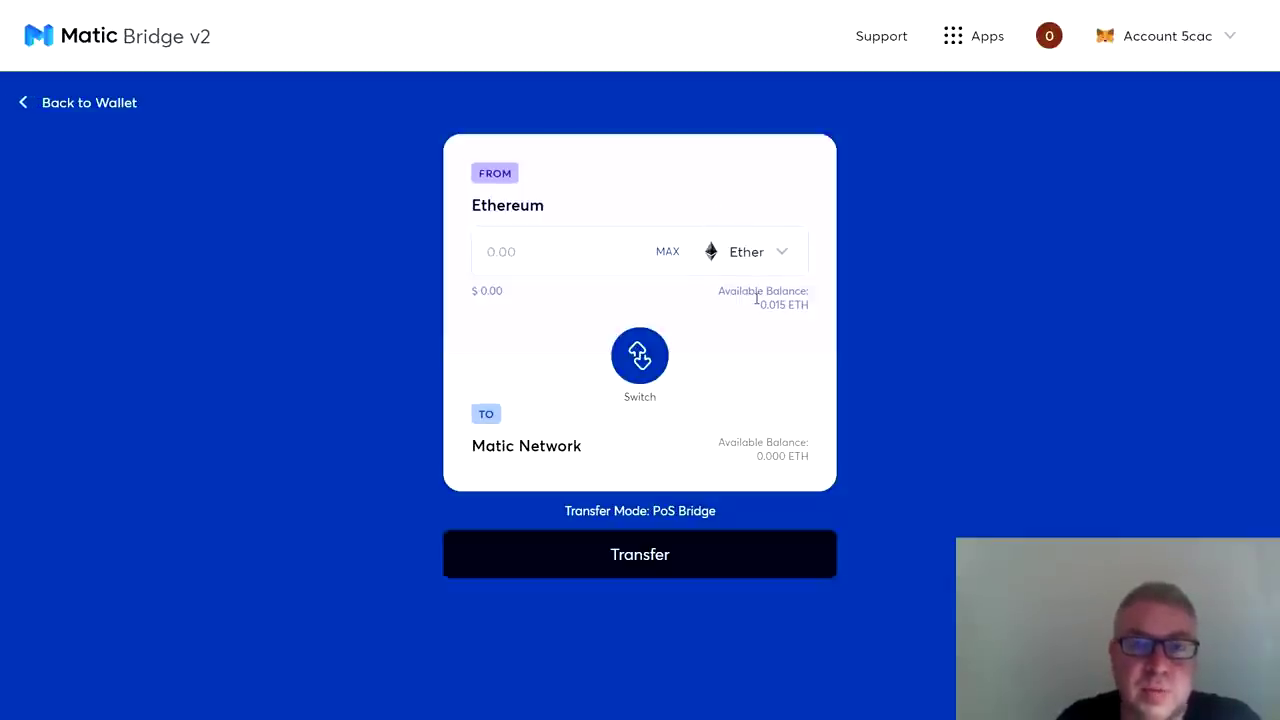
drag(724, 291, 808, 305)
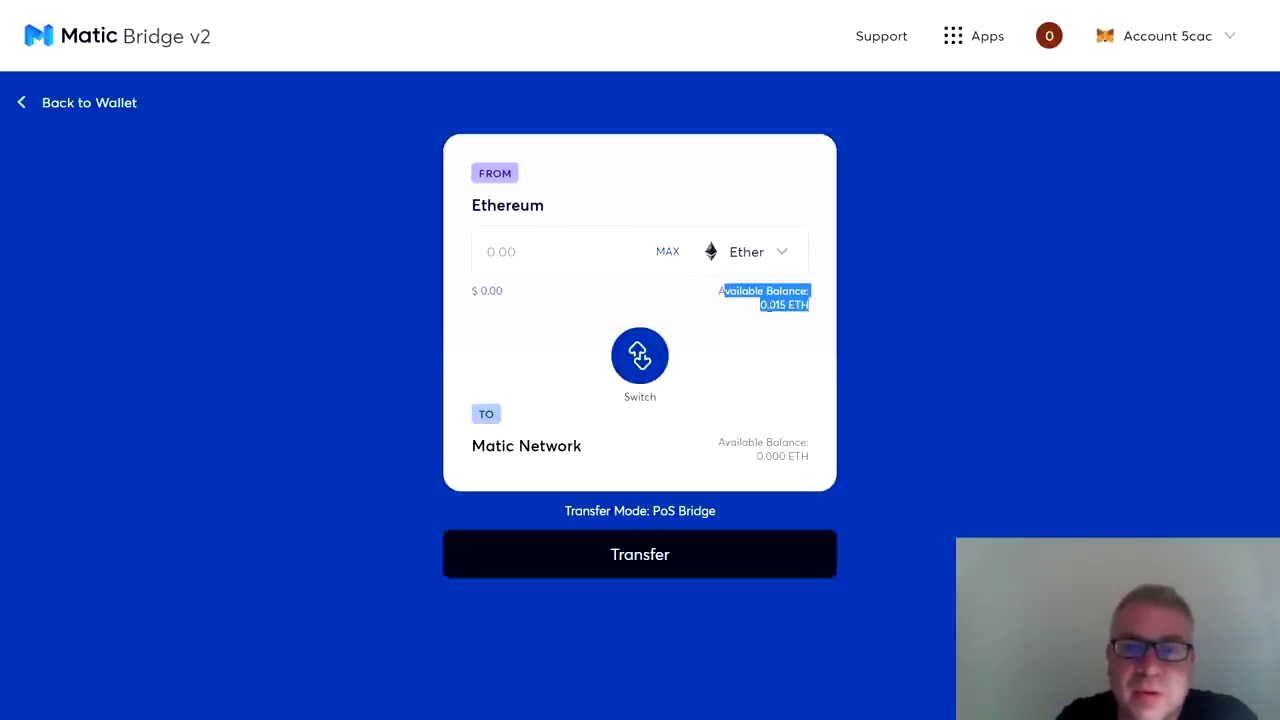
click(769, 306)
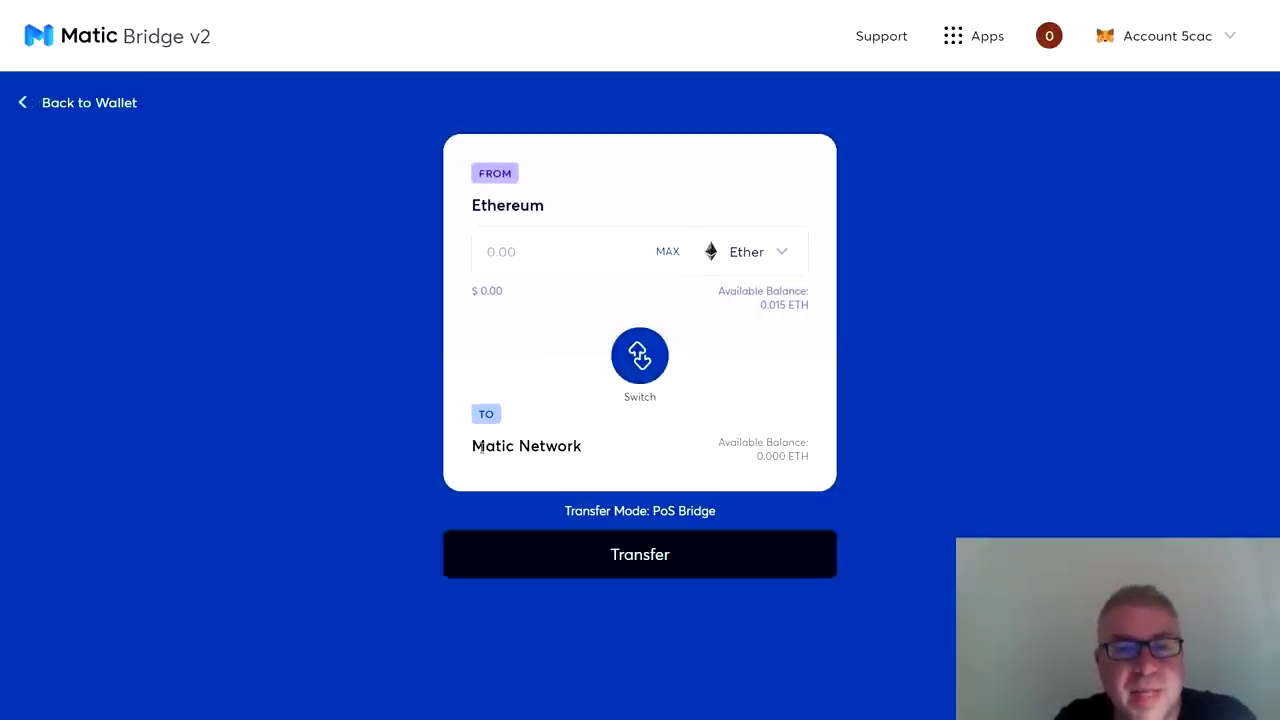
drag(472, 446, 582, 449)
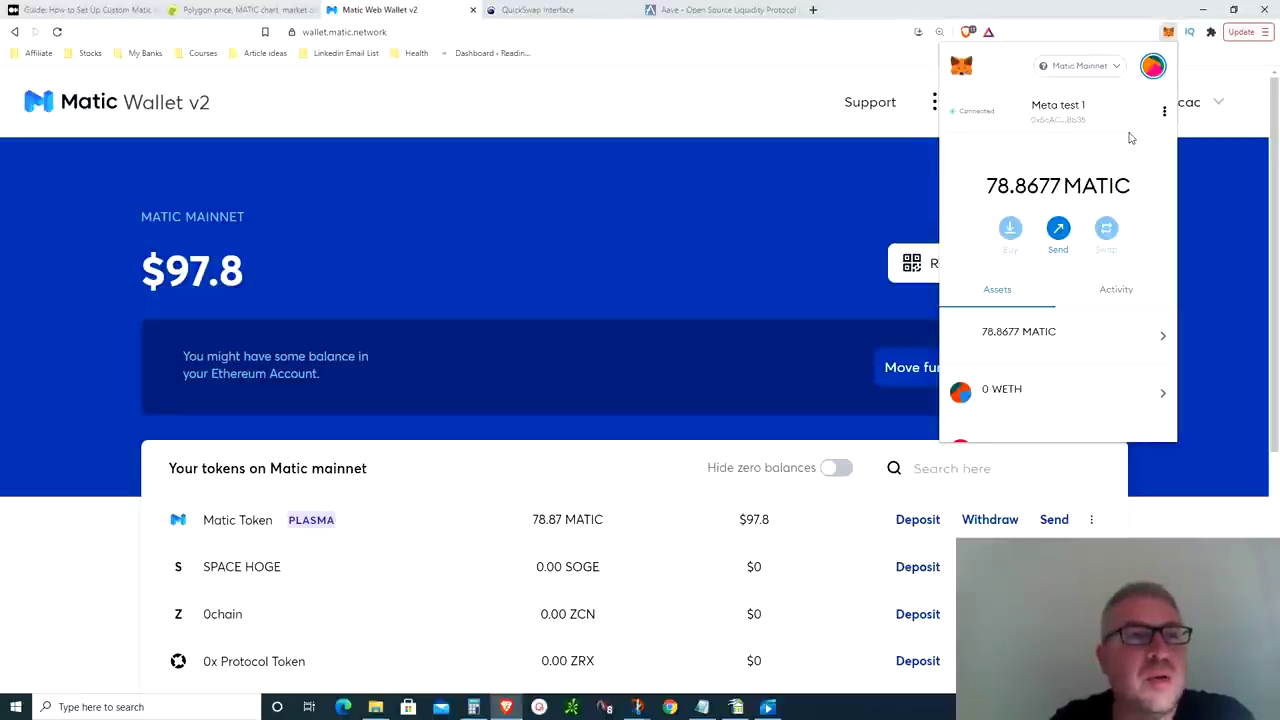
Reopen the MetaMask wallet and switch its network to Avalanche Network
click(589, 131)
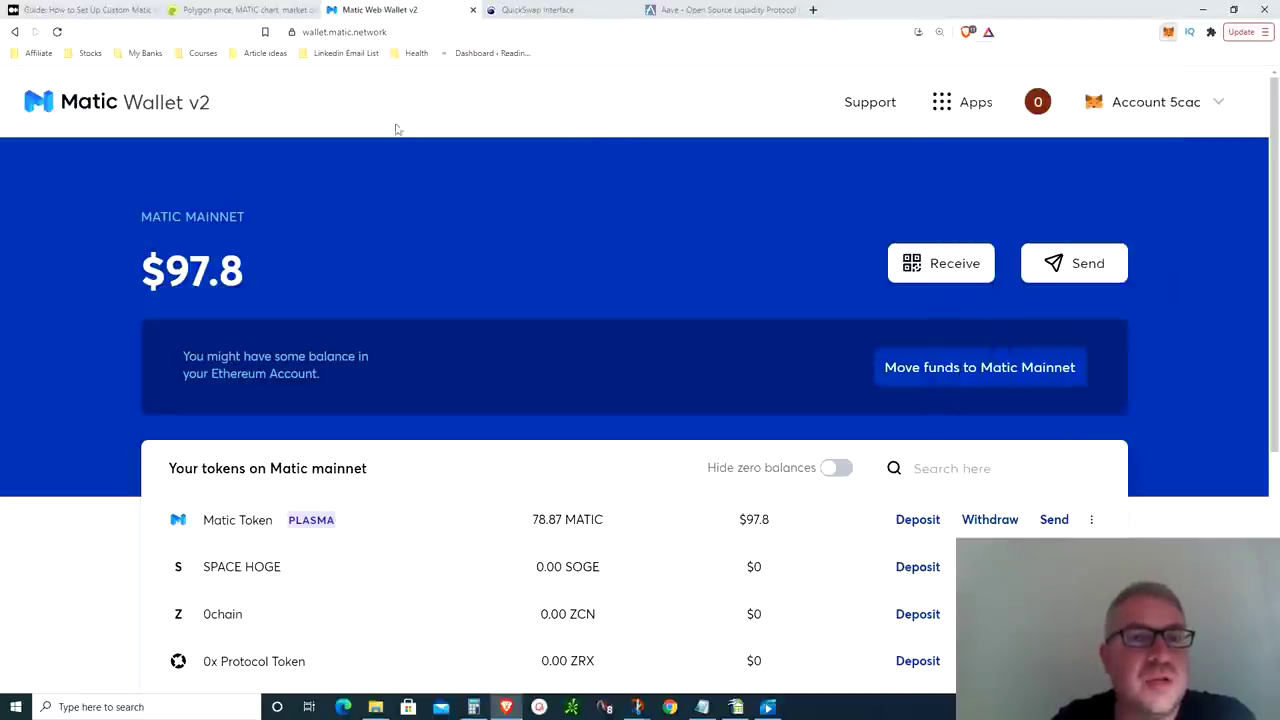
click(1168, 33)
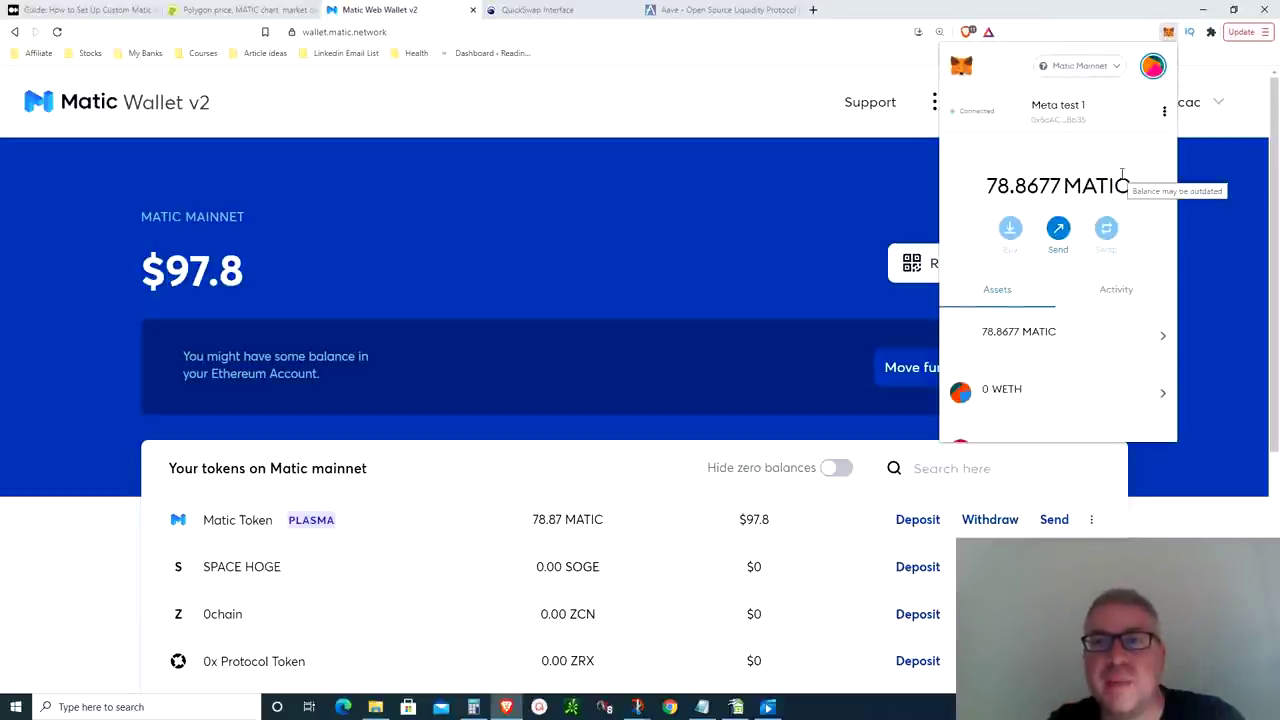
click(1062, 70)
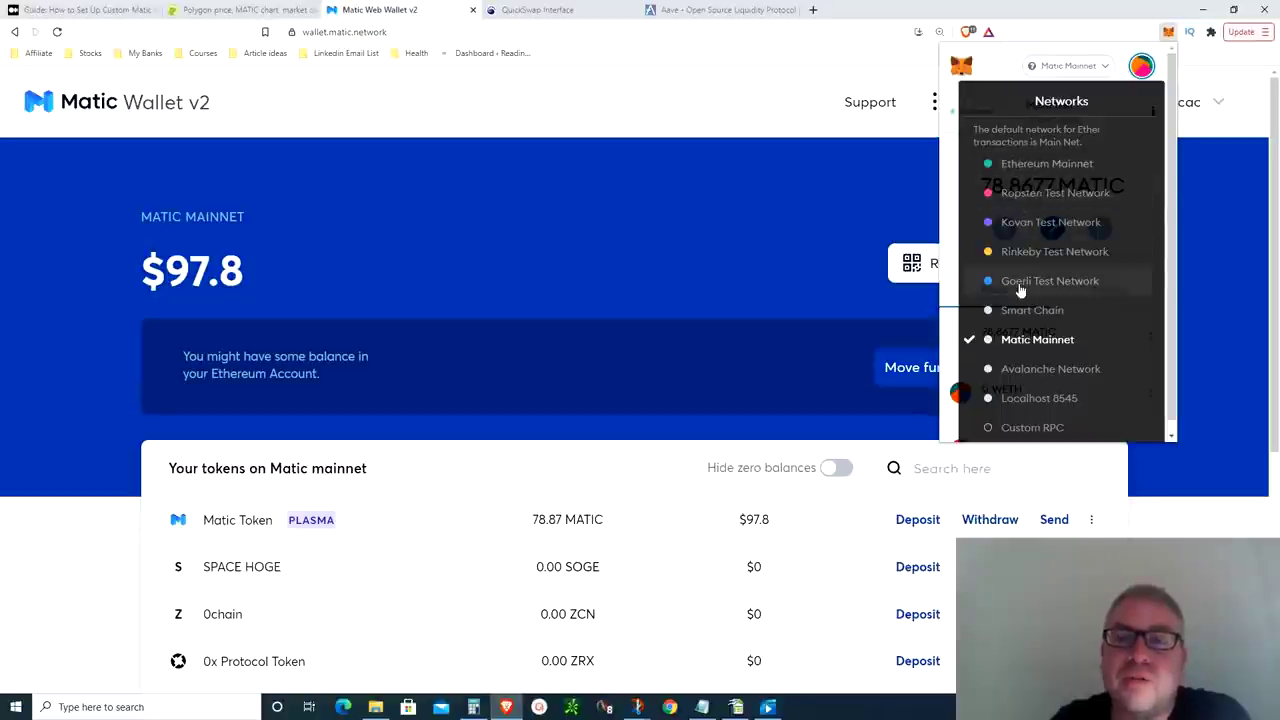
click(1034, 372)
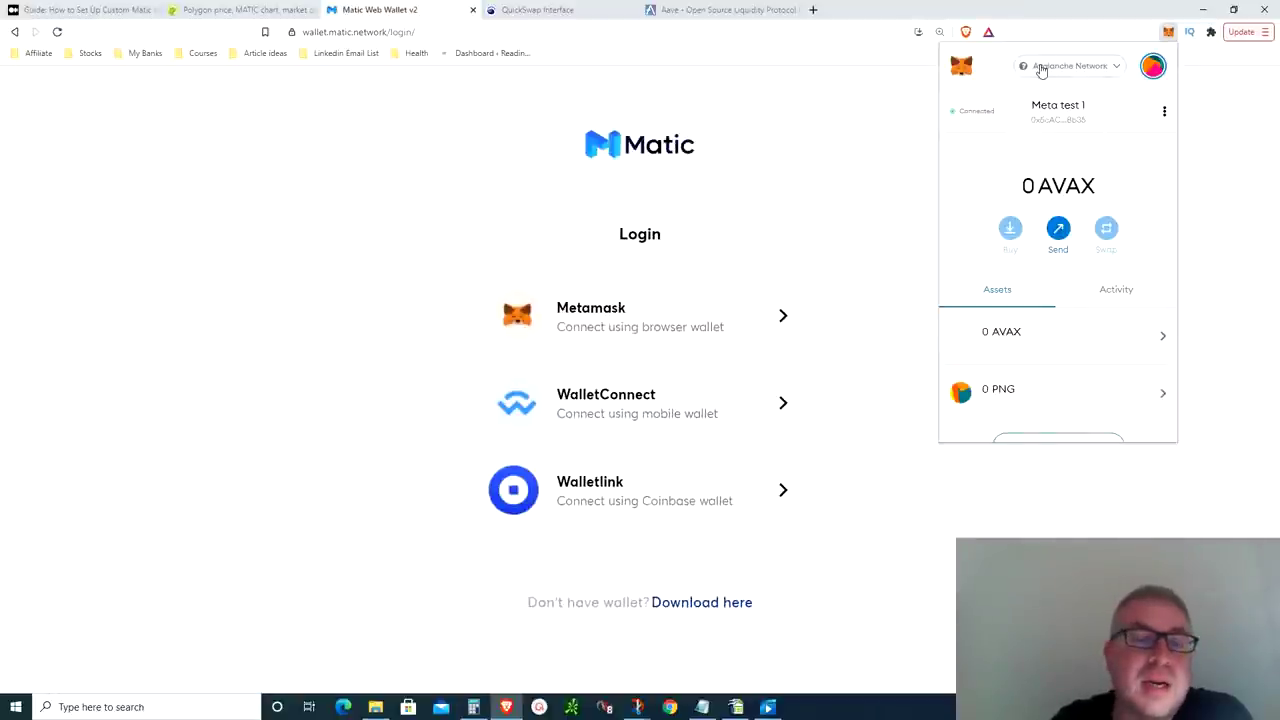
Switch MetaMask back to Matic Mainnet and log in to the Matic web wallet with Metamask, approving the request
click(1041, 66)
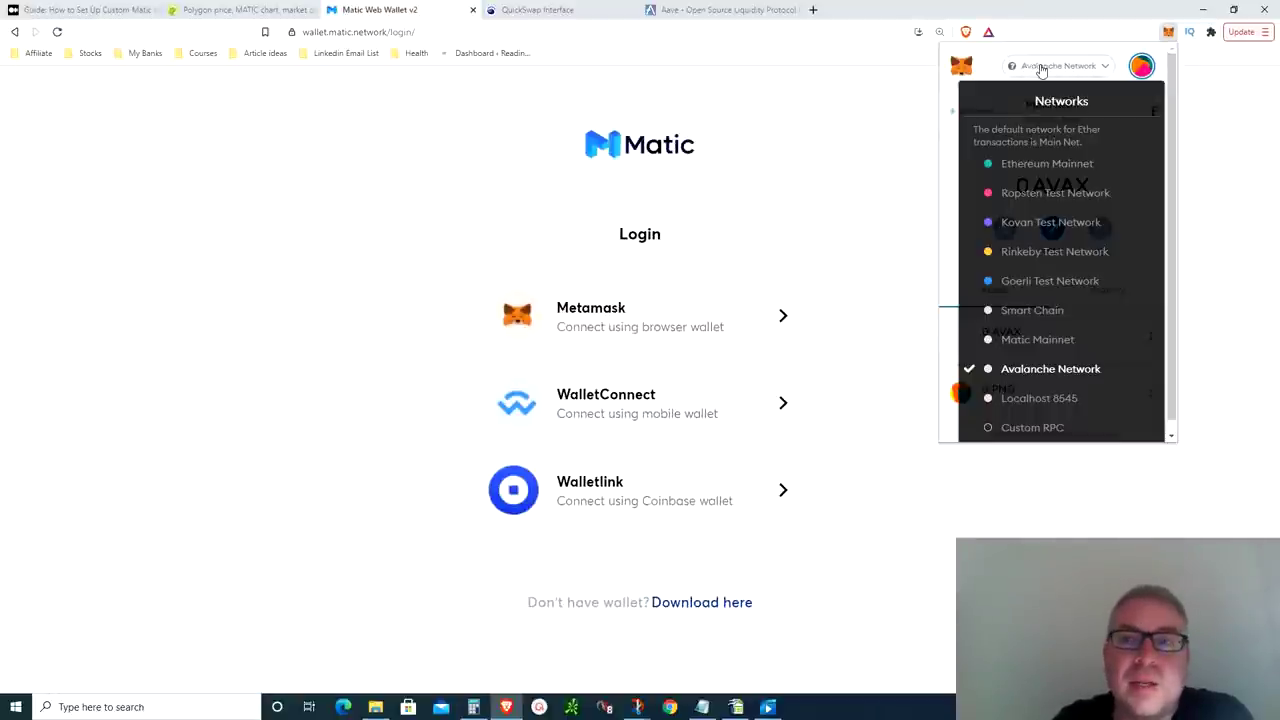
click(1037, 340)
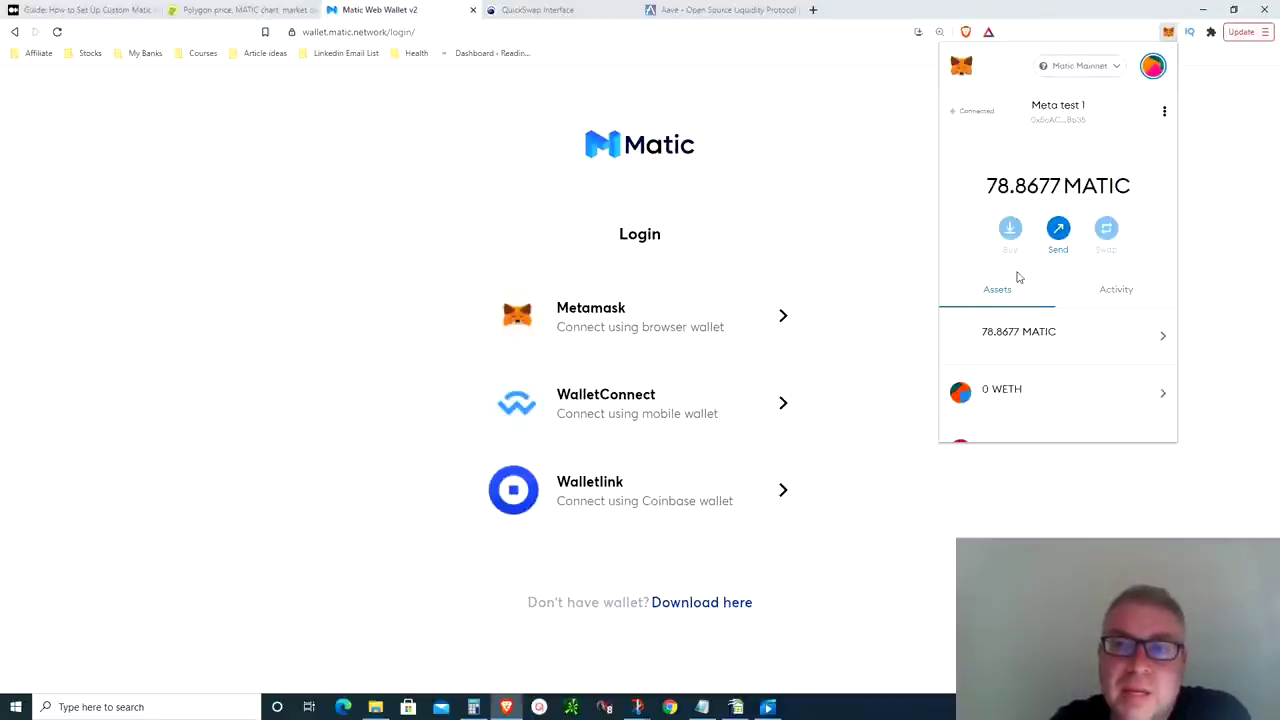
click(640, 349)
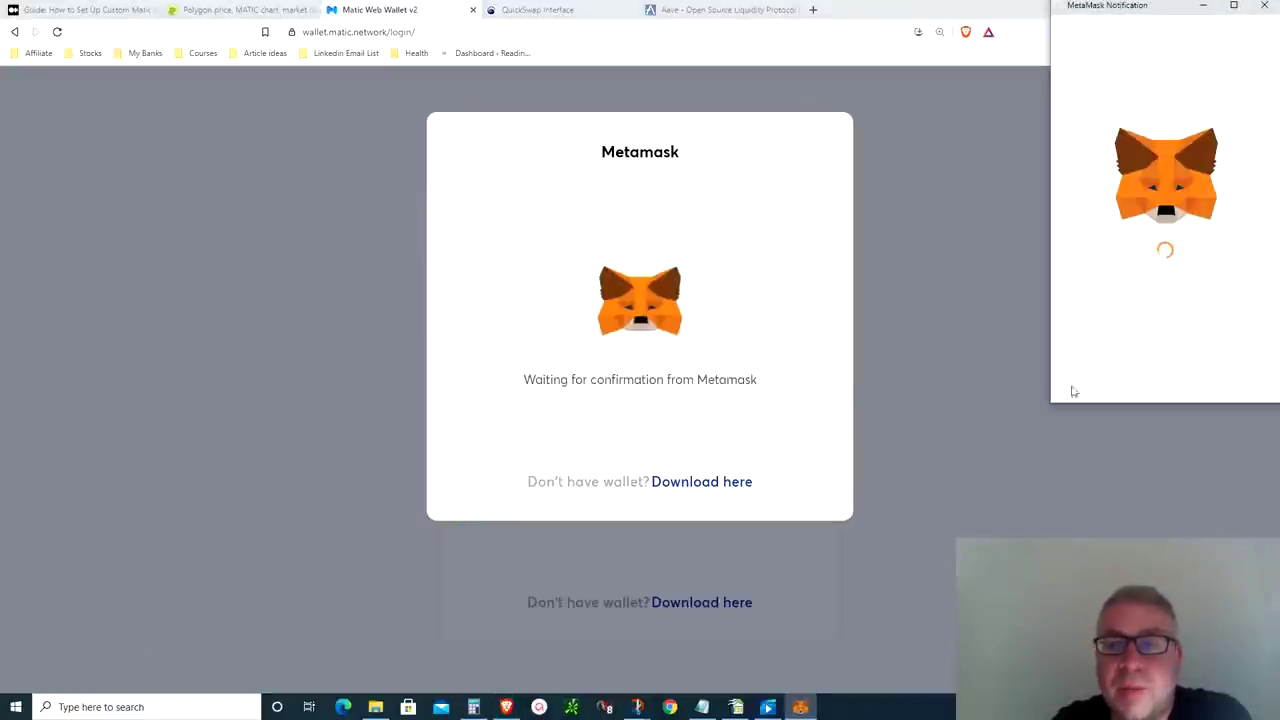
click(1185, 372)
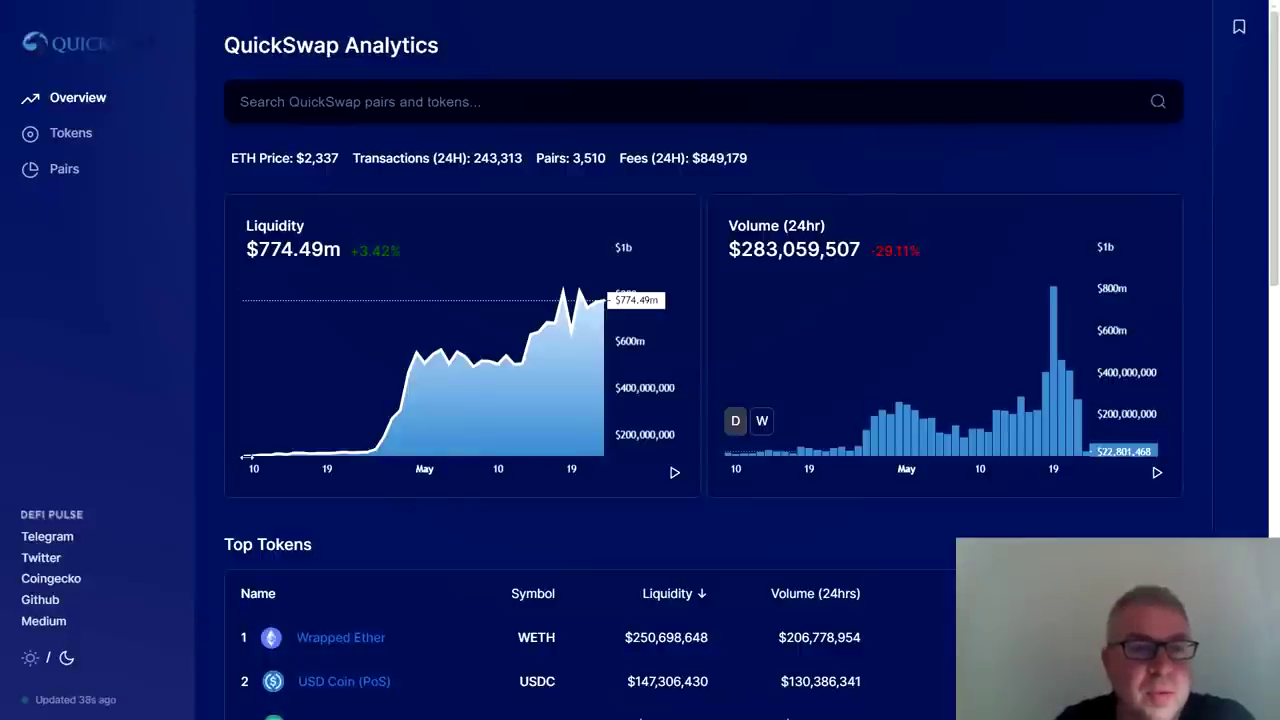
Examine the liquidity and volume charts and the Top Tokens list on QuickSwap Analytics
mouse_move(250, 458)
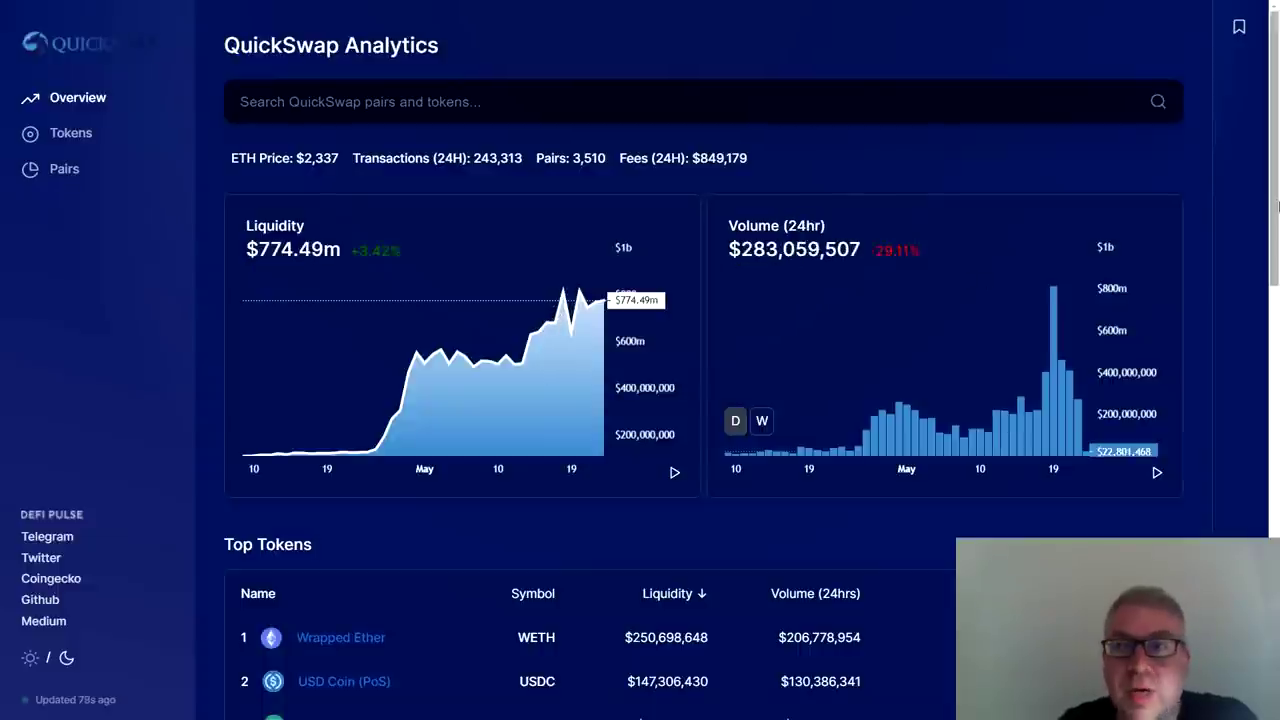
drag(1276, 200, 1277, 208)
scroll(743, 304, down, 4)
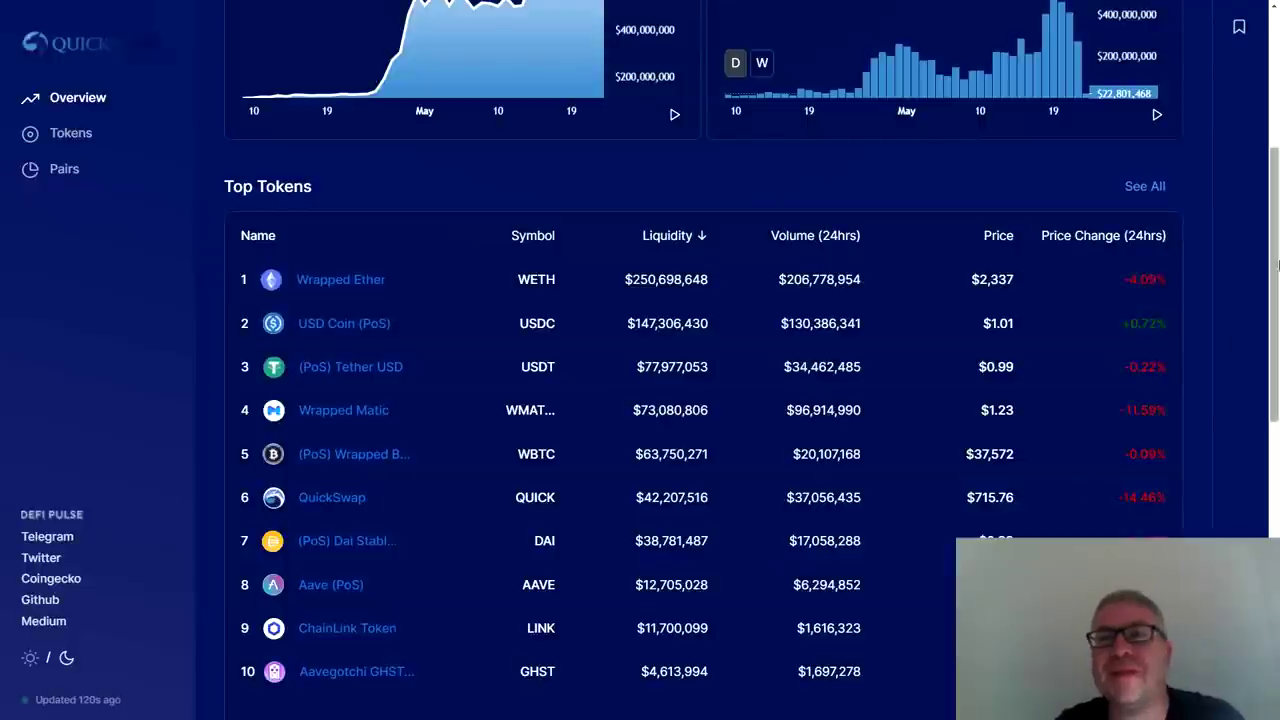
drag(1278, 263, 1238, 84)
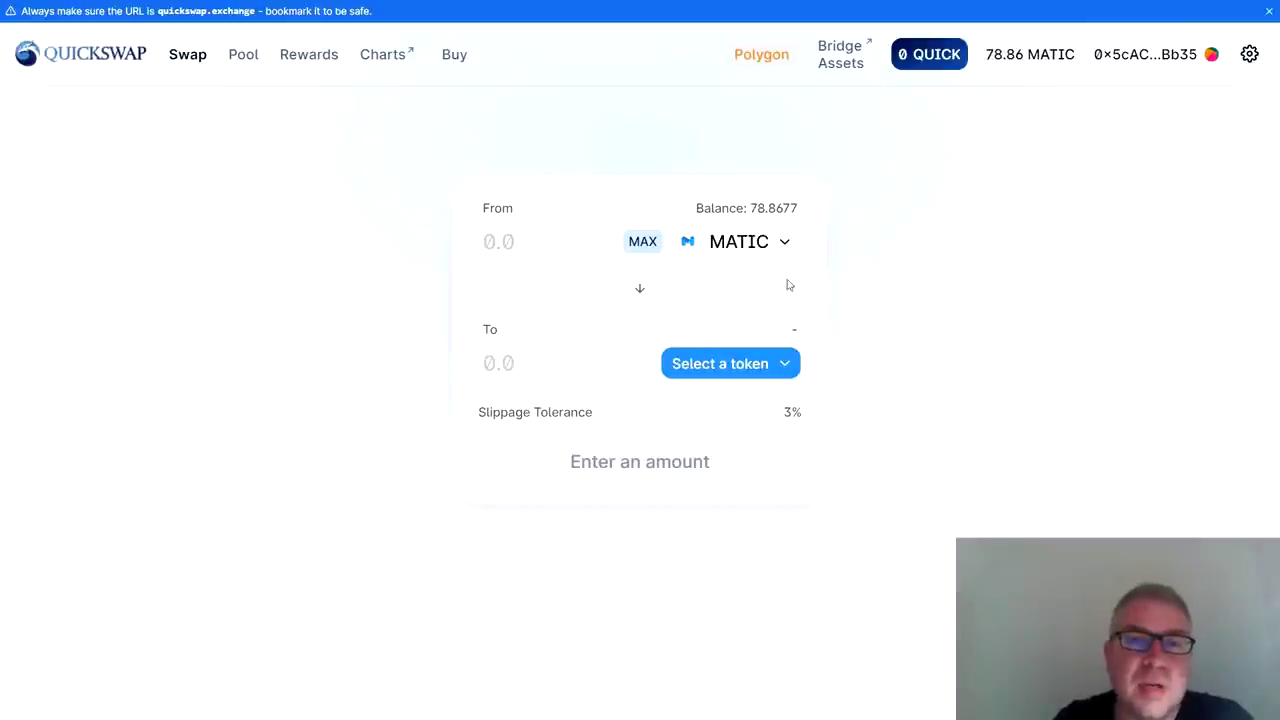
Set up a QuickSwap swap from the maximum MATIC balance into DAI, finding the token by searching for "dai"
click(643, 245)
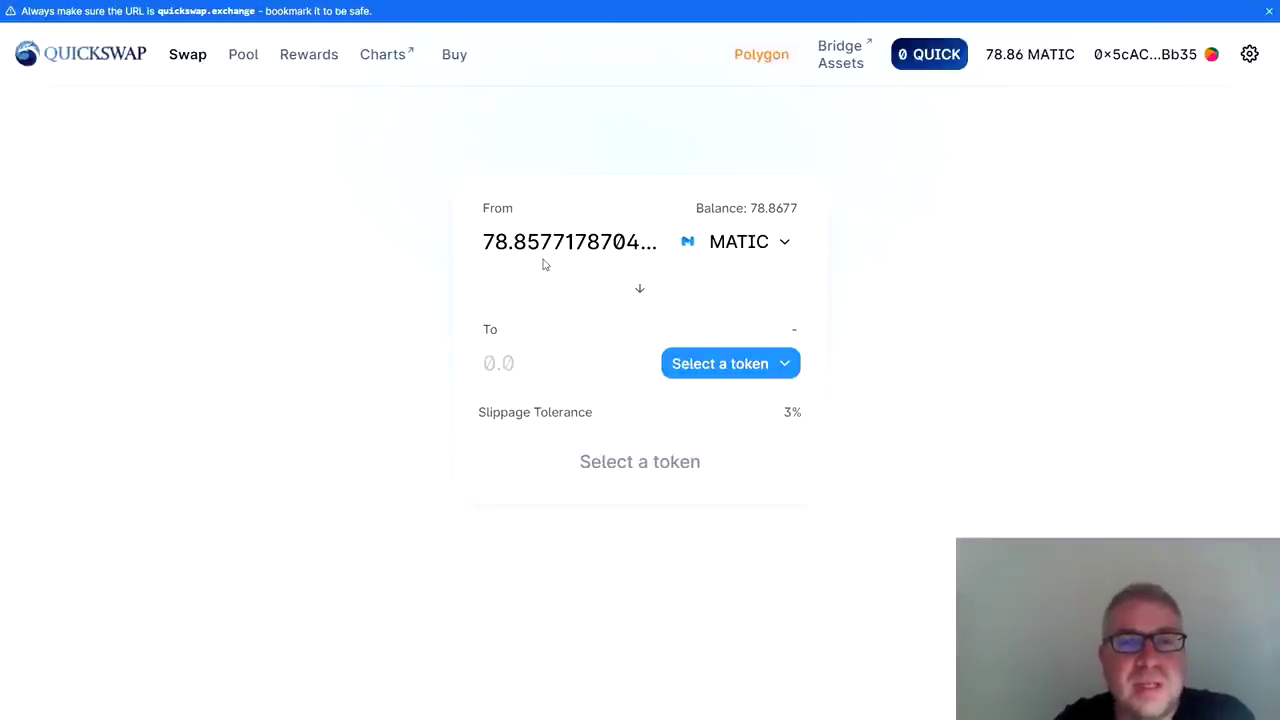
click(684, 368)
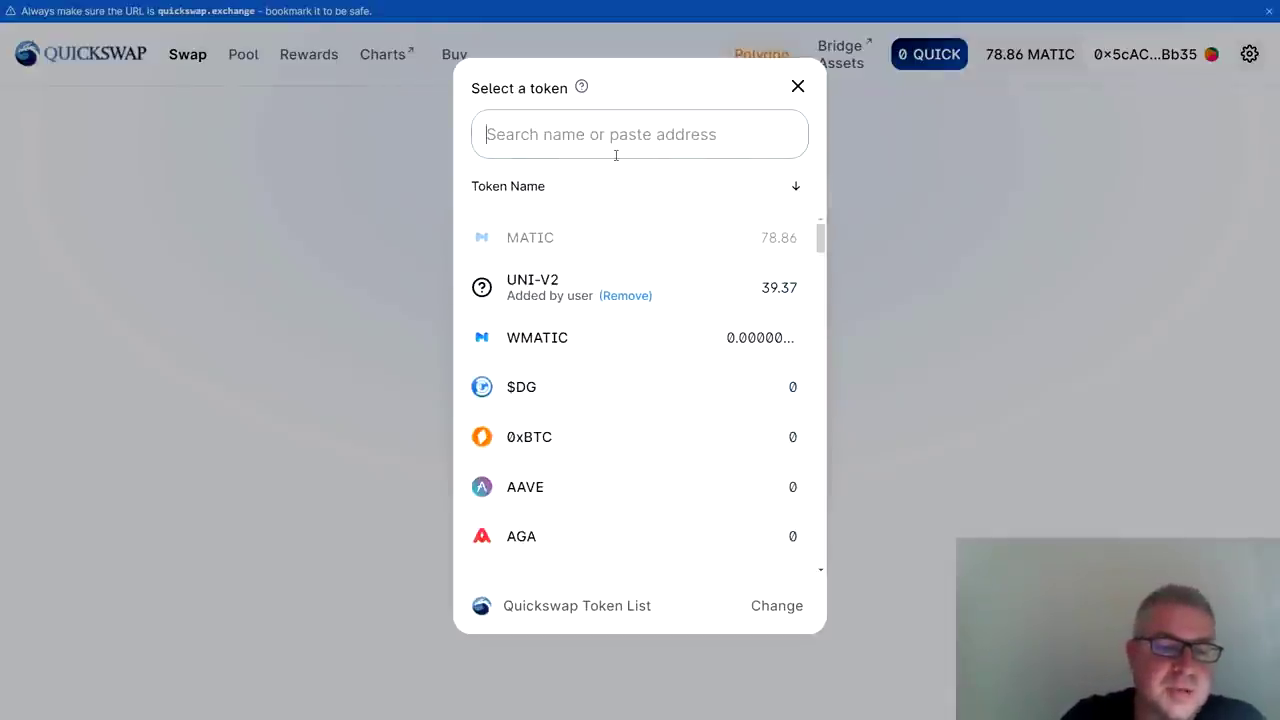
text(dai)
click(549, 255)
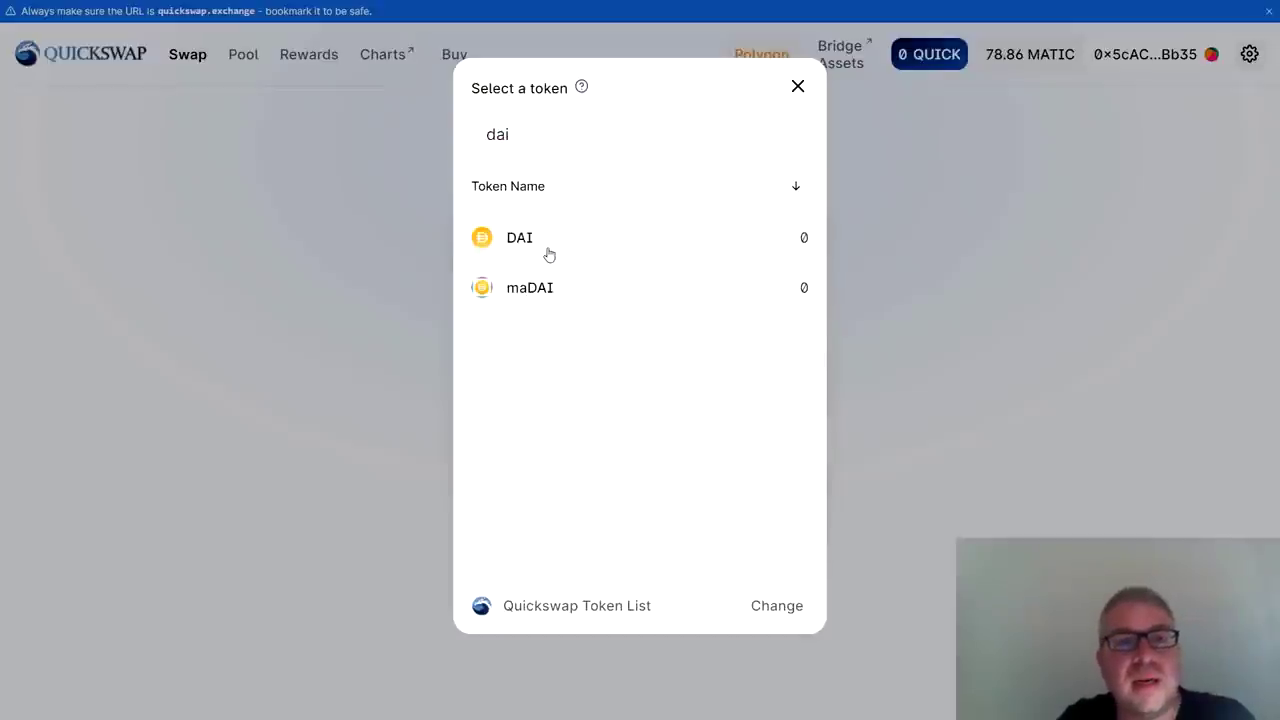
click(598, 249)
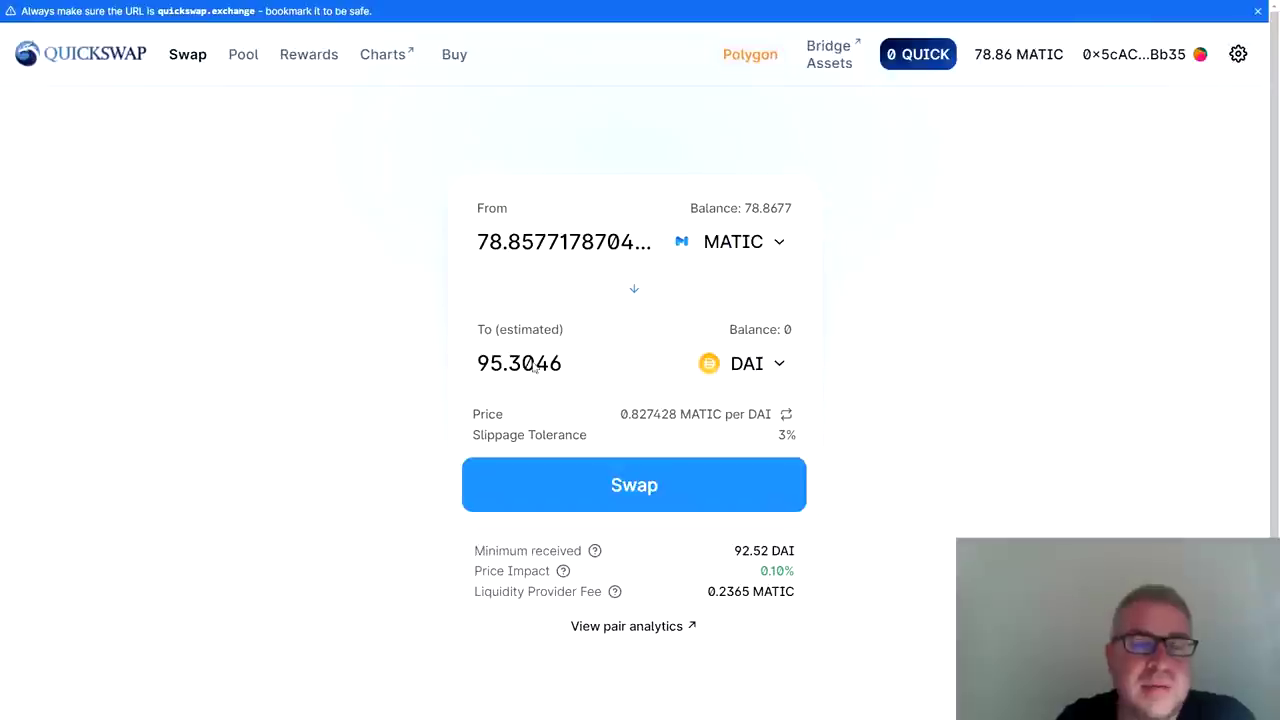
Set the amount of DAI to receive in the swap to 50
click(567, 362)
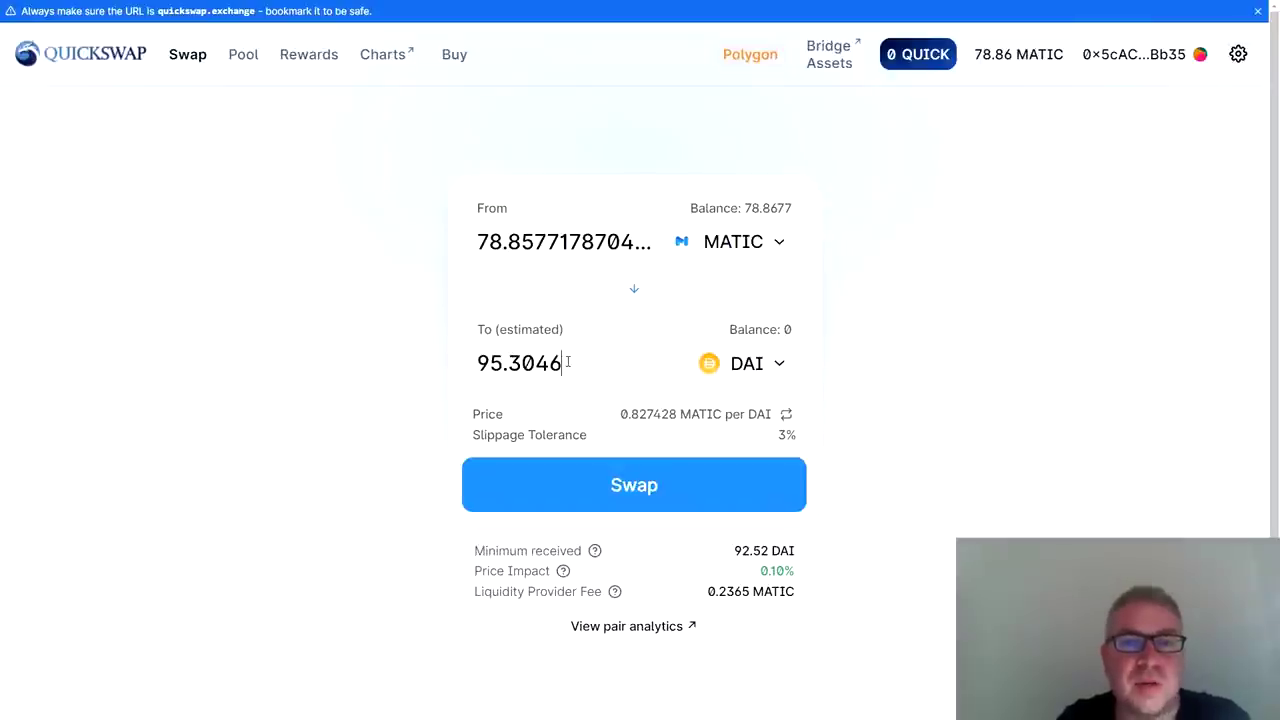
double_click(567, 362)
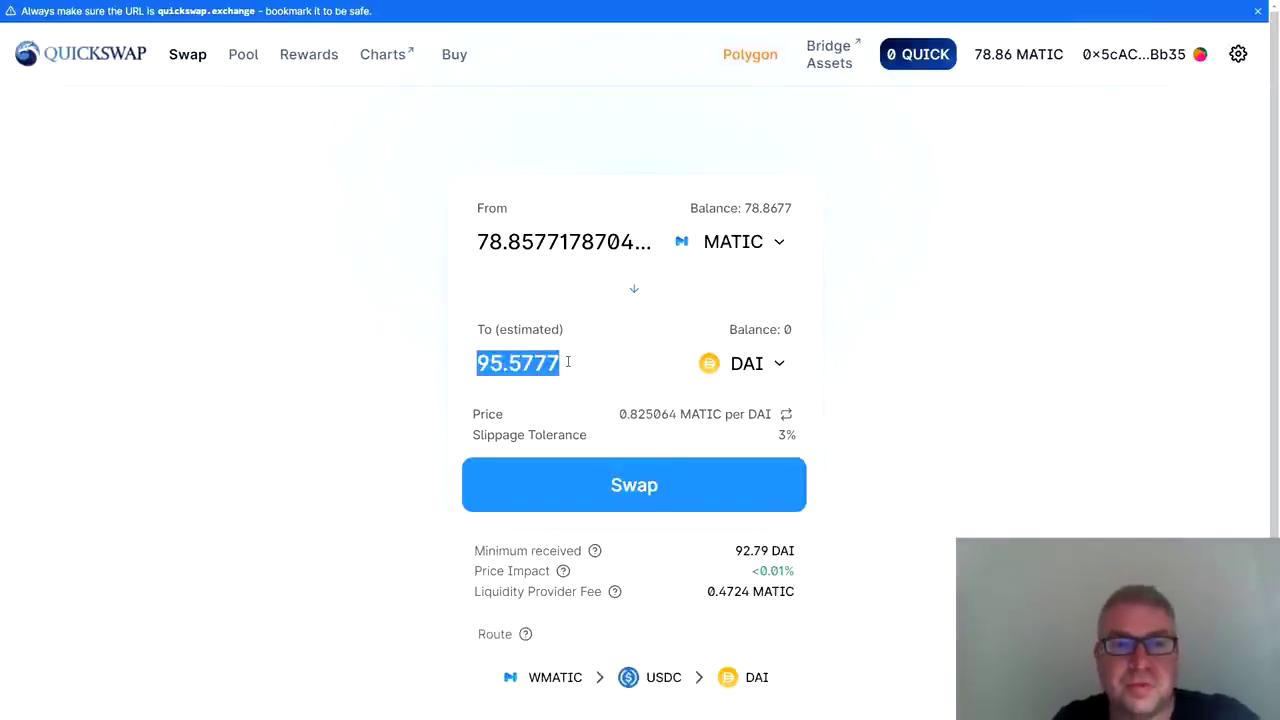
text(50)
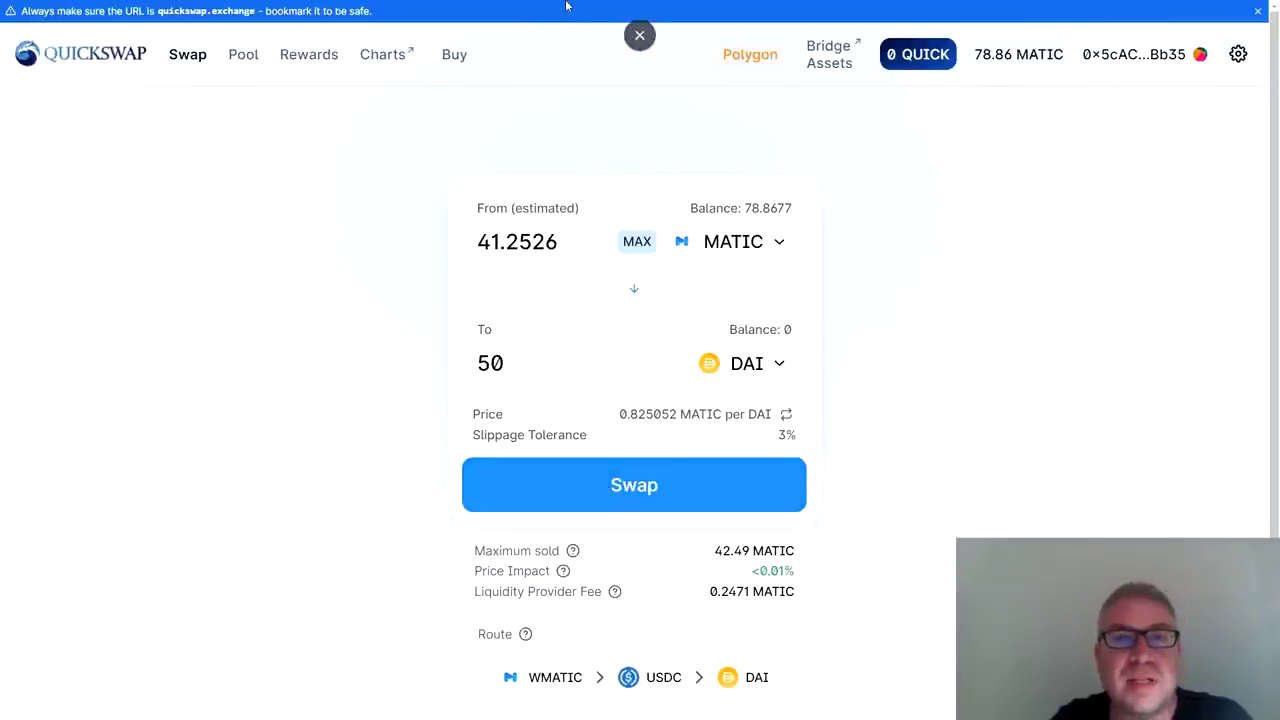
Submit the swap of MATIC for 50 DAI on QuickSwap and confirm it in the swap summary
click(638, 37)
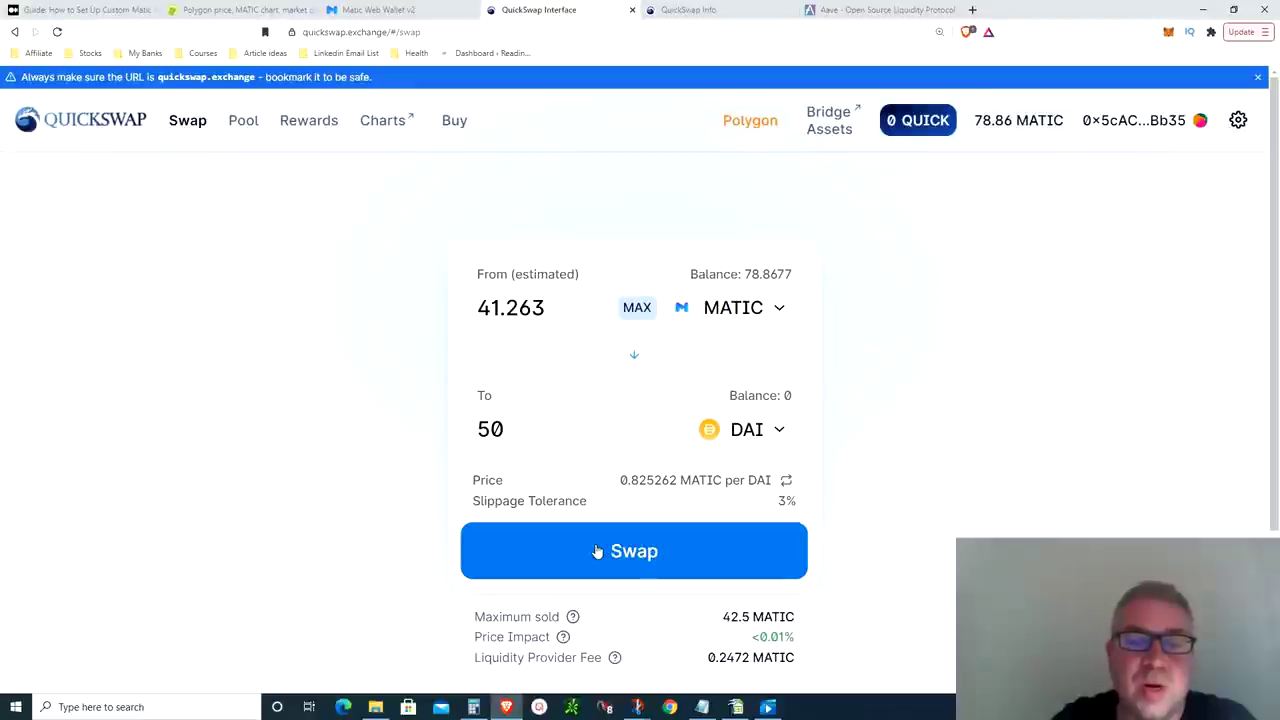
click(597, 551)
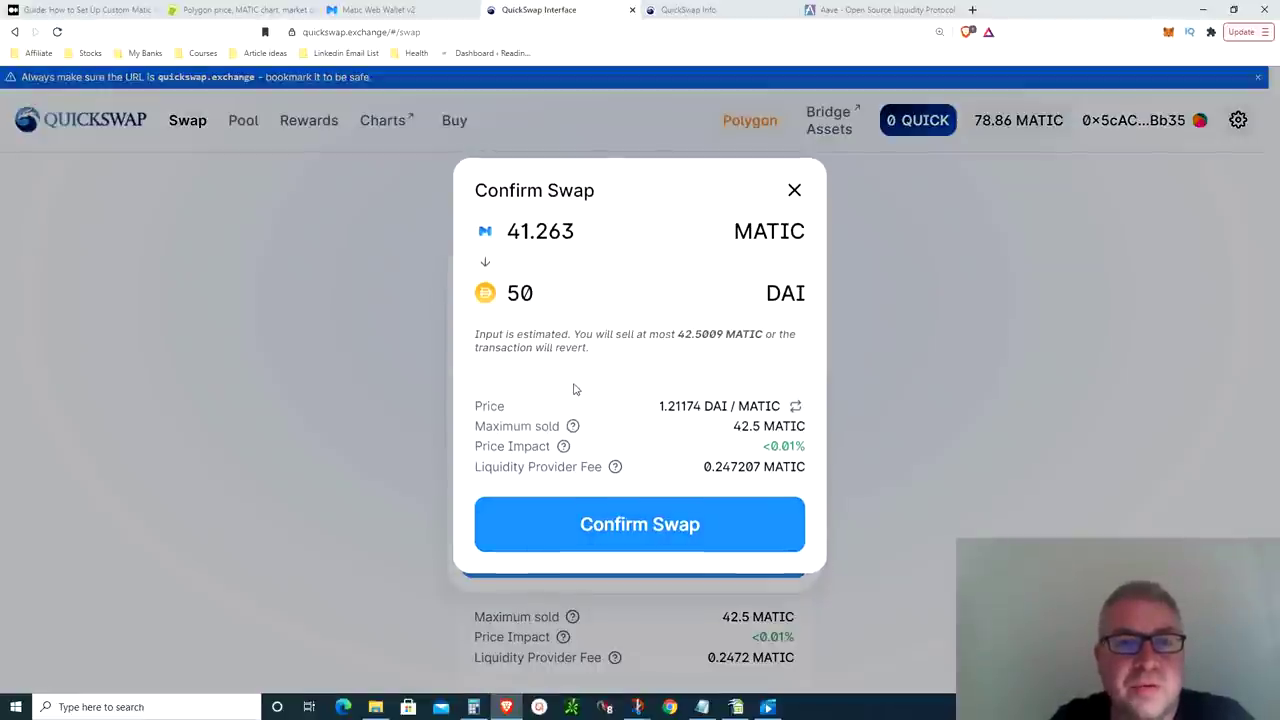
click(619, 531)
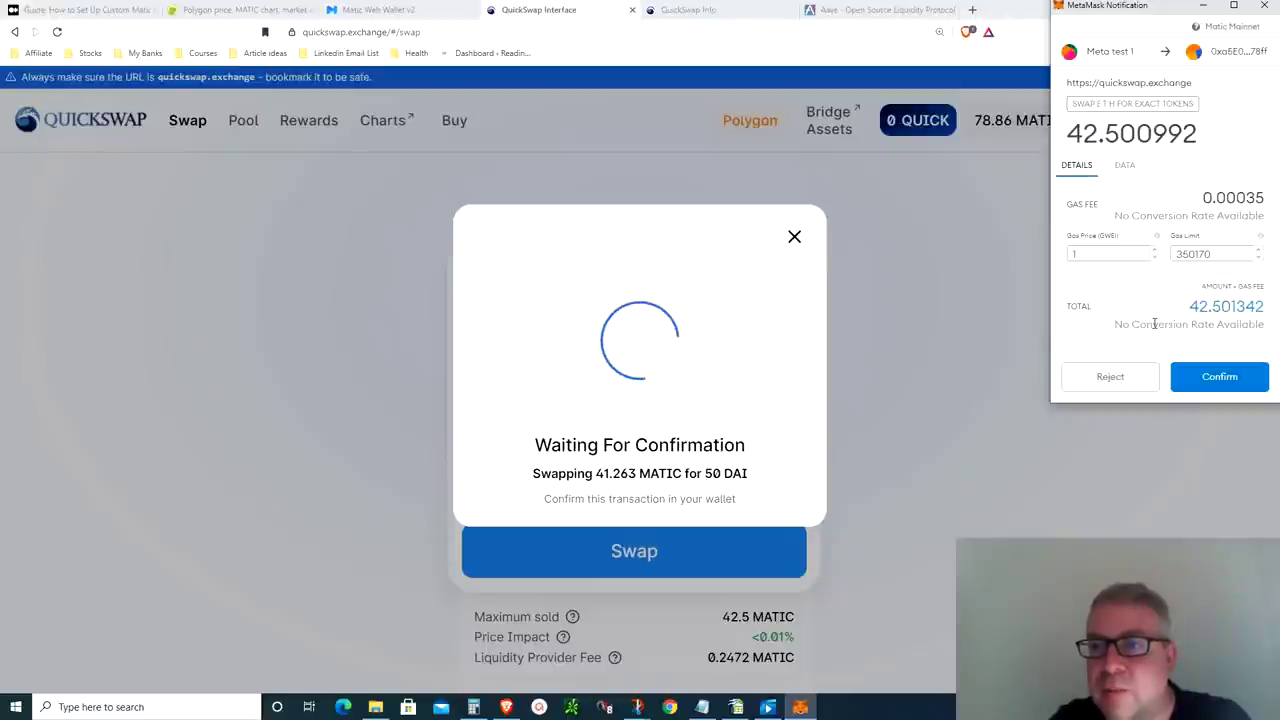
Review the gas fee and total in the MetaMask request, approve the swap transaction and dismiss the submission notice
drag(1204, 197, 1265, 197)
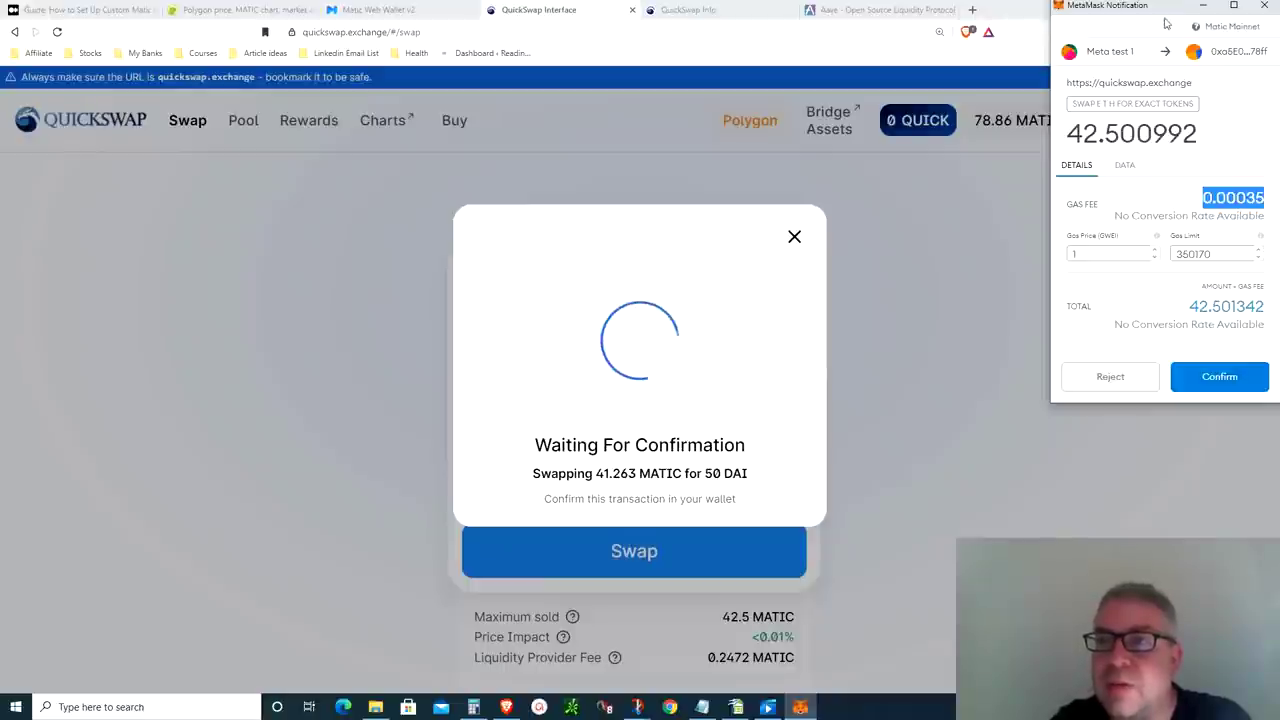
drag(1153, 12, 925, 163)
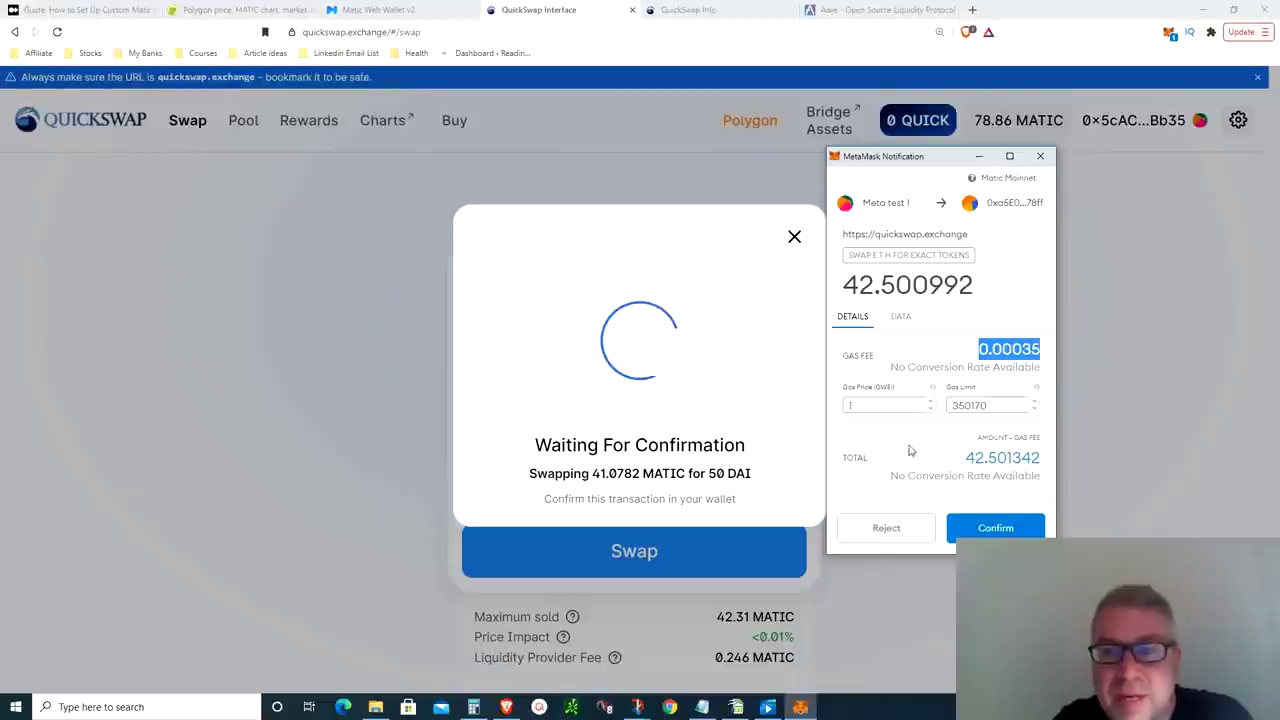
drag(968, 457, 1041, 457)
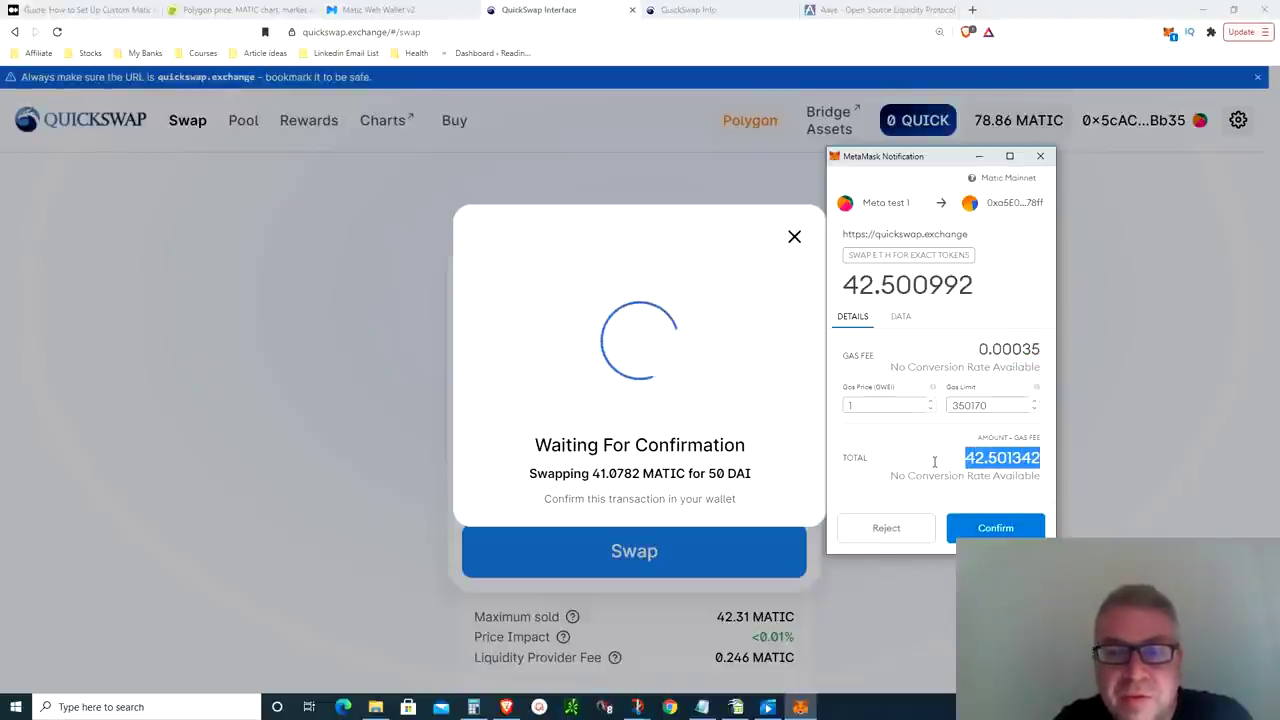
click(997, 529)
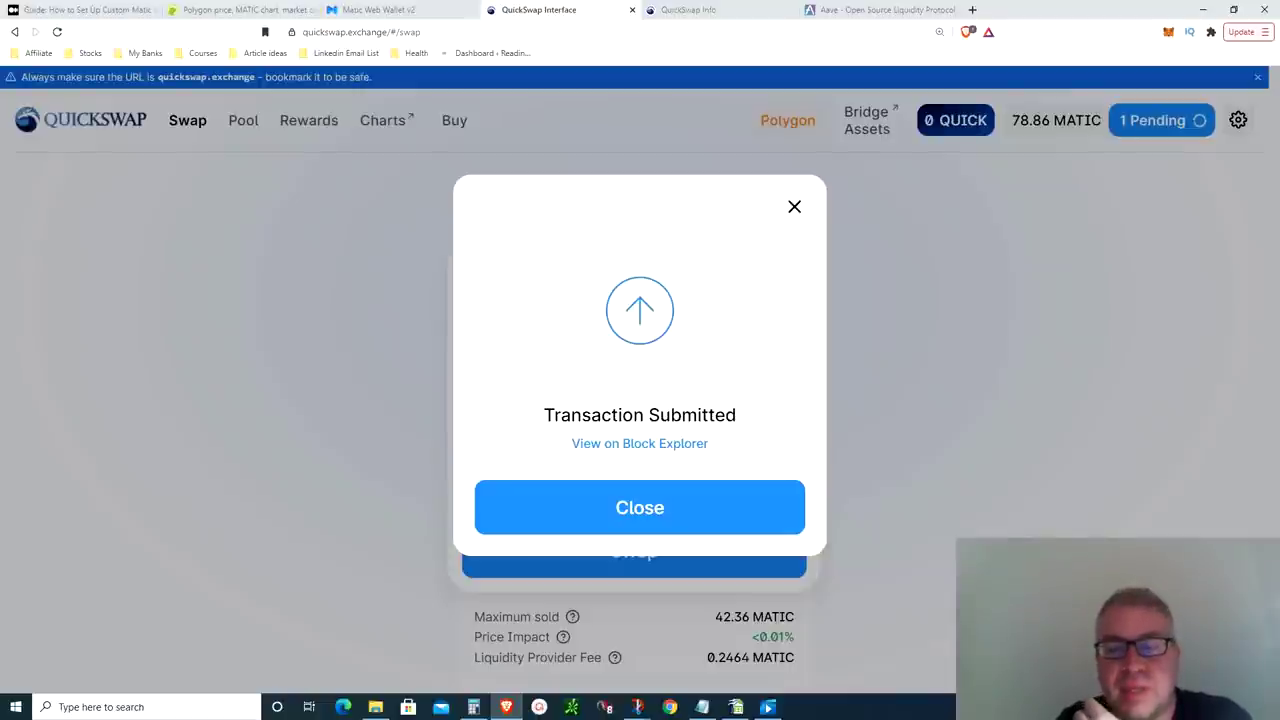
click(774, 523)
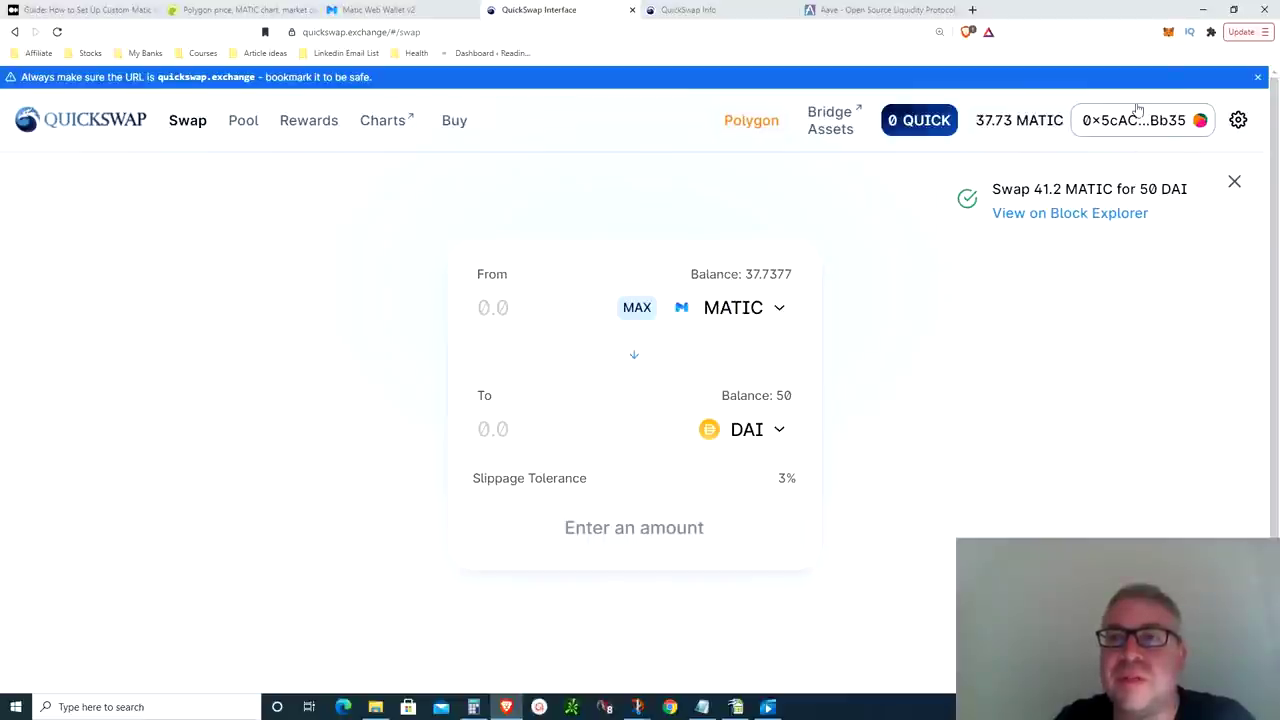
Check the MATIC and DAI balances in the MetaMask wallet and in QuickSwap's token list
click(1169, 33)
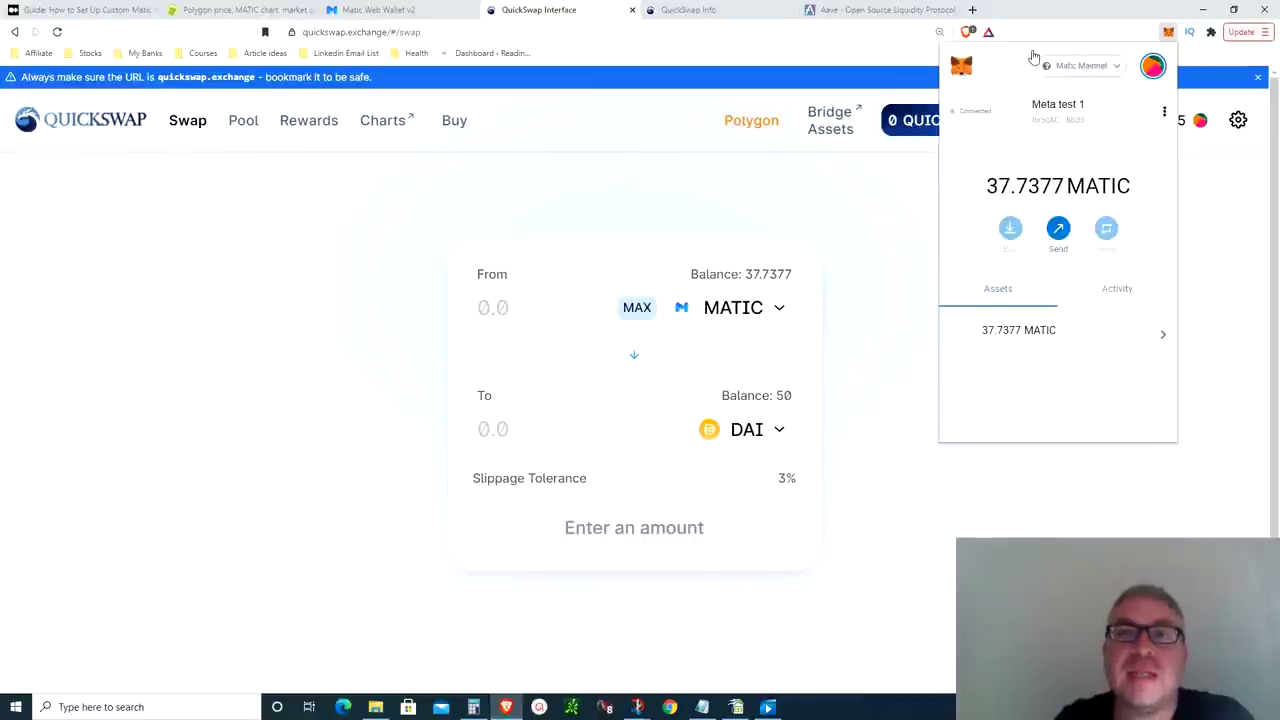
drag(1006, 63, 954, 205)
drag(1006, 57, 987, 90)
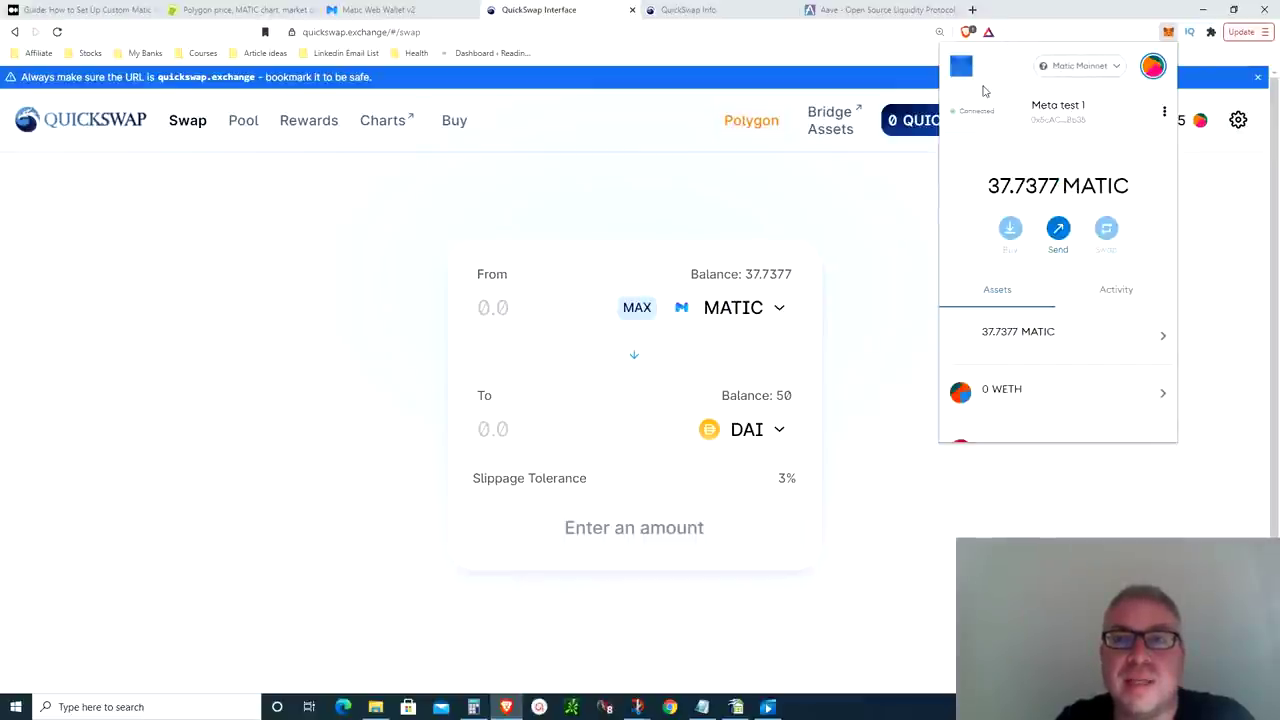
click(960, 220)
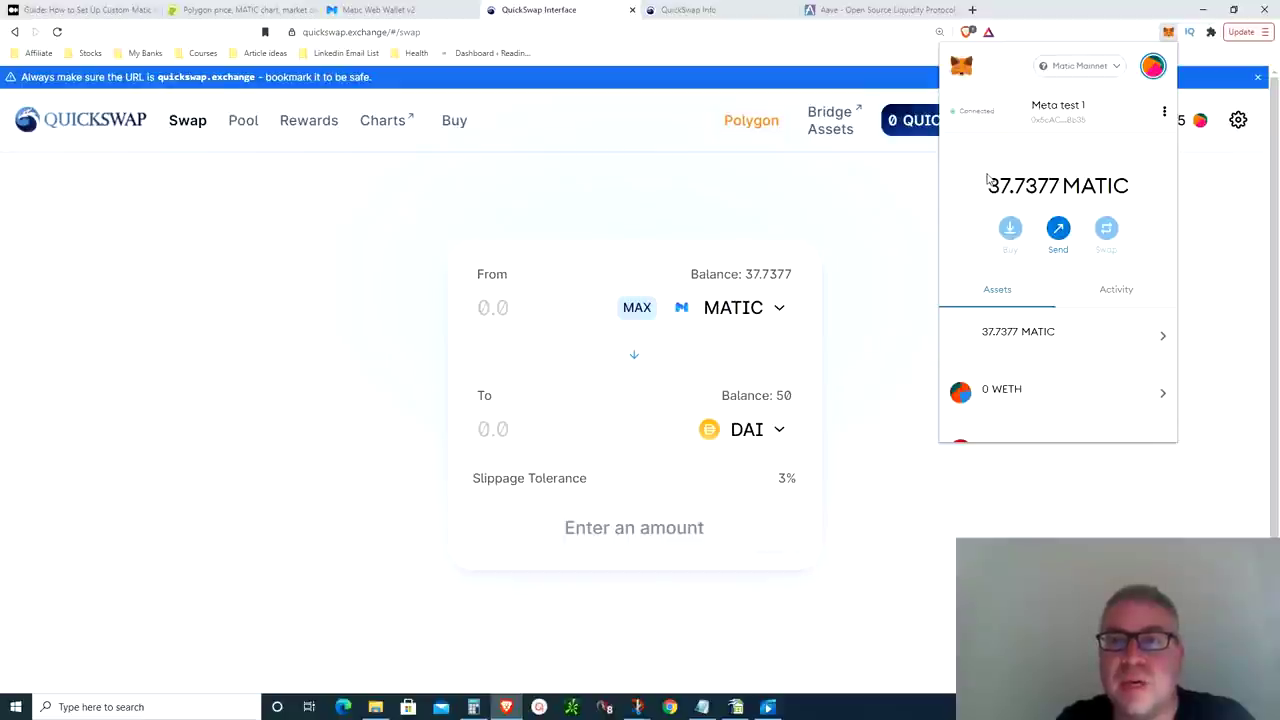
drag(988, 185, 1094, 186)
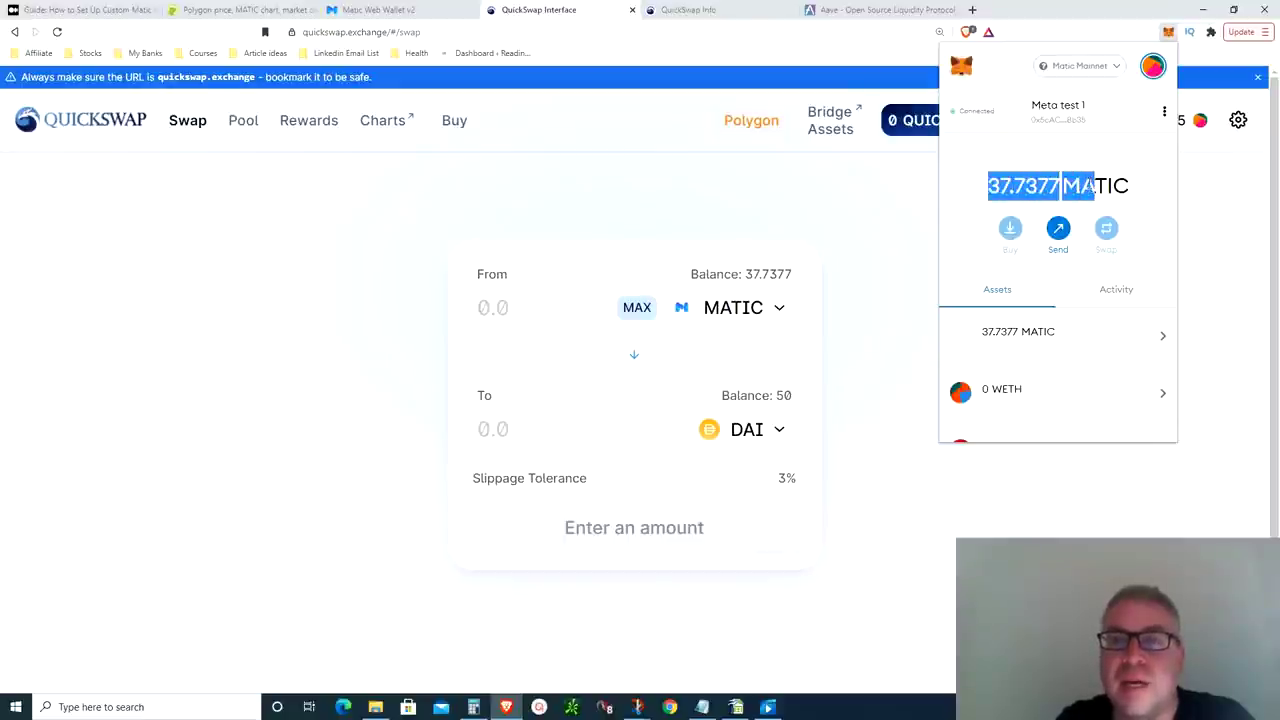
click(970, 167)
scroll(970, 167, down, 4)
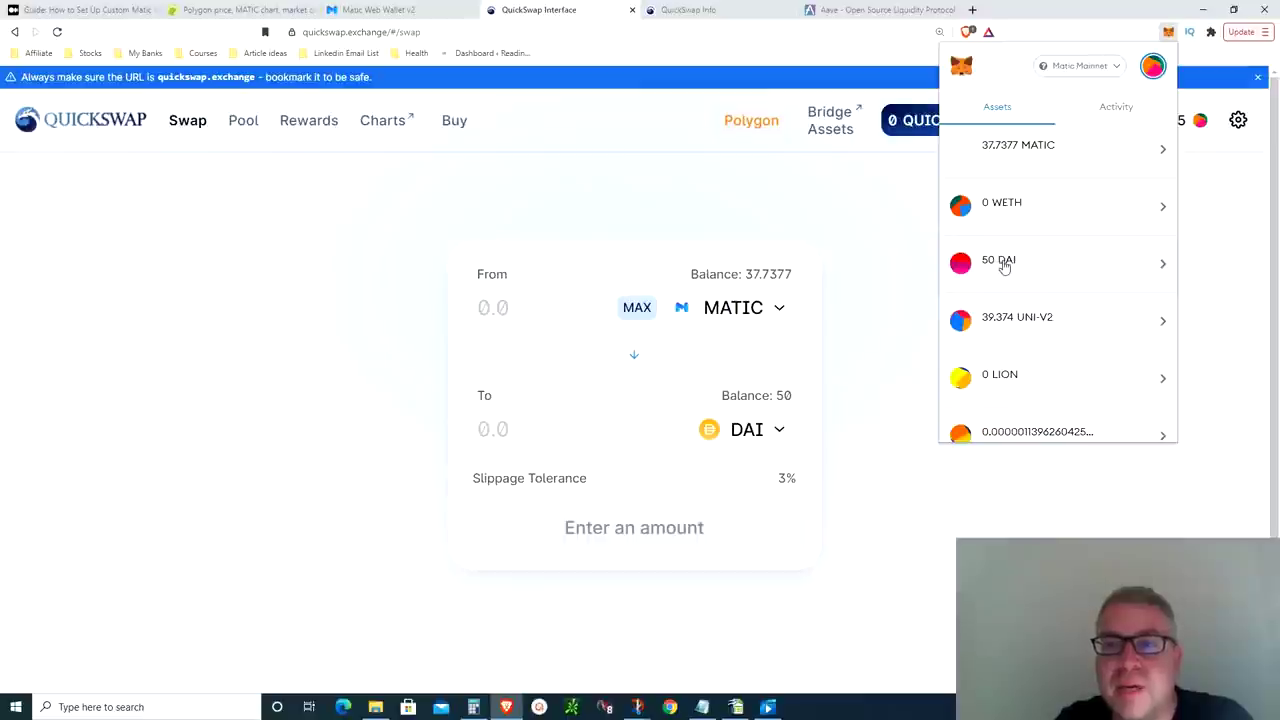
click(890, 260)
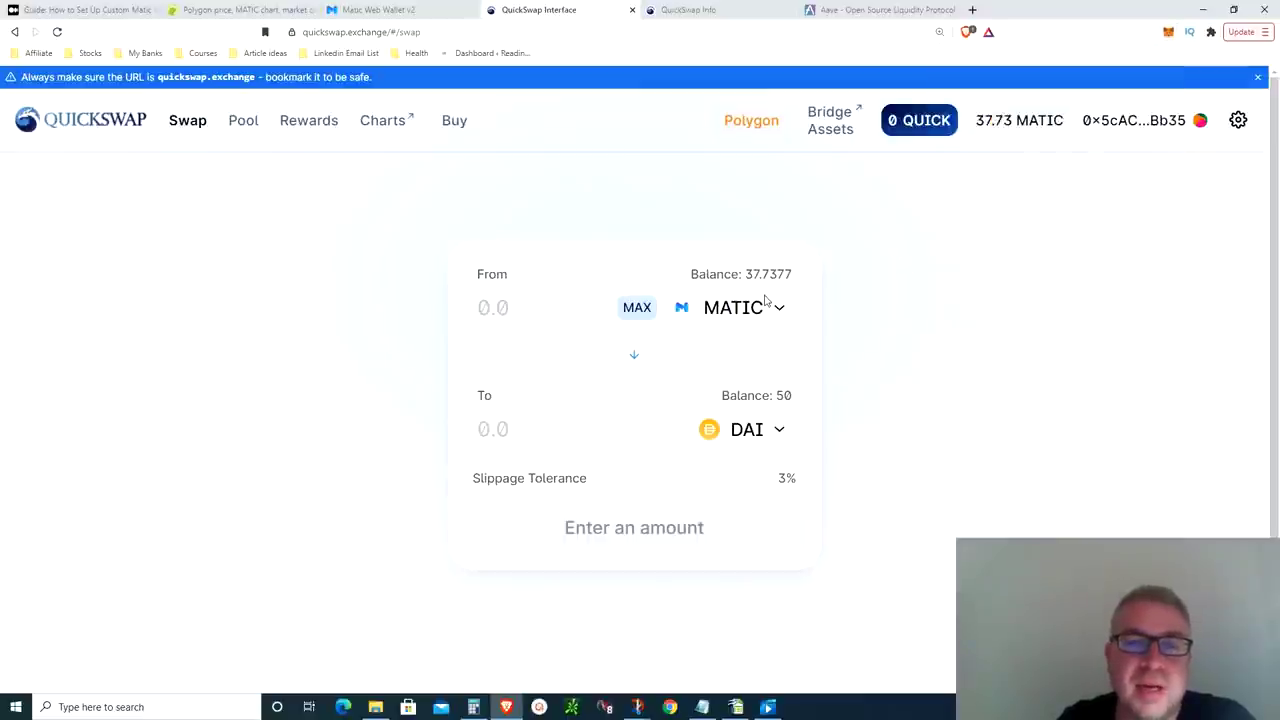
click(747, 430)
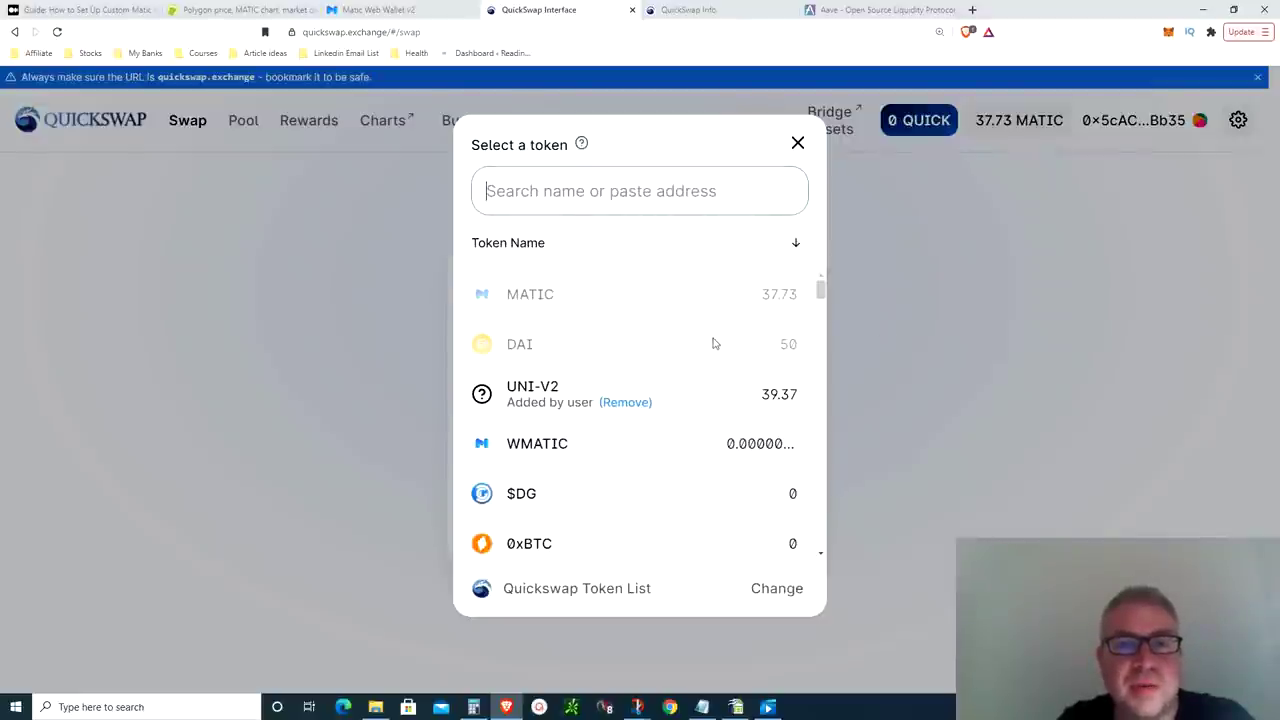
click(940, 370)
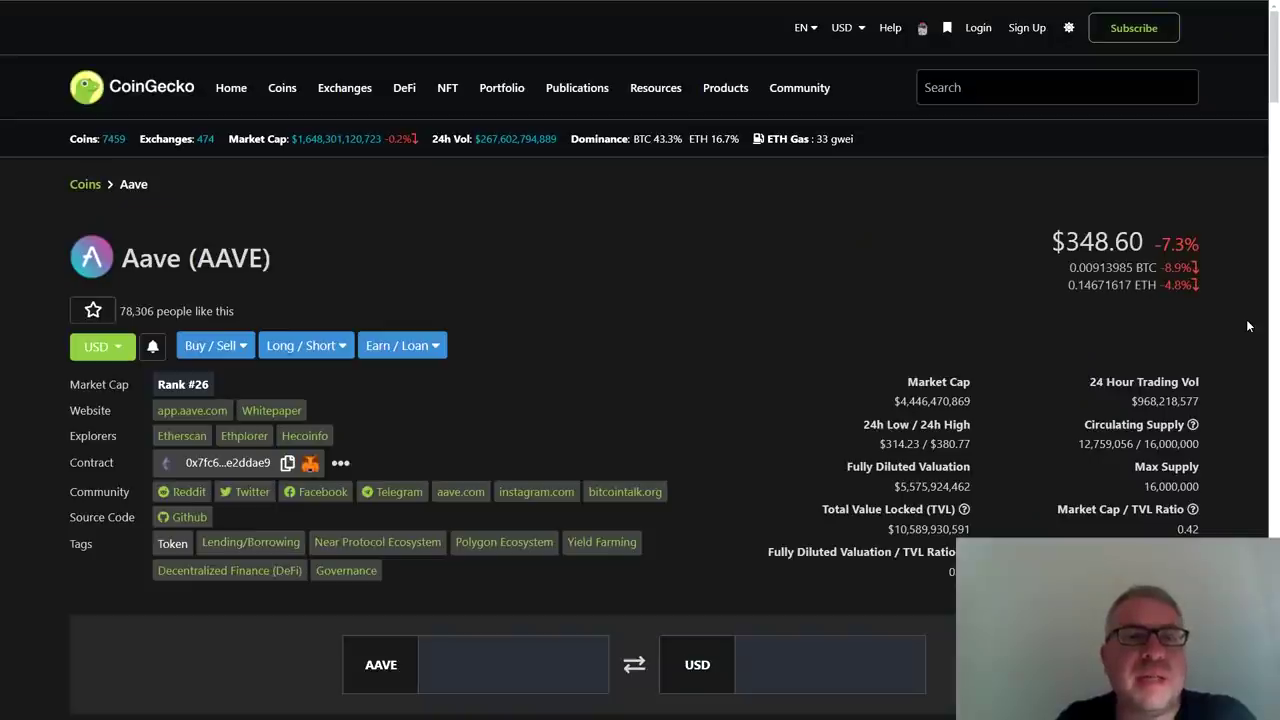
Examine Aave's market cap rank, market cap and total value locked on its CoinGecko page
scroll(1248, 326, down, 1)
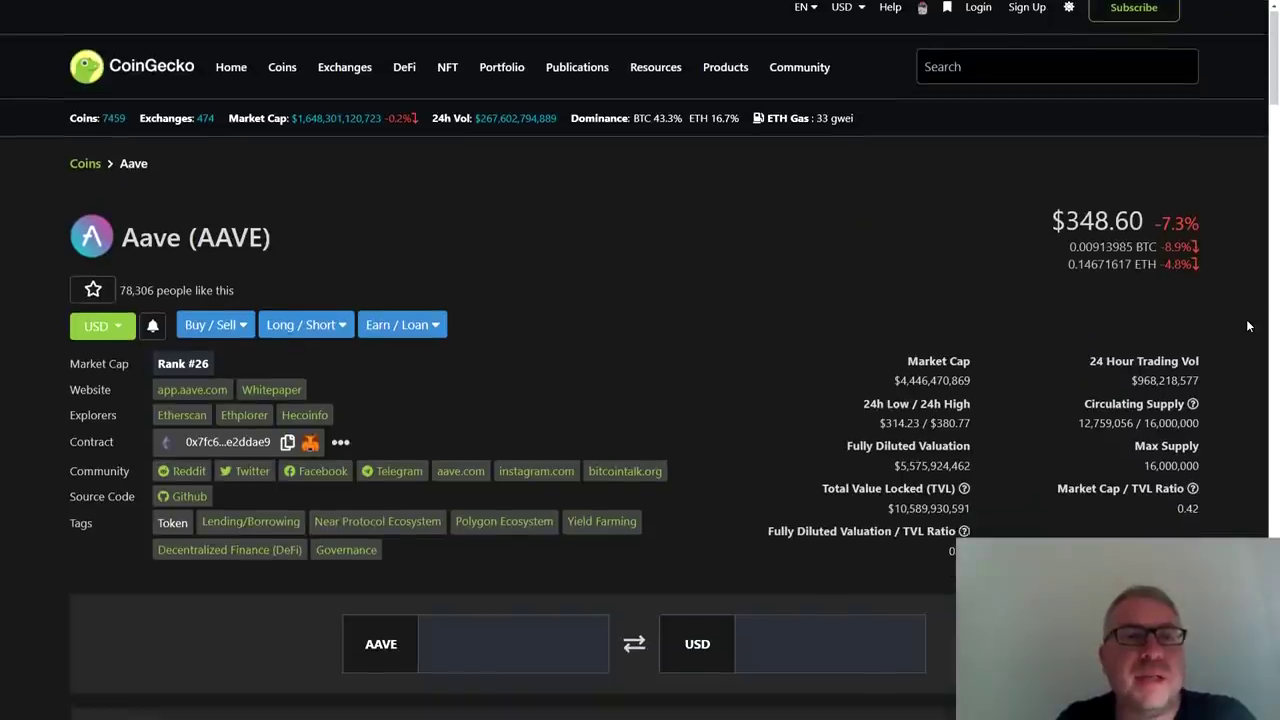
scroll(1248, 326, up, 1)
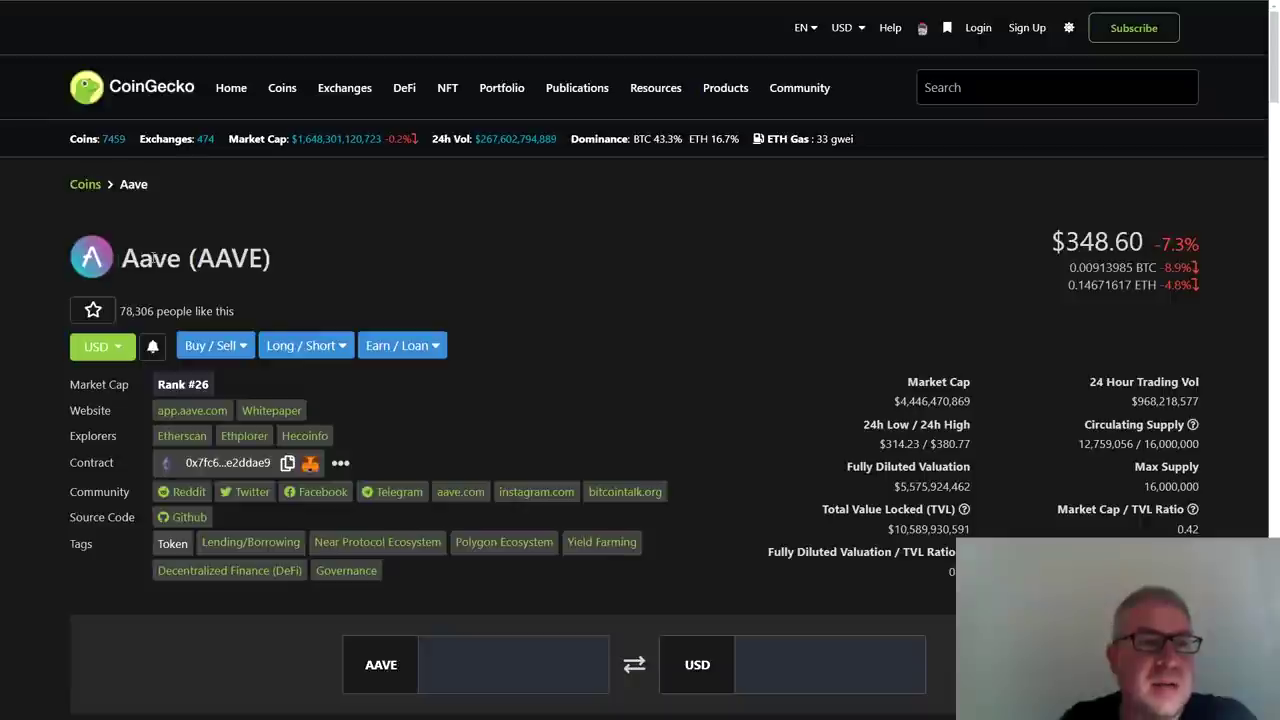
drag(124, 259, 262, 266)
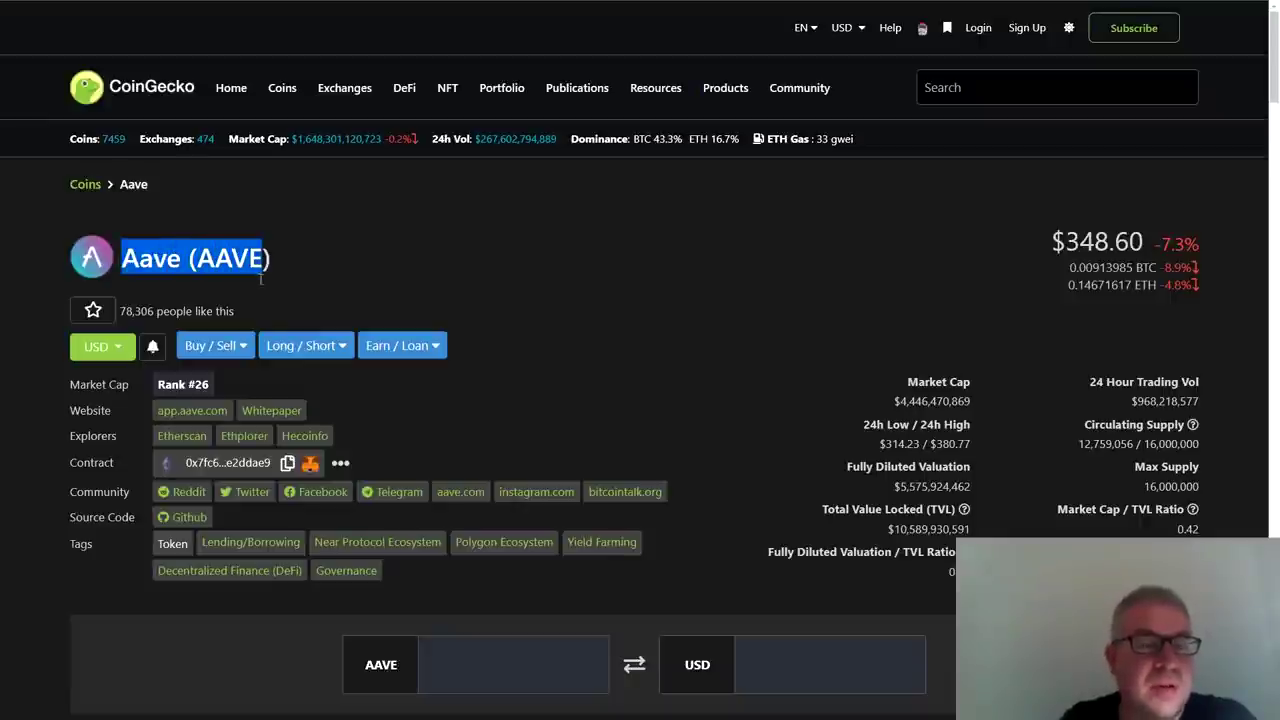
drag(157, 386, 217, 390)
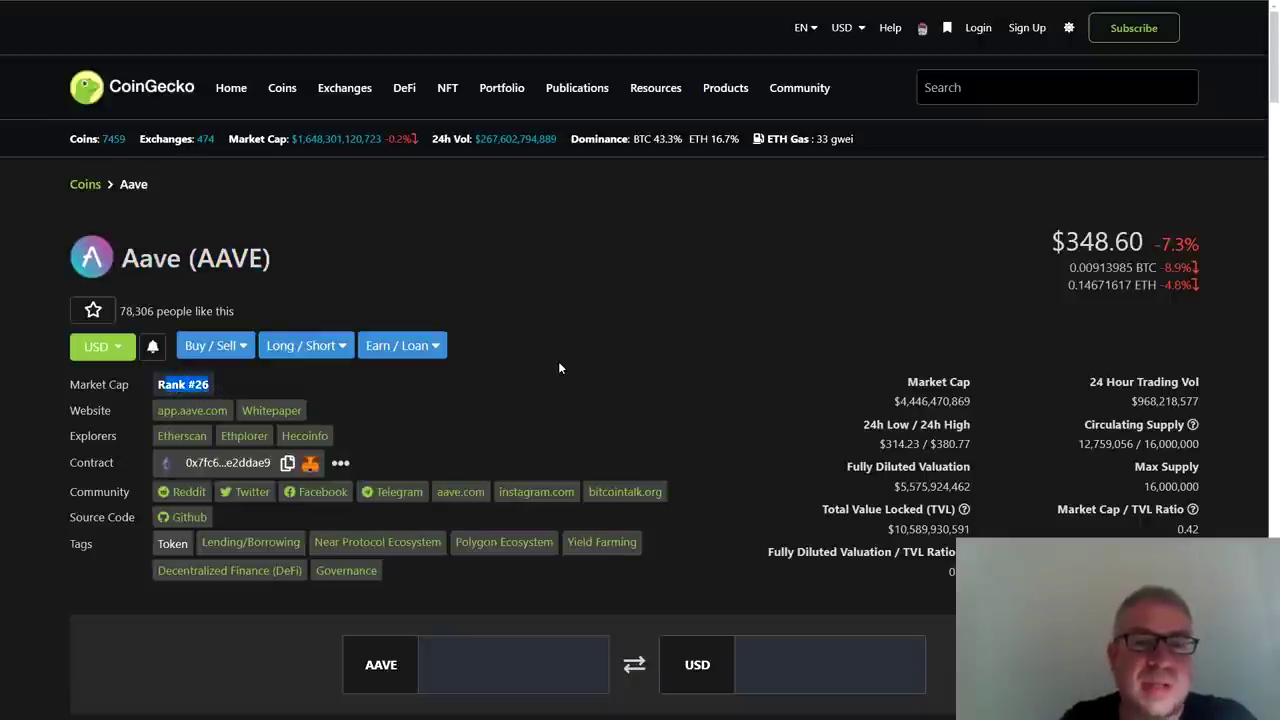
click(621, 335)
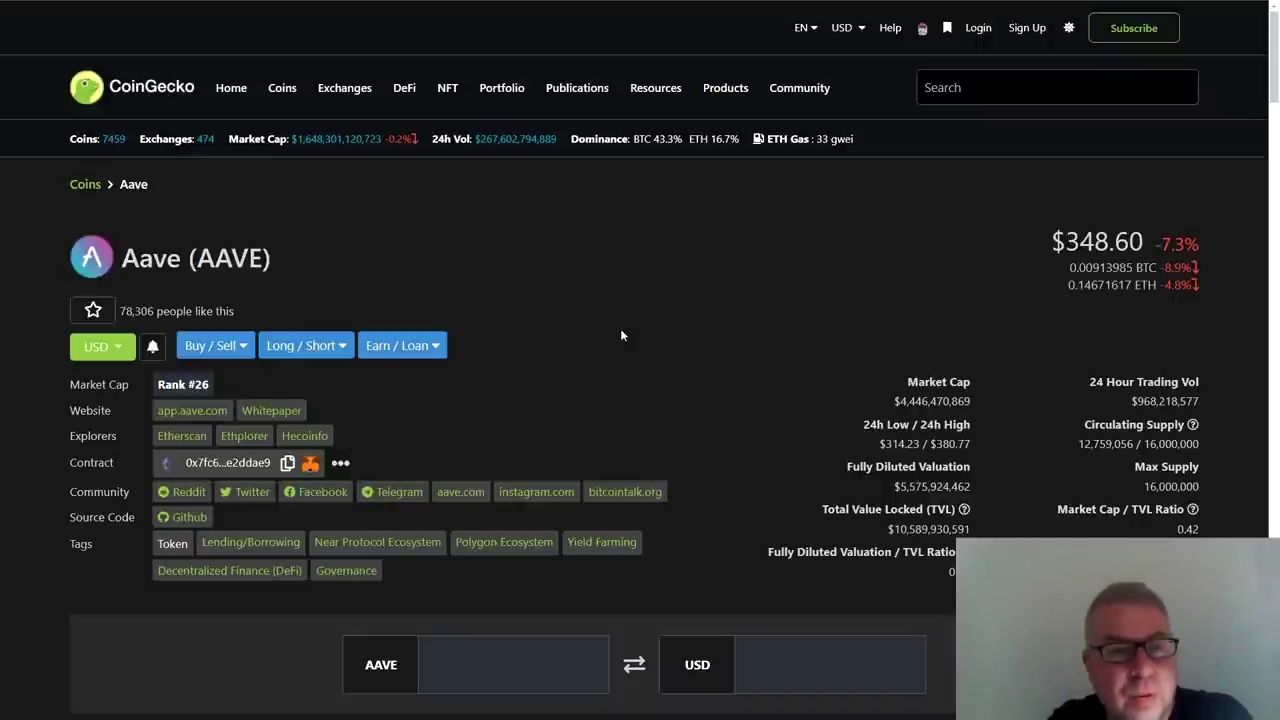
triple_click(910, 402)
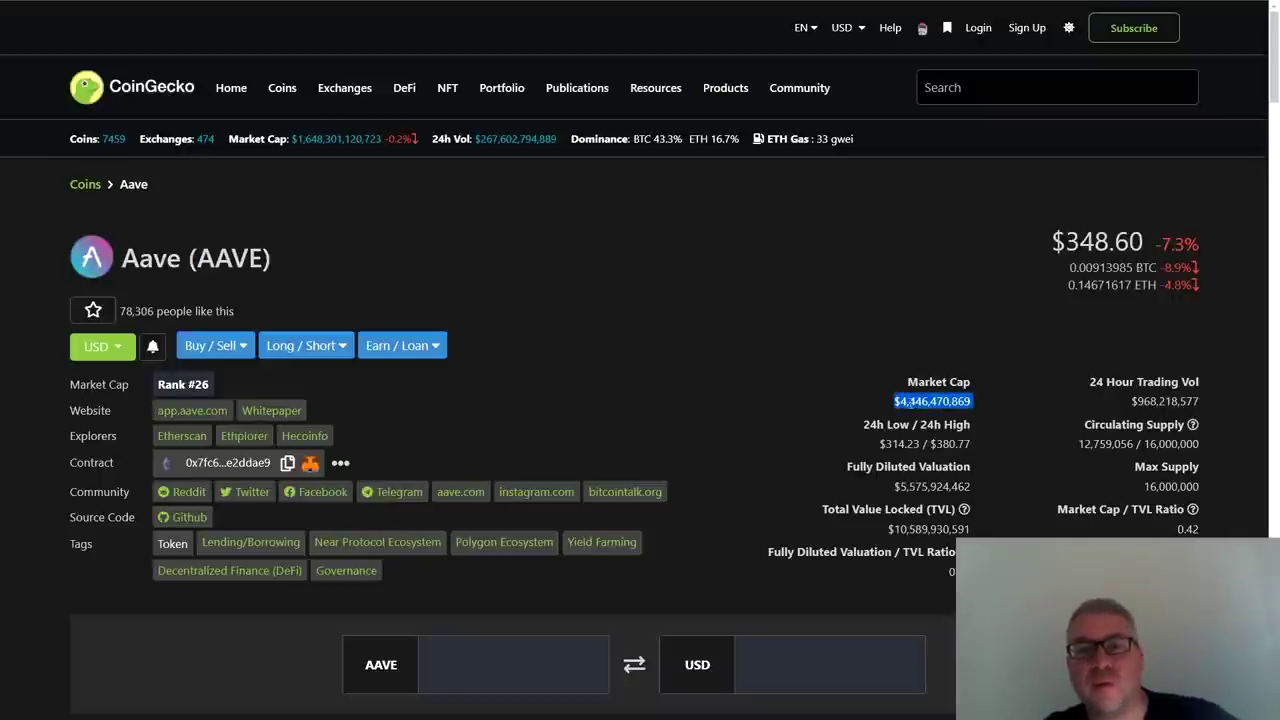
triple_click(905, 528)
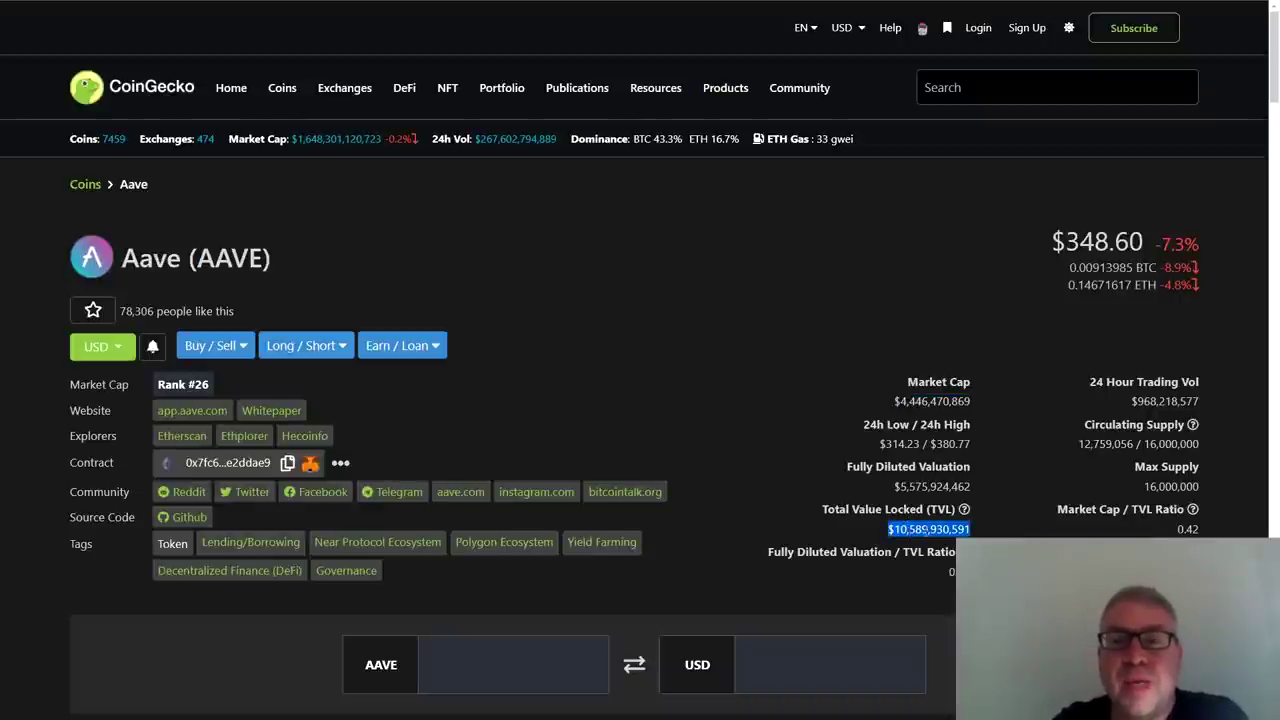
triple_click(915, 402)
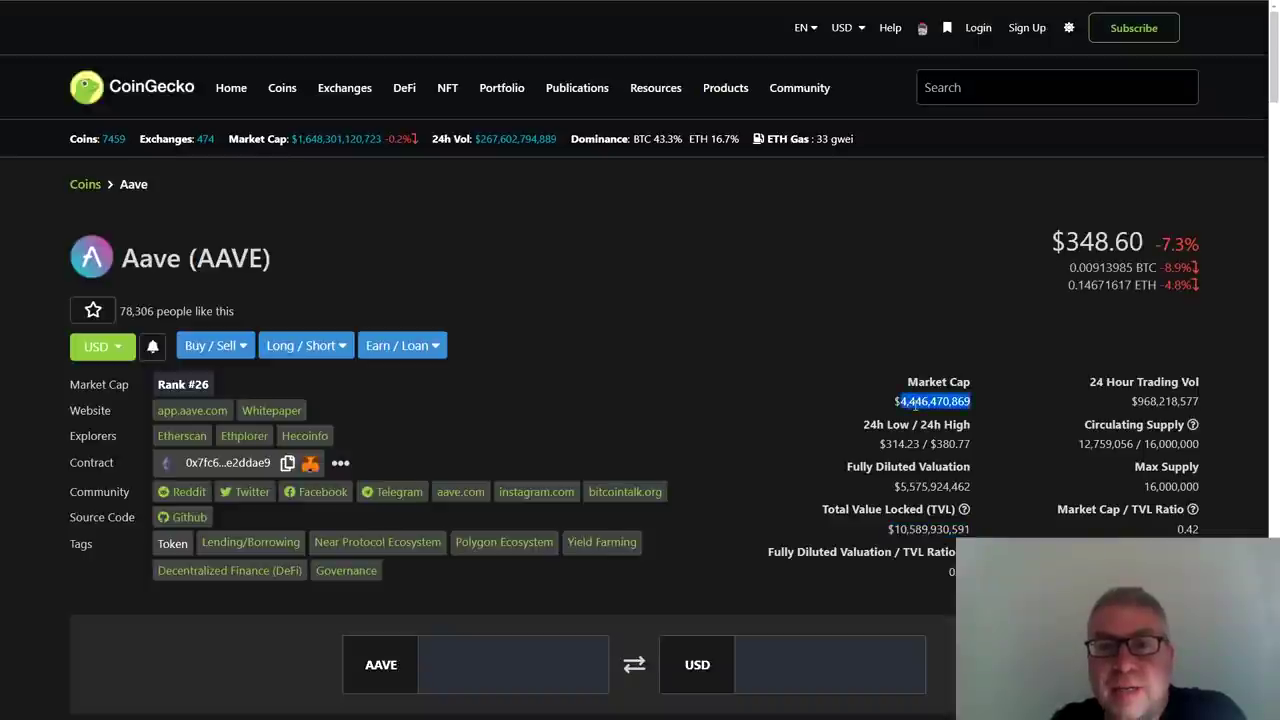
double_click(917, 528)
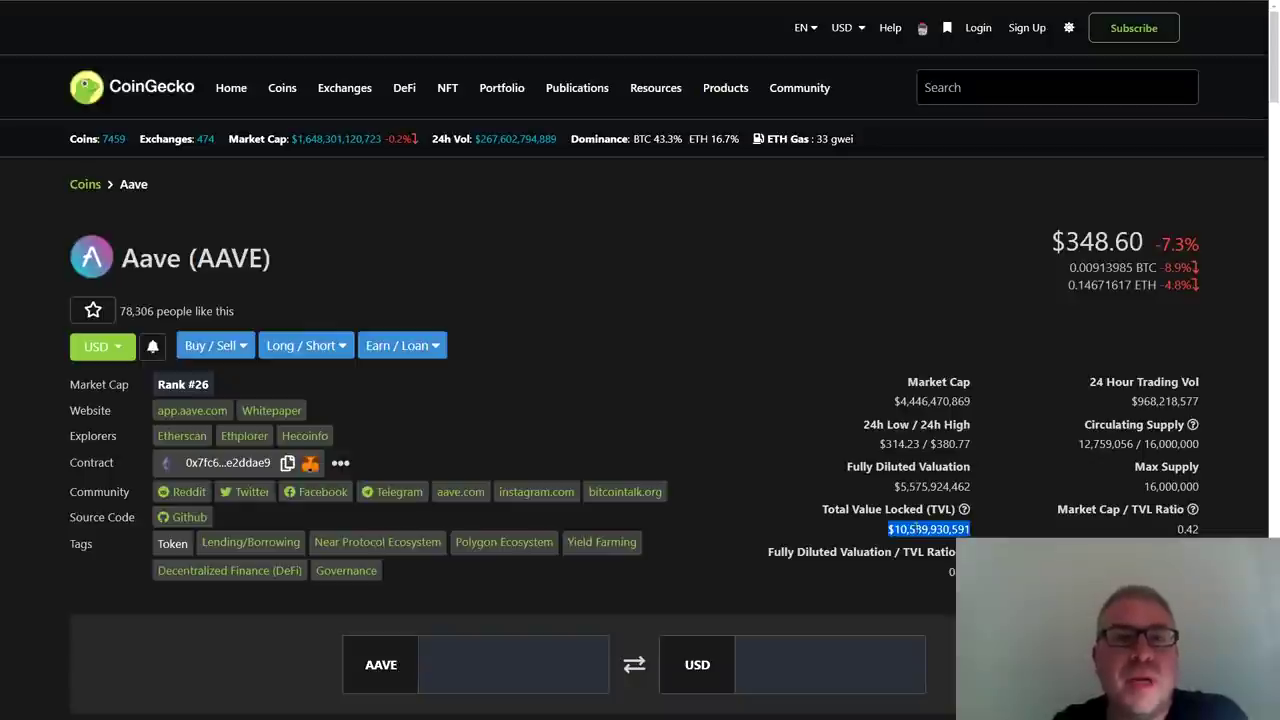
double_click(907, 402)
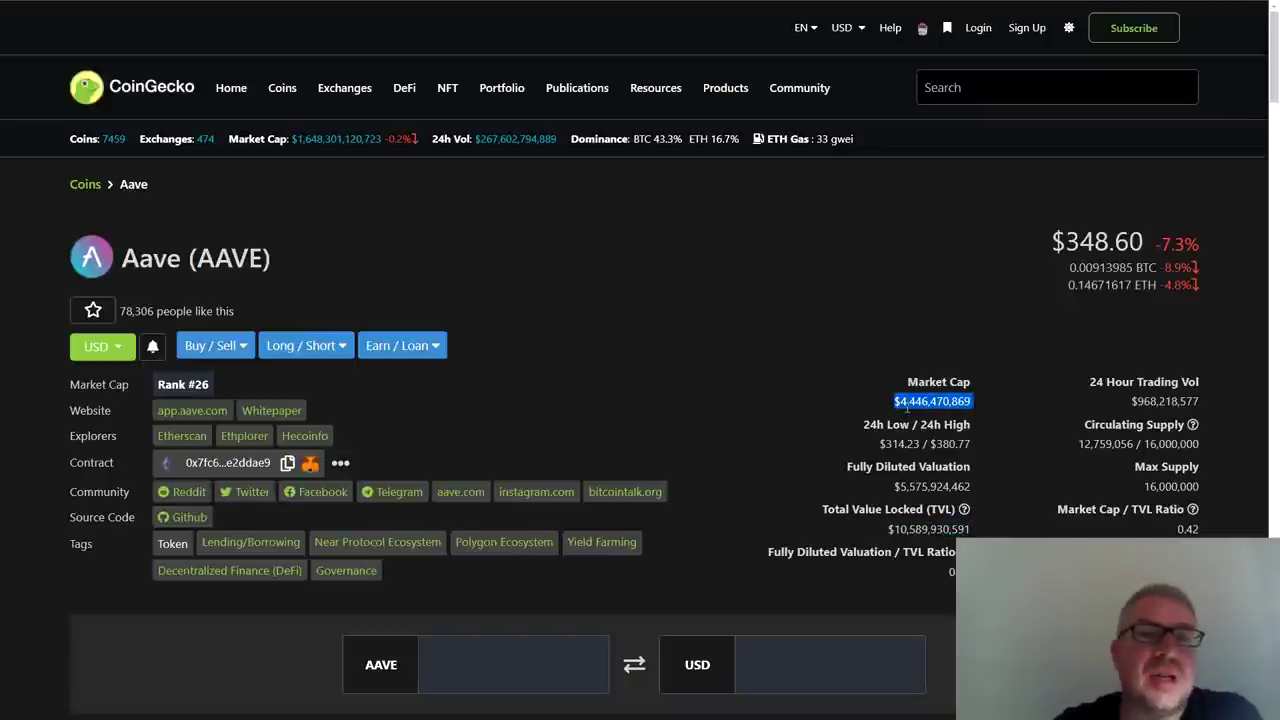
click(637, 399)
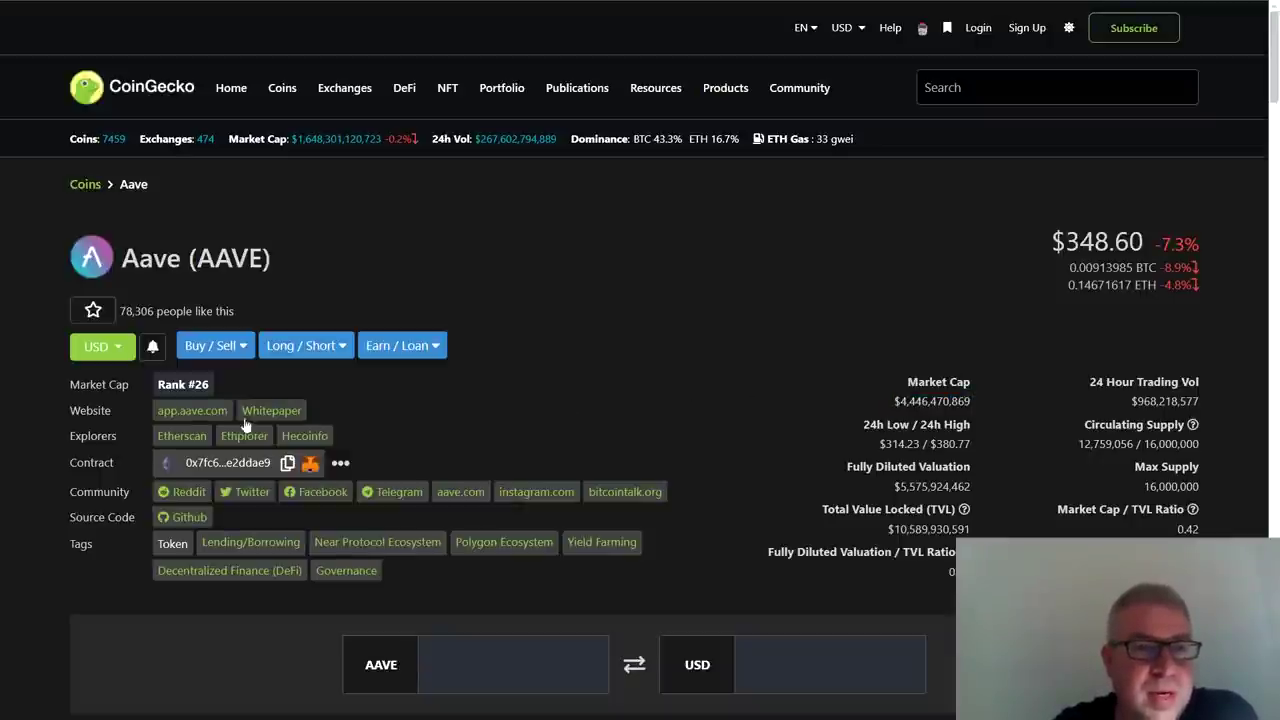
Open the Aave app's Polygon market and connect the browser wallet with Polygon Mainnet as the preferred network
click(184, 418)
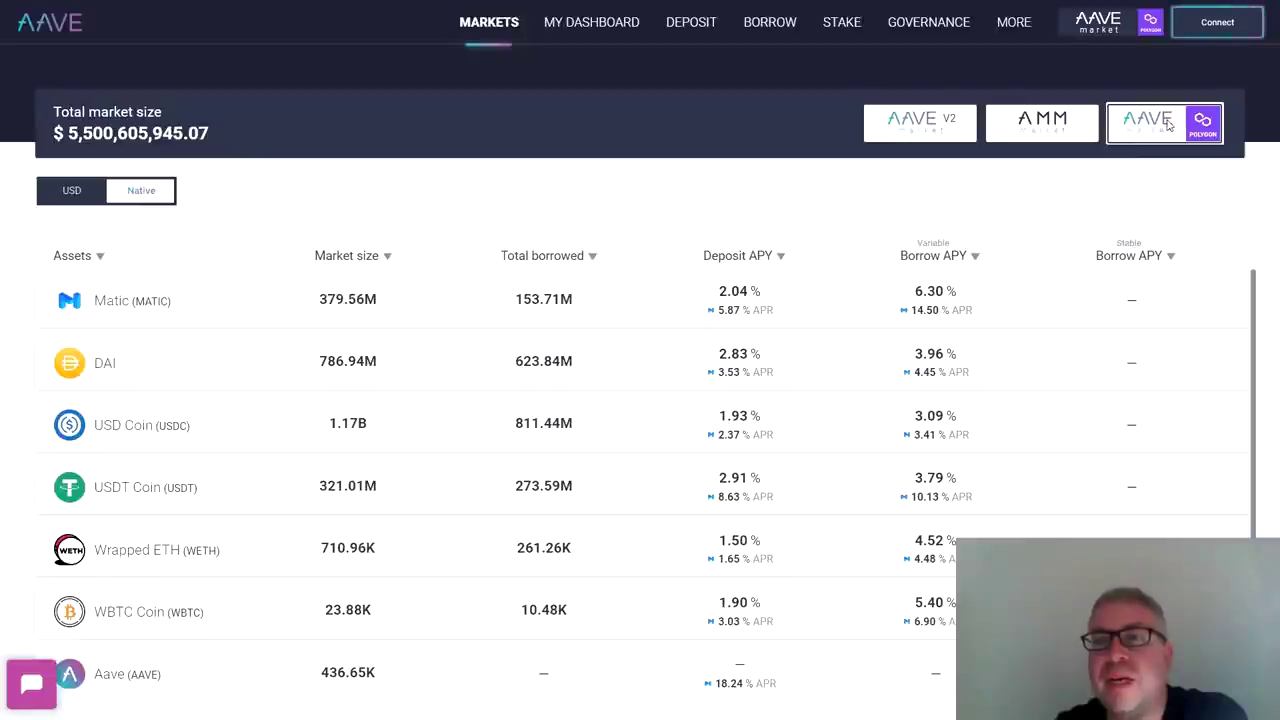
click(1195, 28)
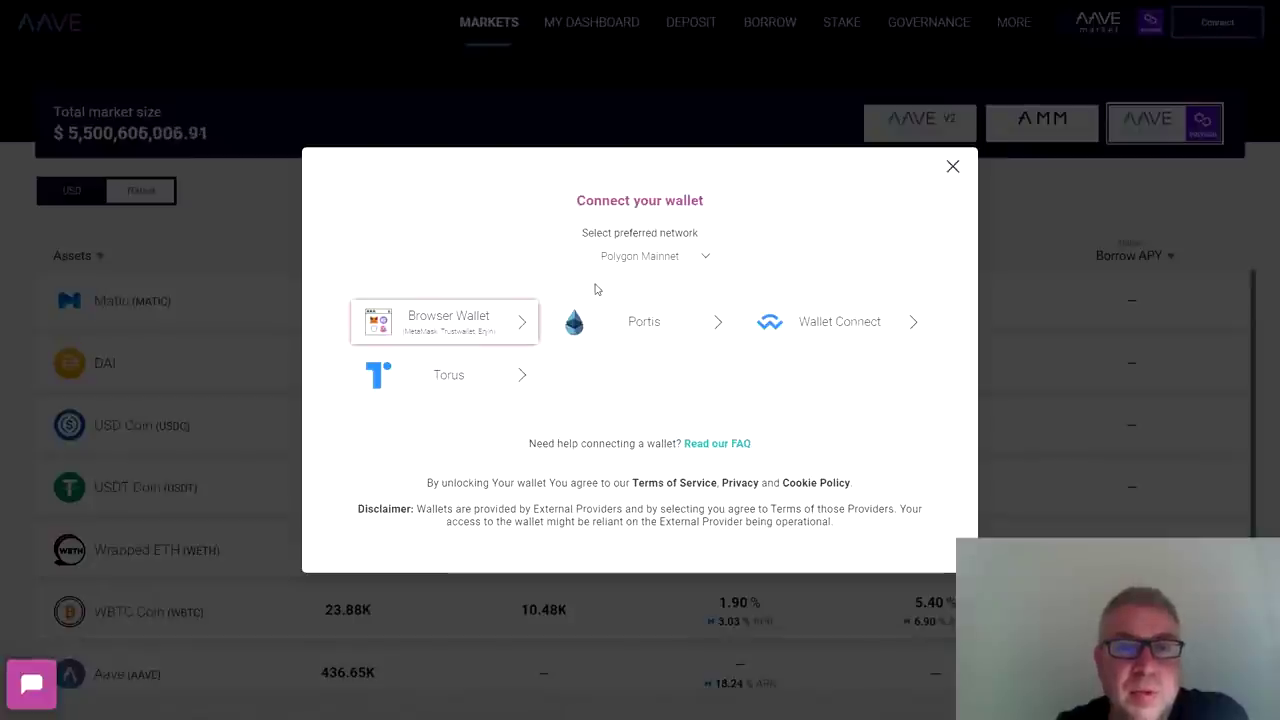
click(658, 264)
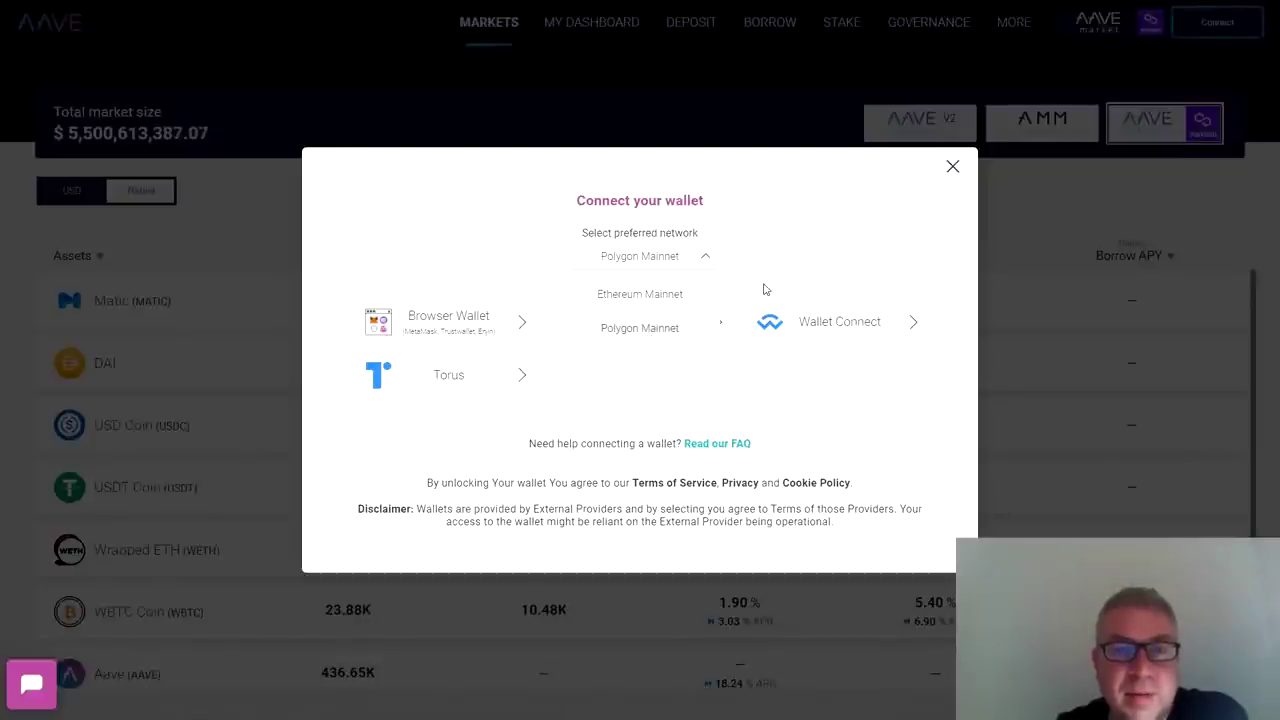
click(766, 252)
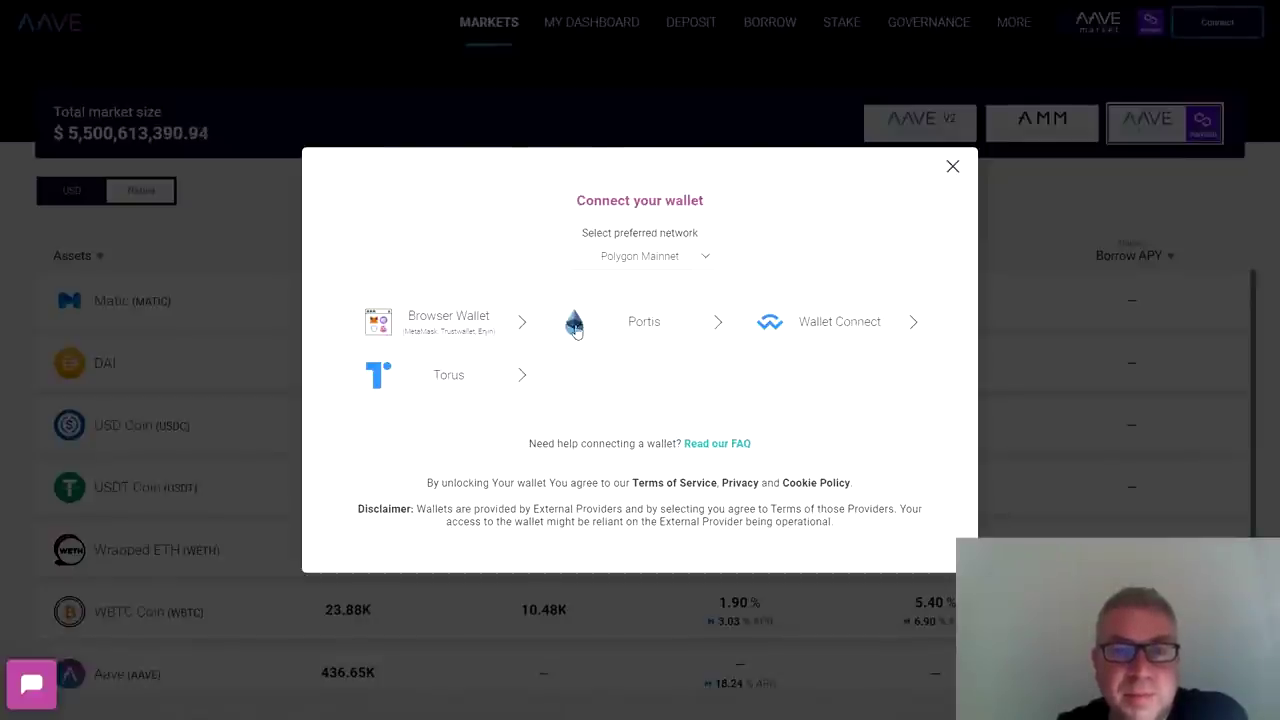
click(445, 335)
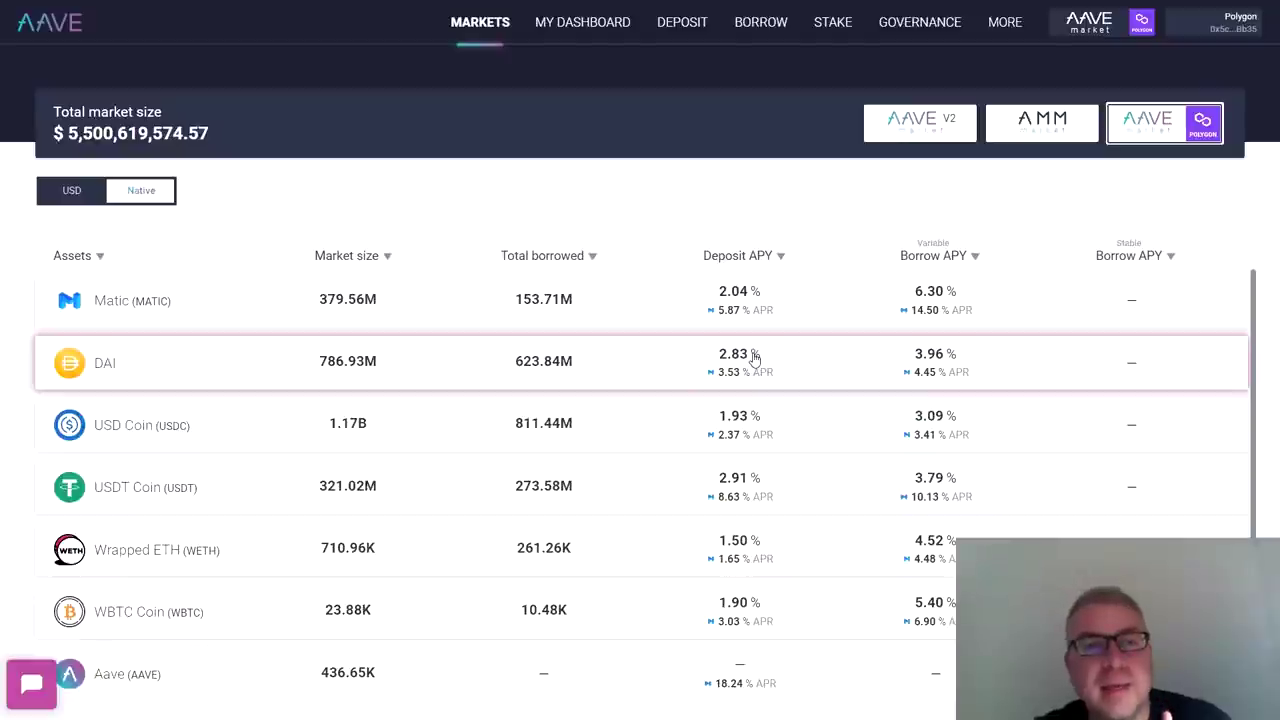
Examine the deposit and variable borrow rates, including the MATIC reward APRs, for DAI and MATIC in the Aave Polygon market
mouse_move(726, 374)
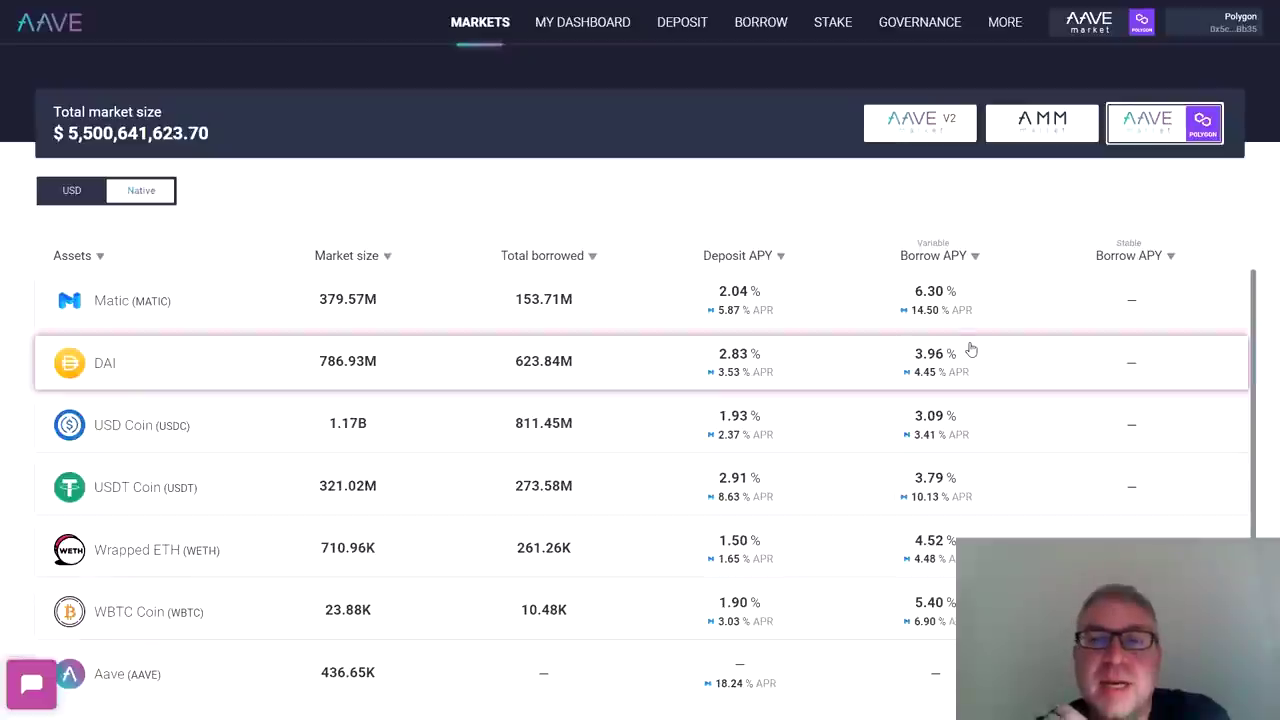
mouse_move(968, 385)
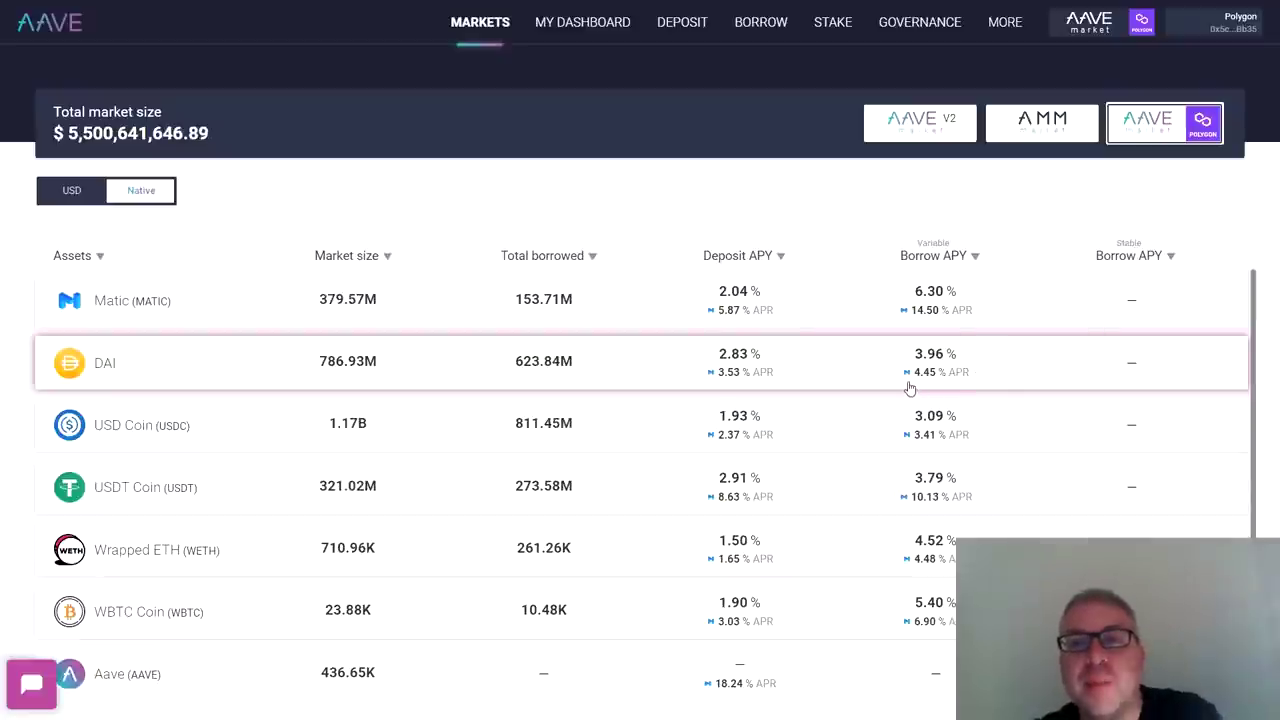
mouse_move(915, 386)
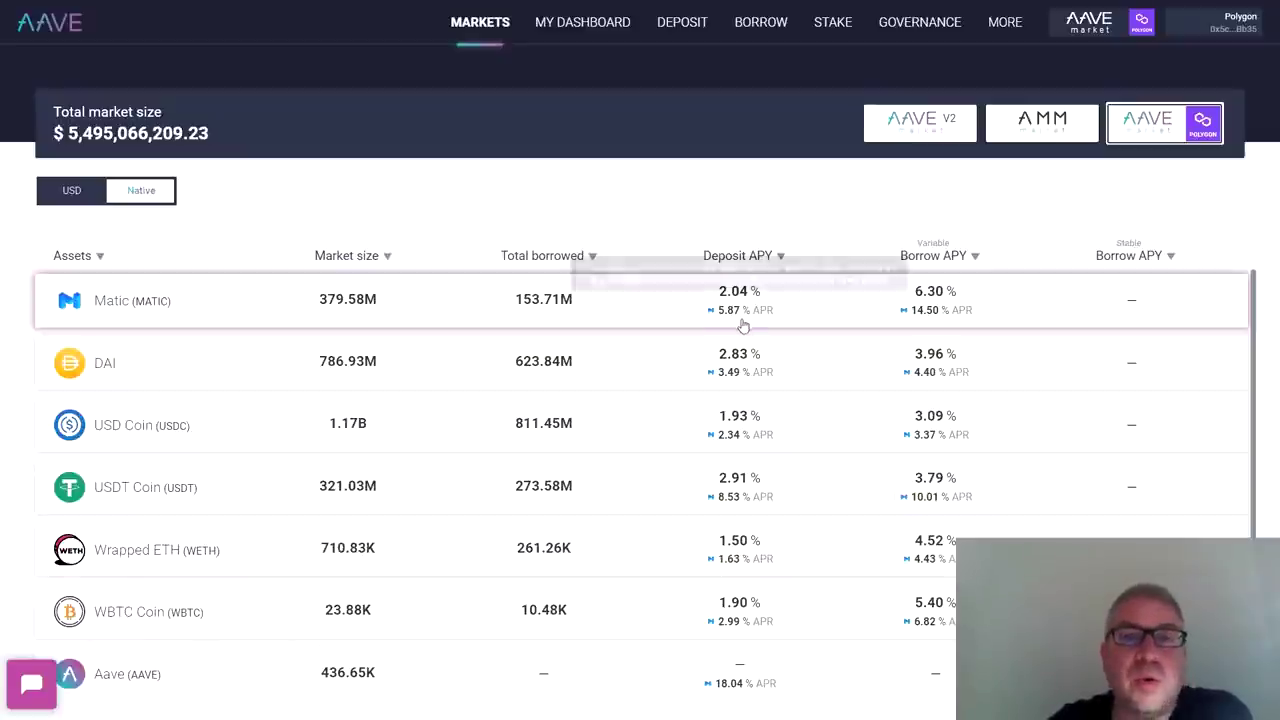
Examine MATIC's deposit and variable borrow rates and the AAVE token's deposit reward APR in the Polygon market list
mouse_move(718, 323)
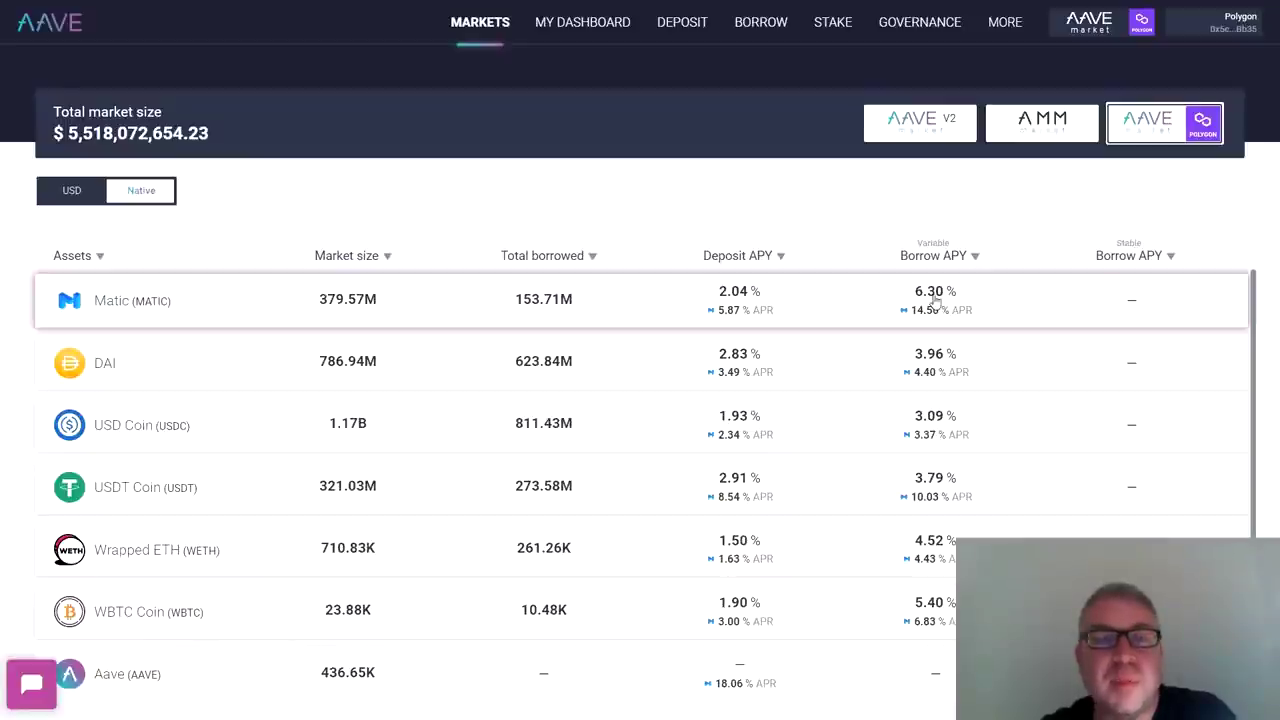
mouse_move(940, 323)
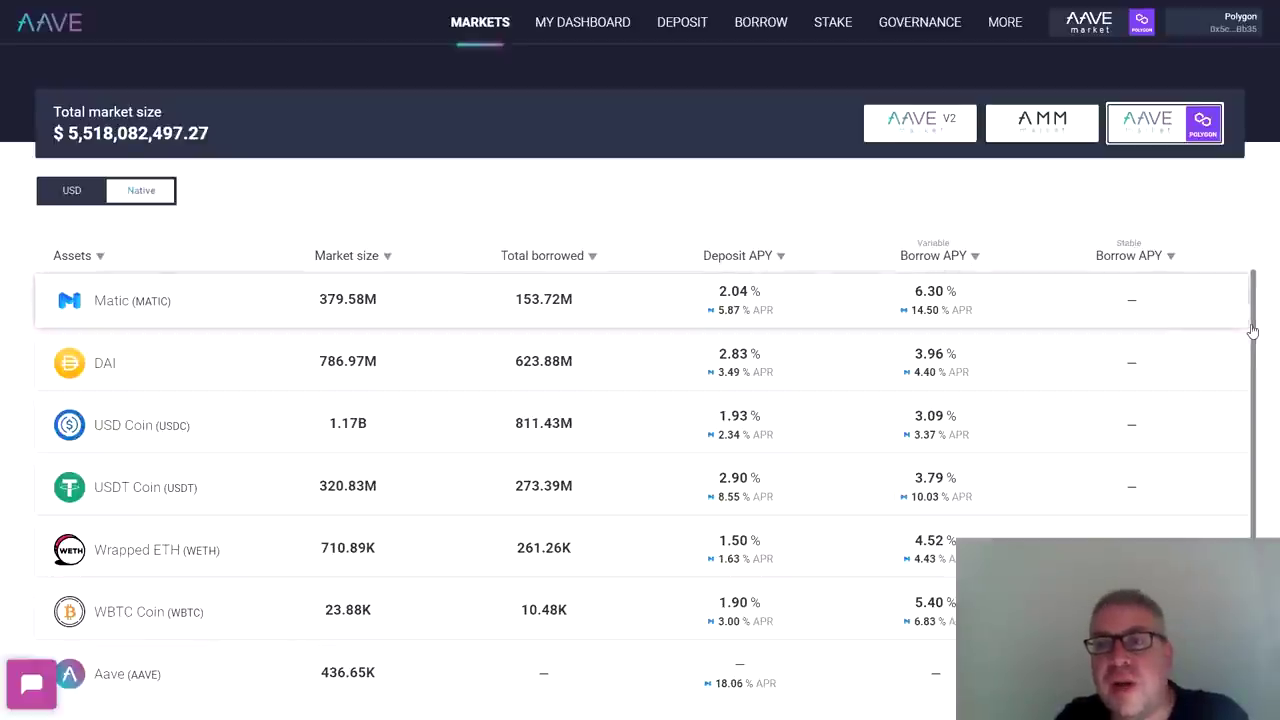
drag(1253, 314, 1251, 391)
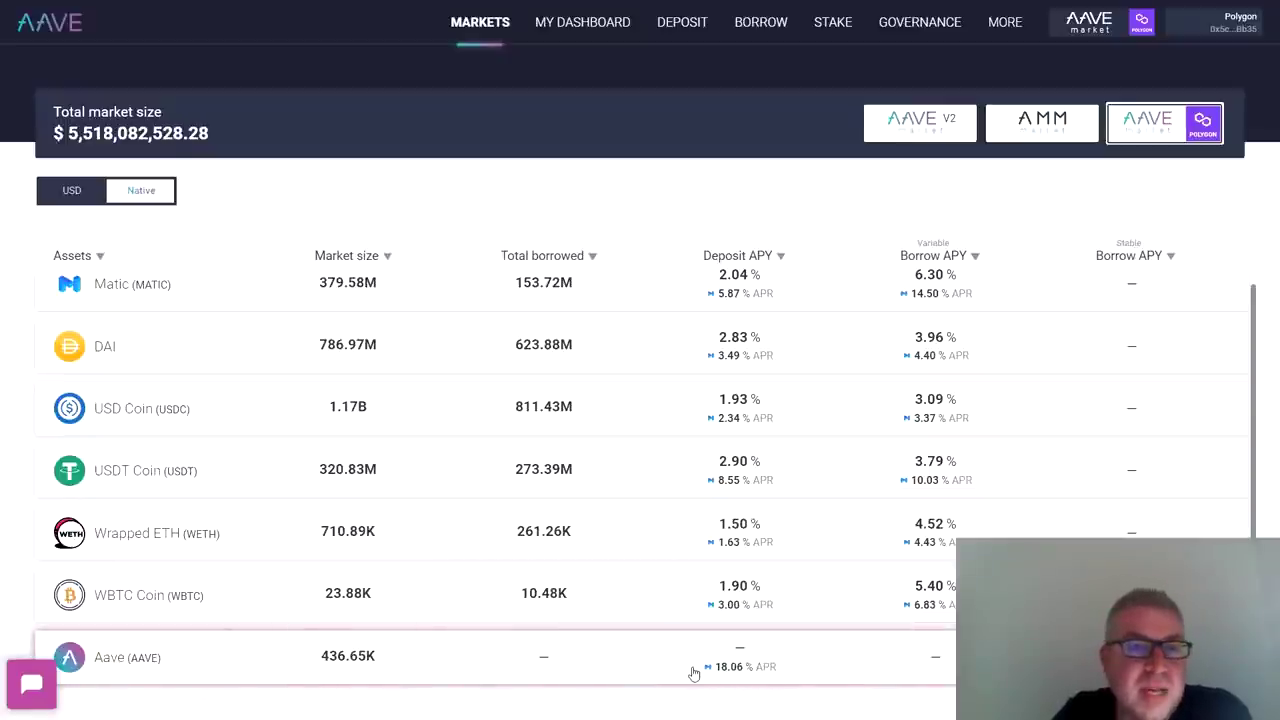
mouse_move(704, 670)
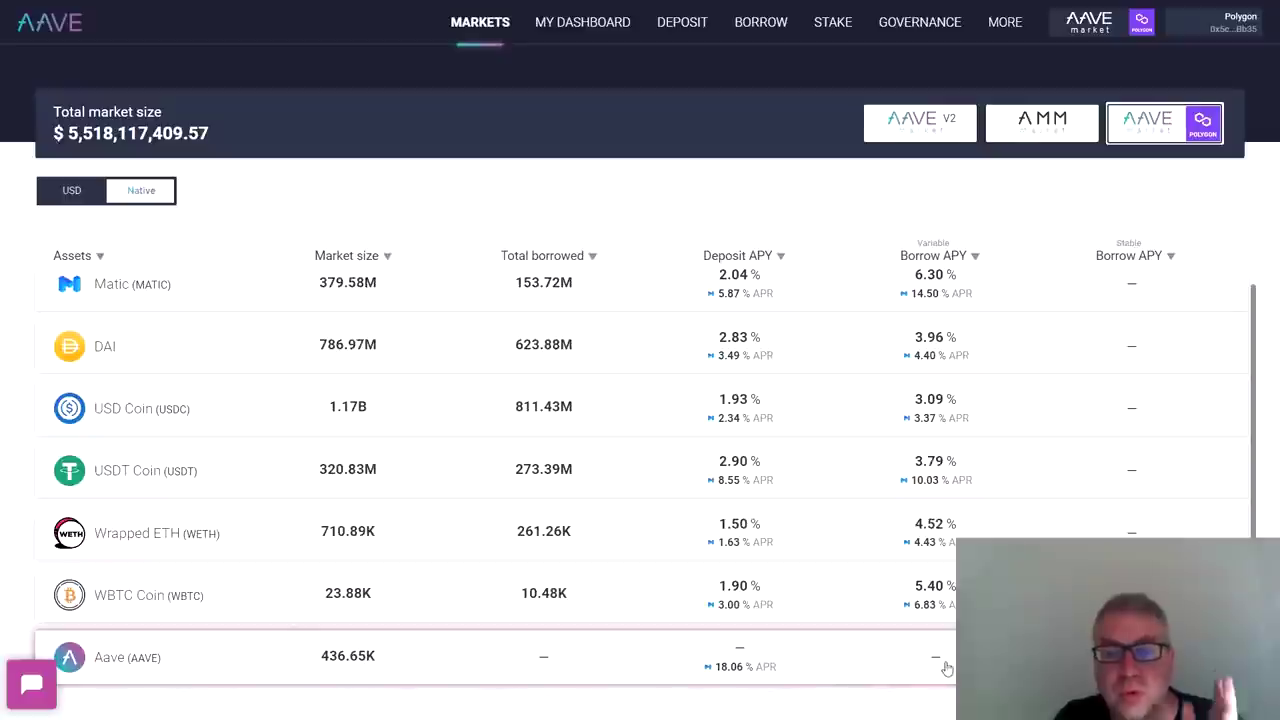
mouse_move(749, 672)
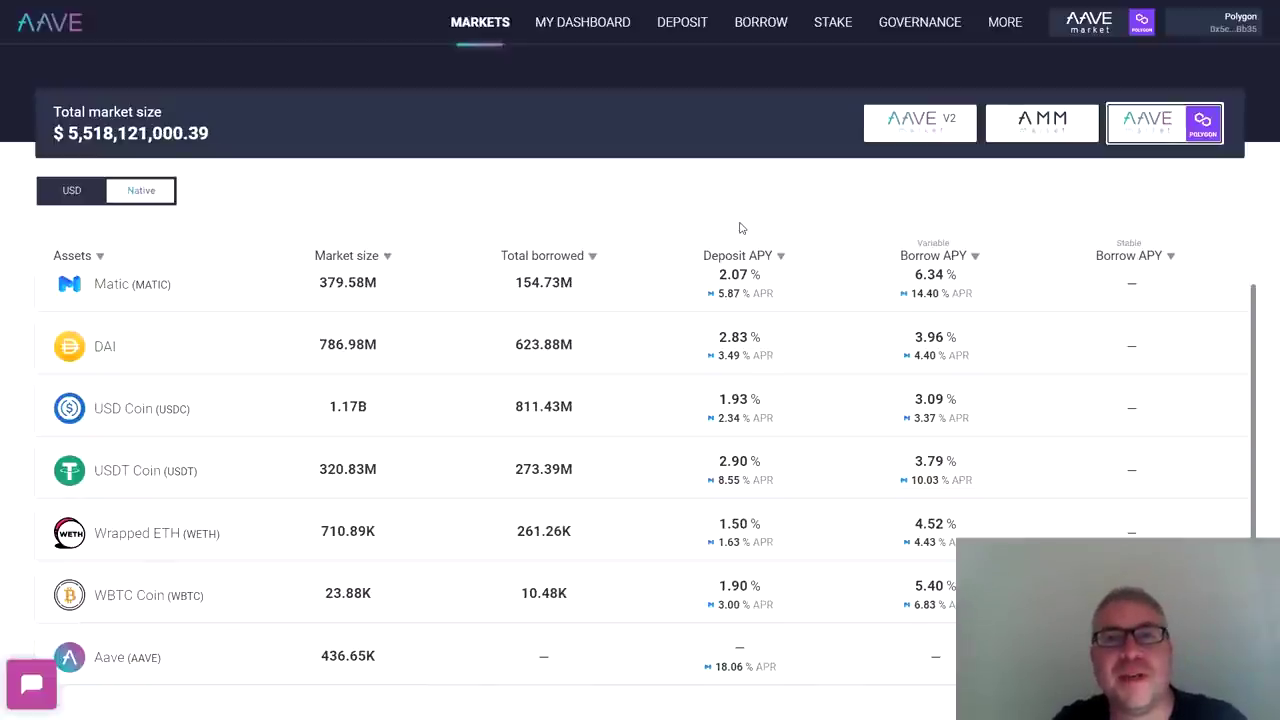
scroll(514, 397, up, 1)
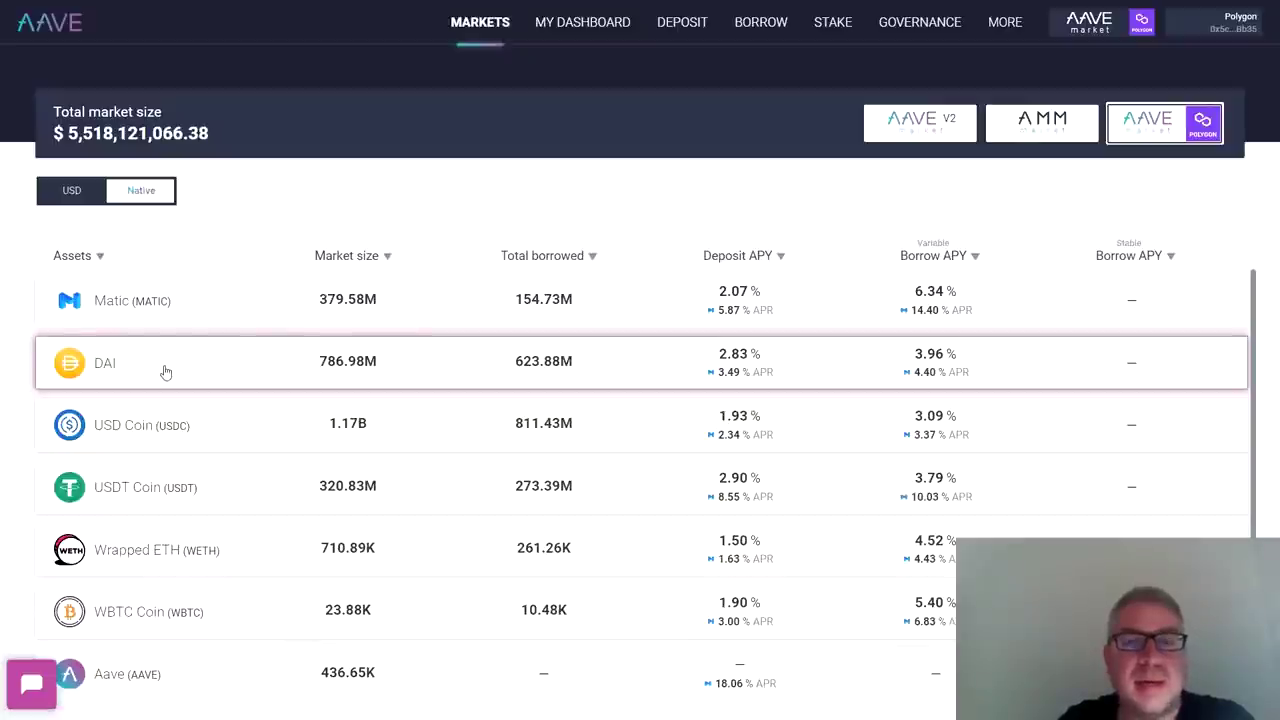
Open the DAI reserve page and examine its total borrowed amount and the wallet's DAI balance
click(238, 367)
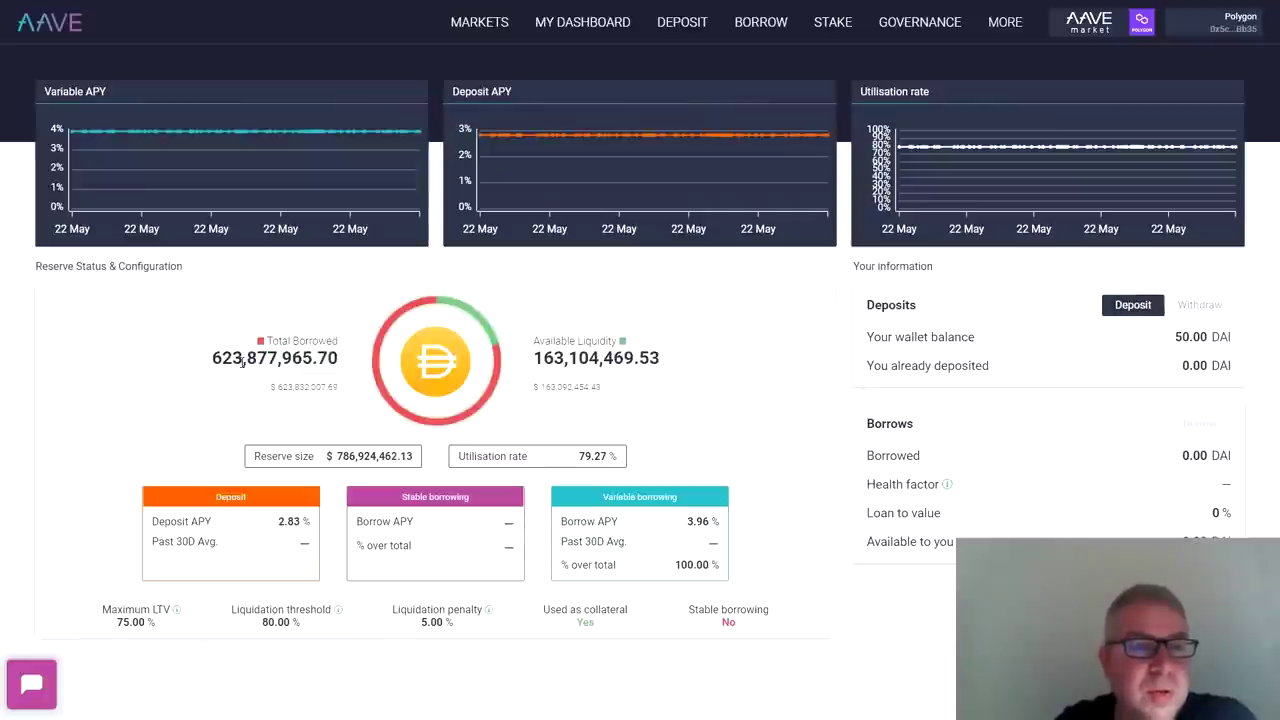
drag(242, 360, 210, 360)
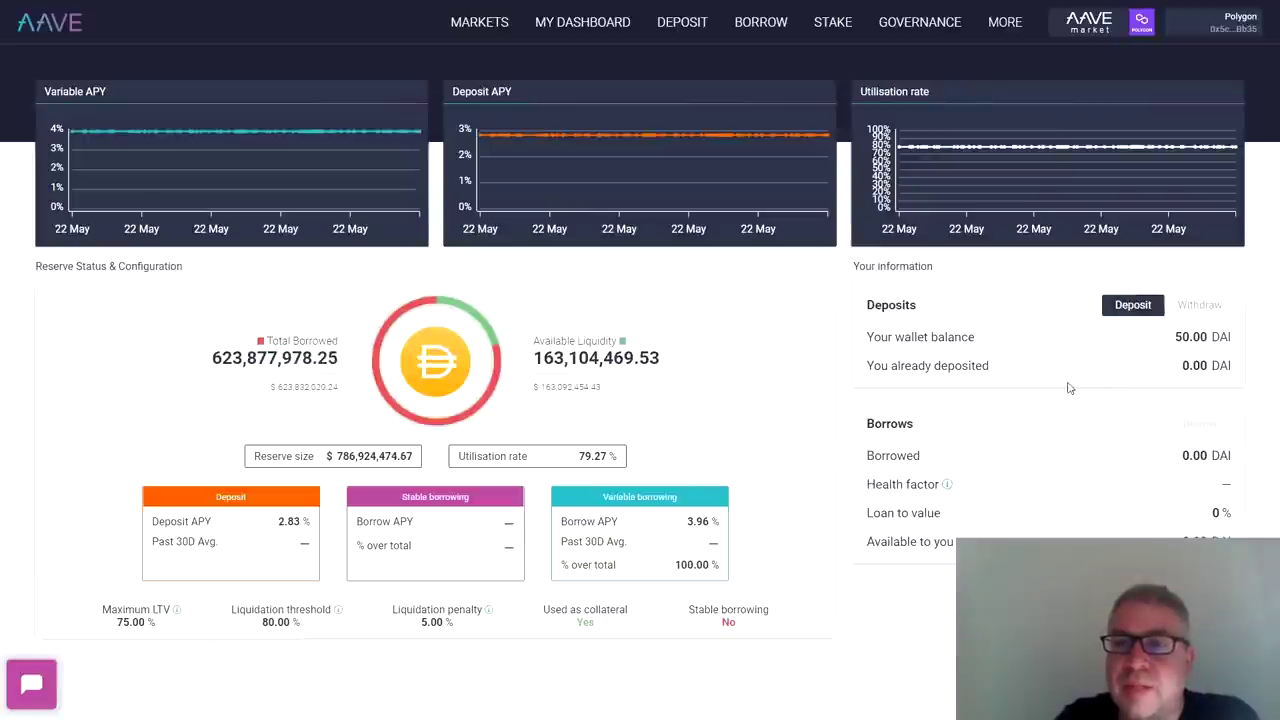
drag(1174, 337, 1212, 337)
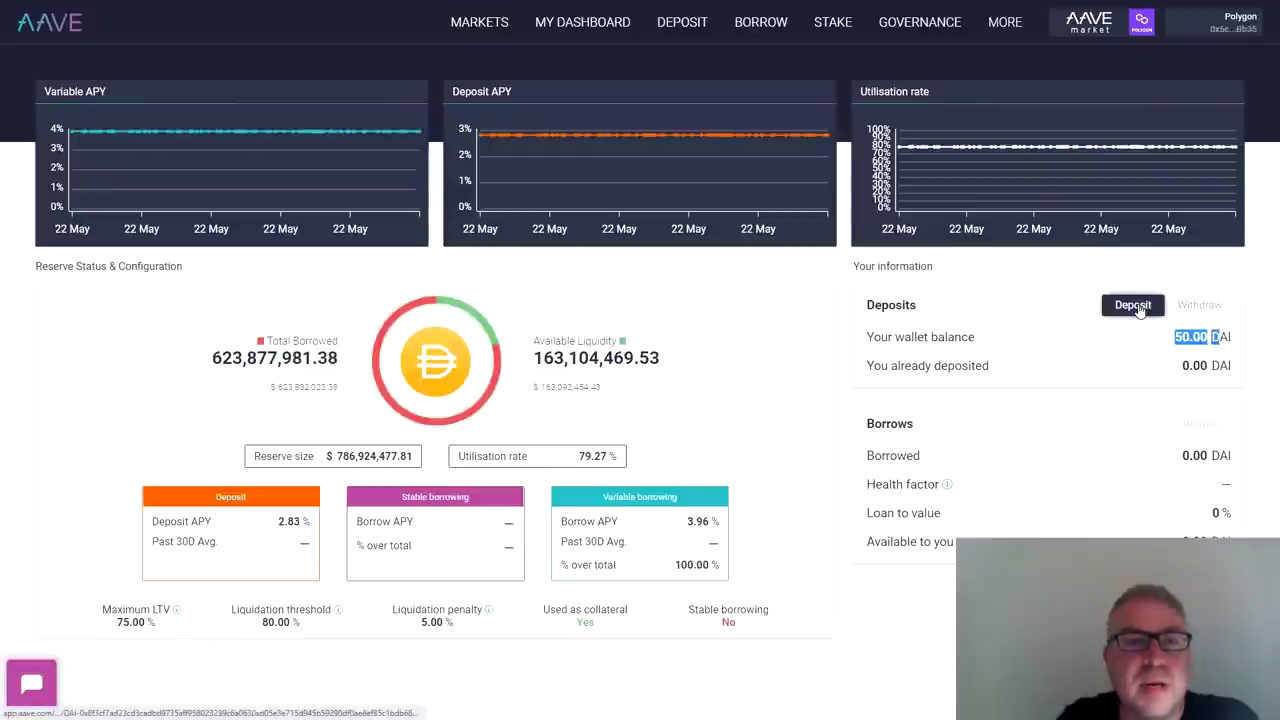
Start a DAI deposit, set the amount to the maximum of 50 DAI, and continue to the deposit overview
click(1133, 306)
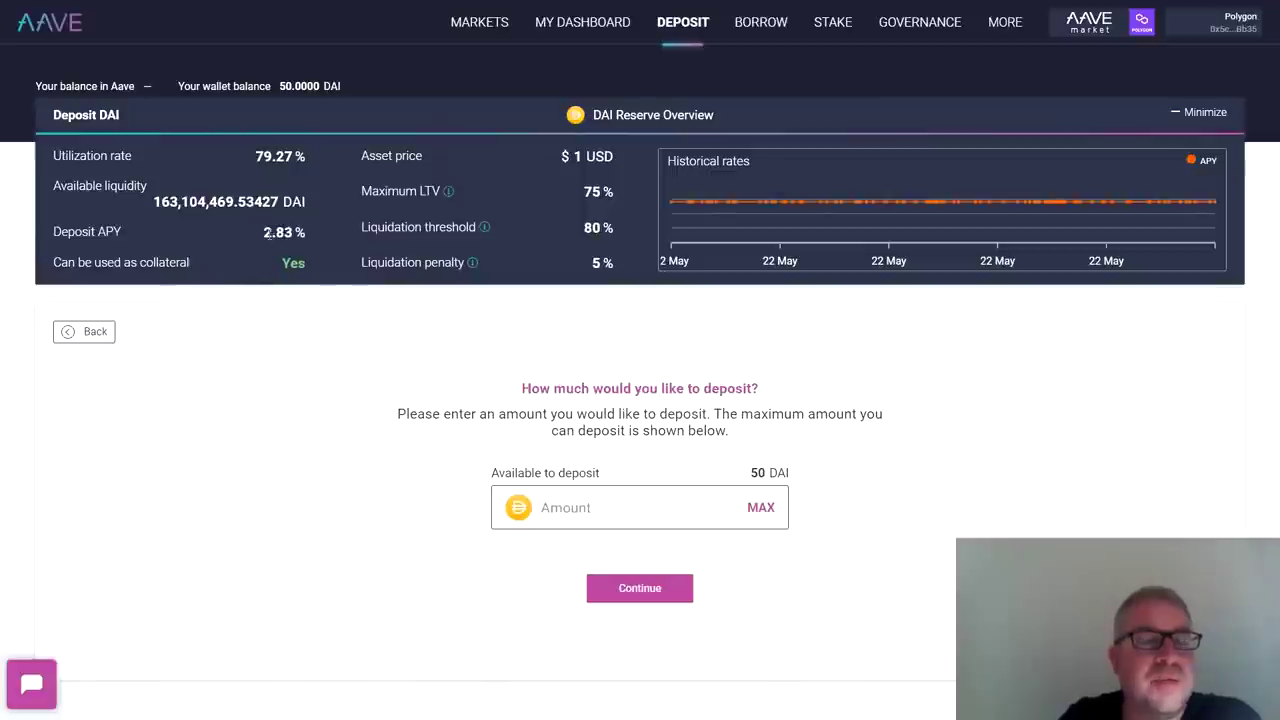
drag(264, 233, 306, 236)
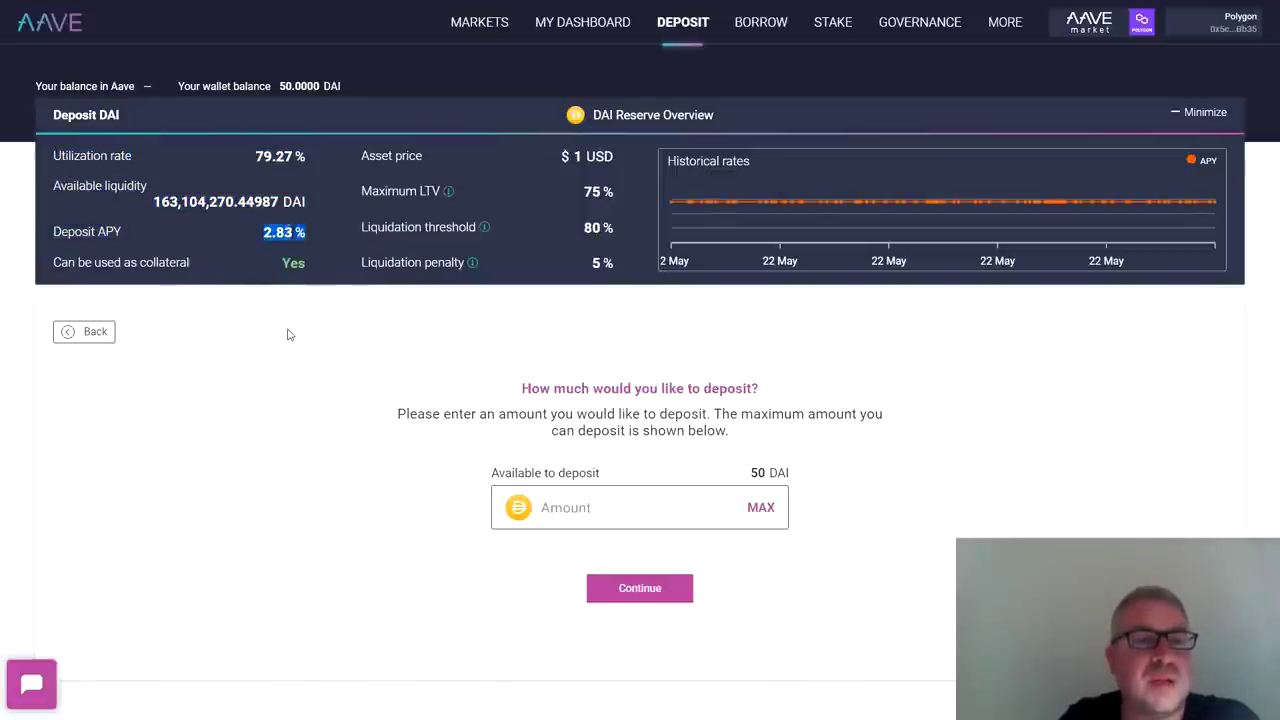
click(287, 334)
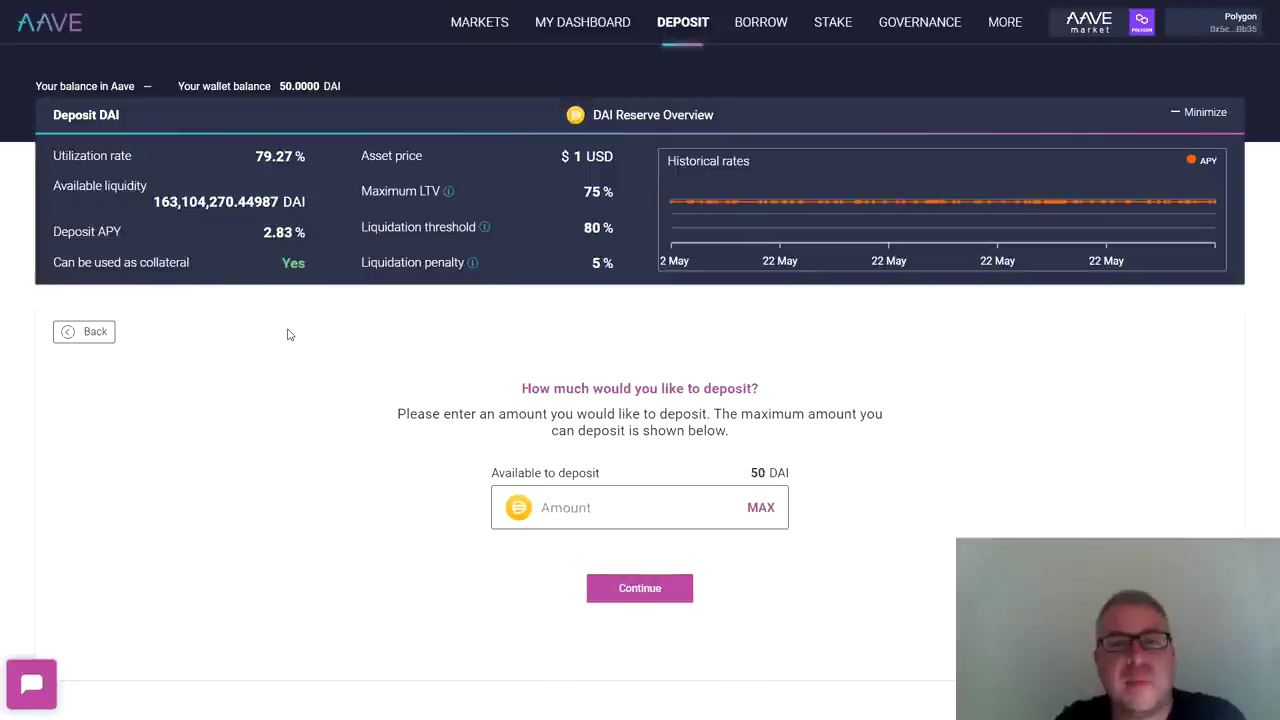
triple_click(660, 392)
click(760, 508)
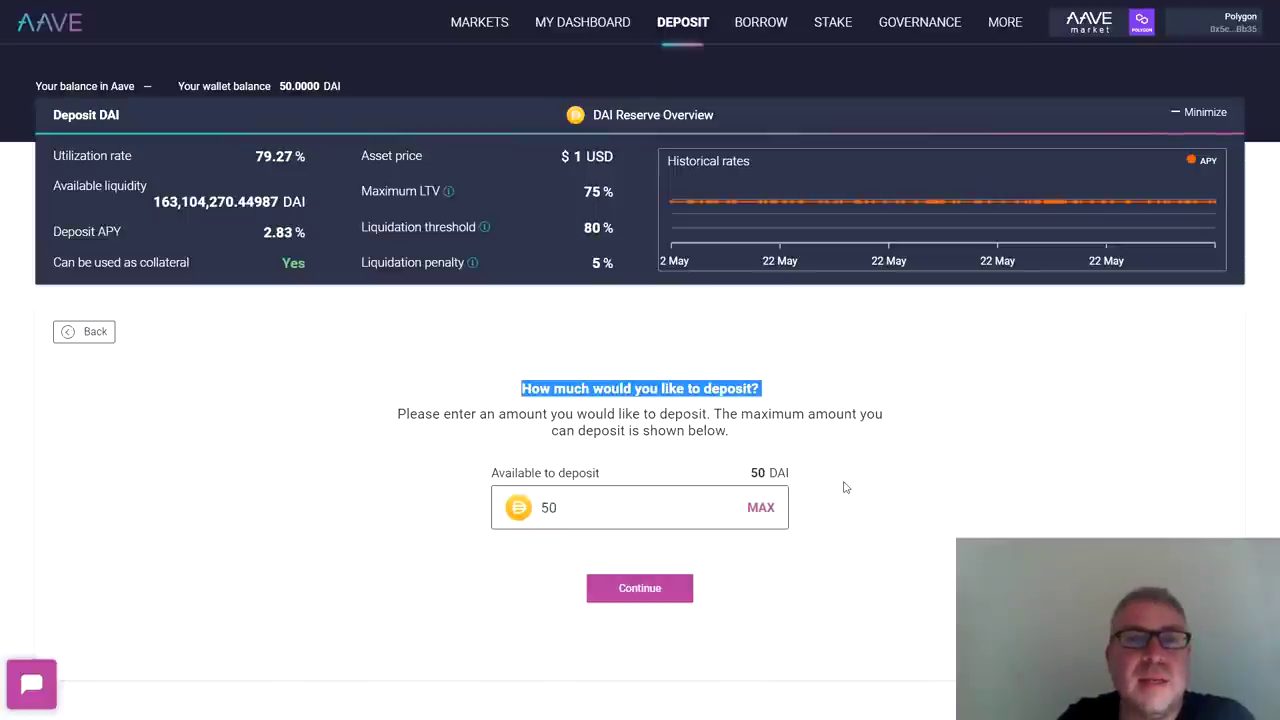
click(645, 577)
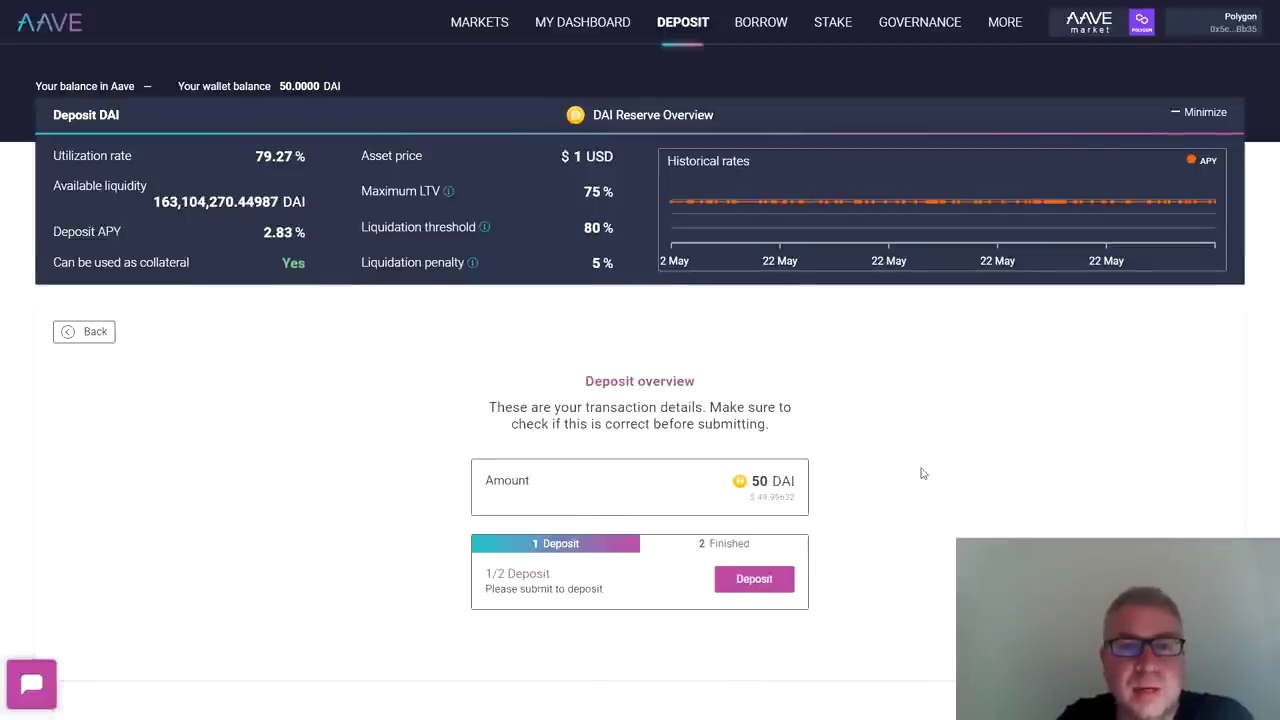
Submit the 50 DAI deposit, check the total gas fee in MetaMask, and approve the transaction
click(740, 578)
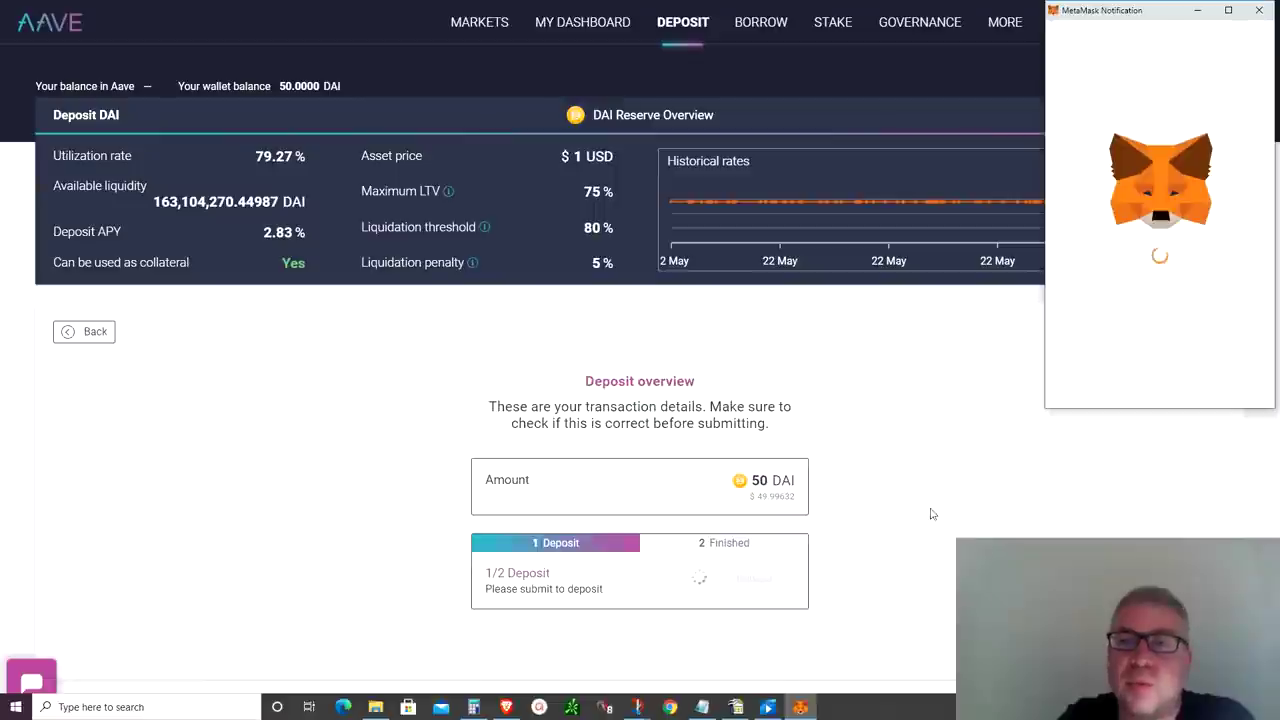
drag(1145, 24, 912, 177)
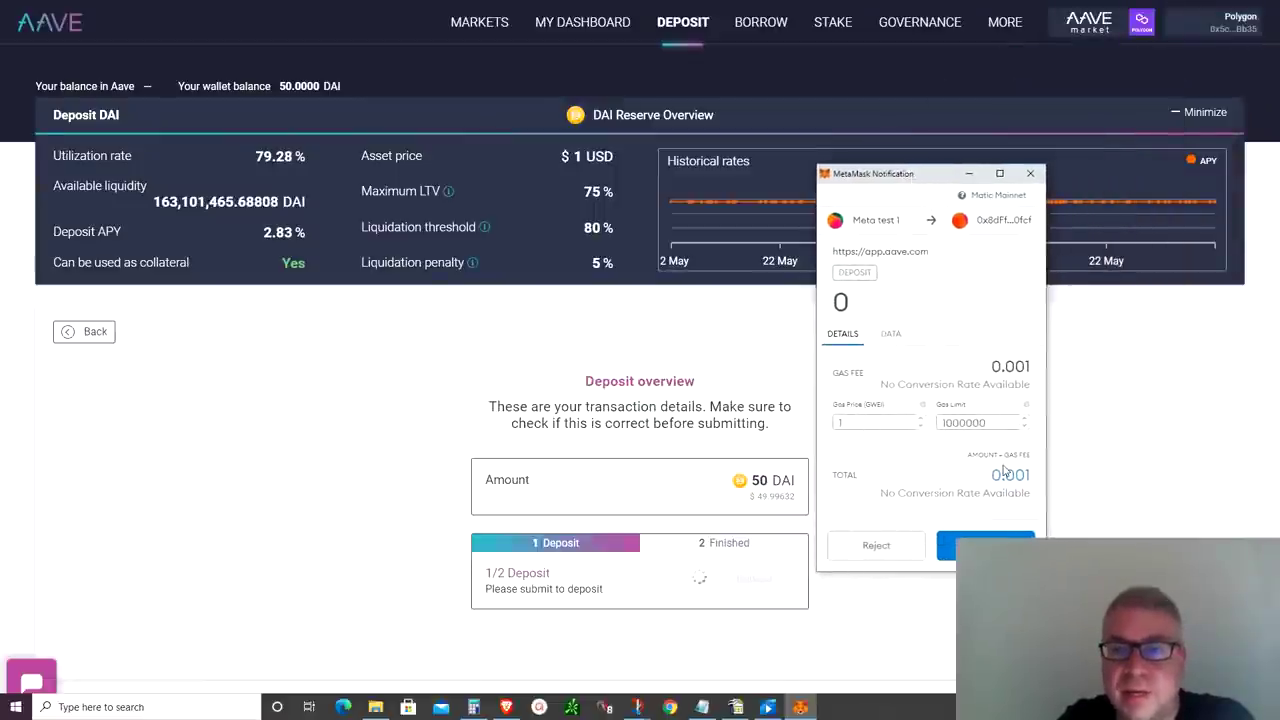
drag(991, 475, 1035, 481)
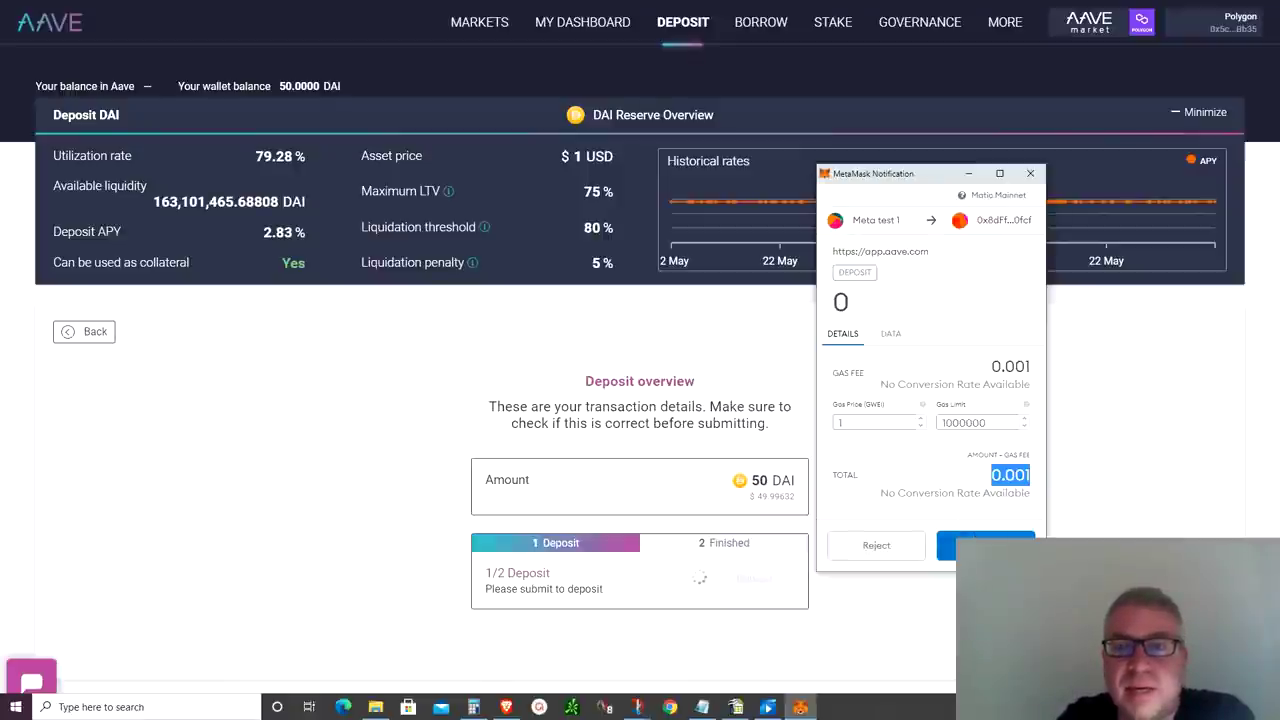
click(975, 545)
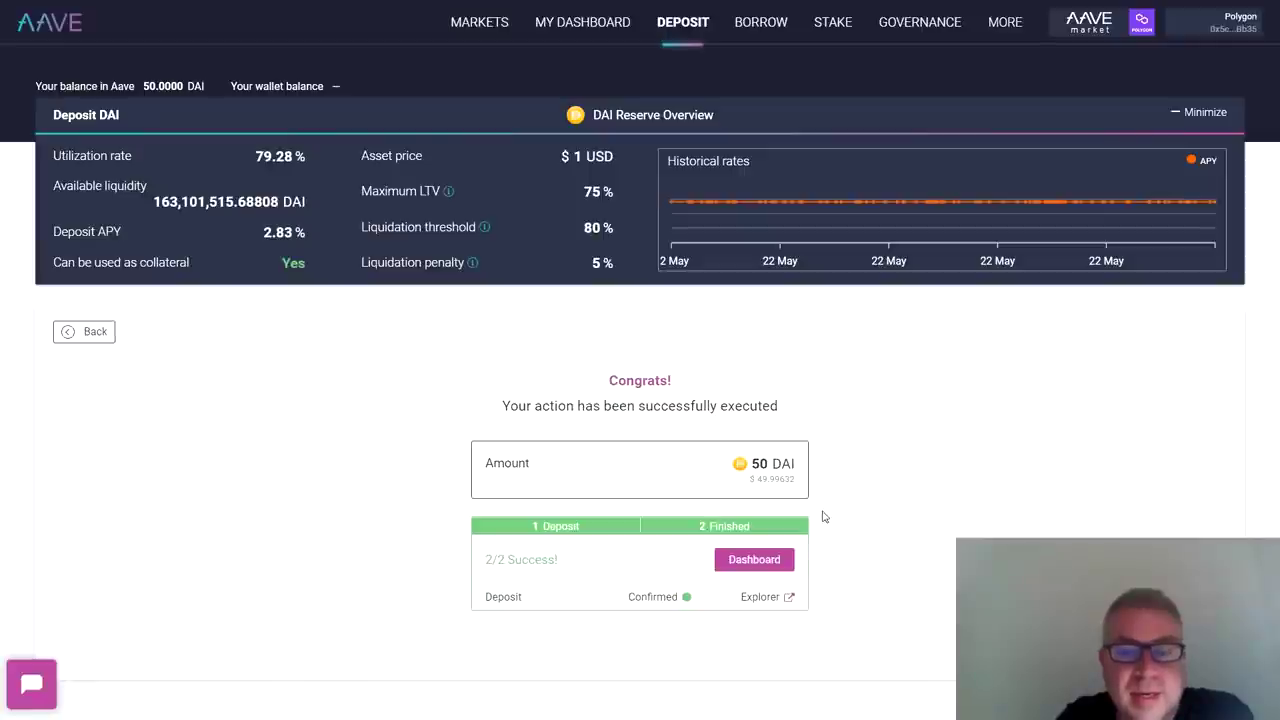
Open the Aave dashboard and examine the deposit APY and MATIC reward APR earned on the deposited DAI
click(745, 562)
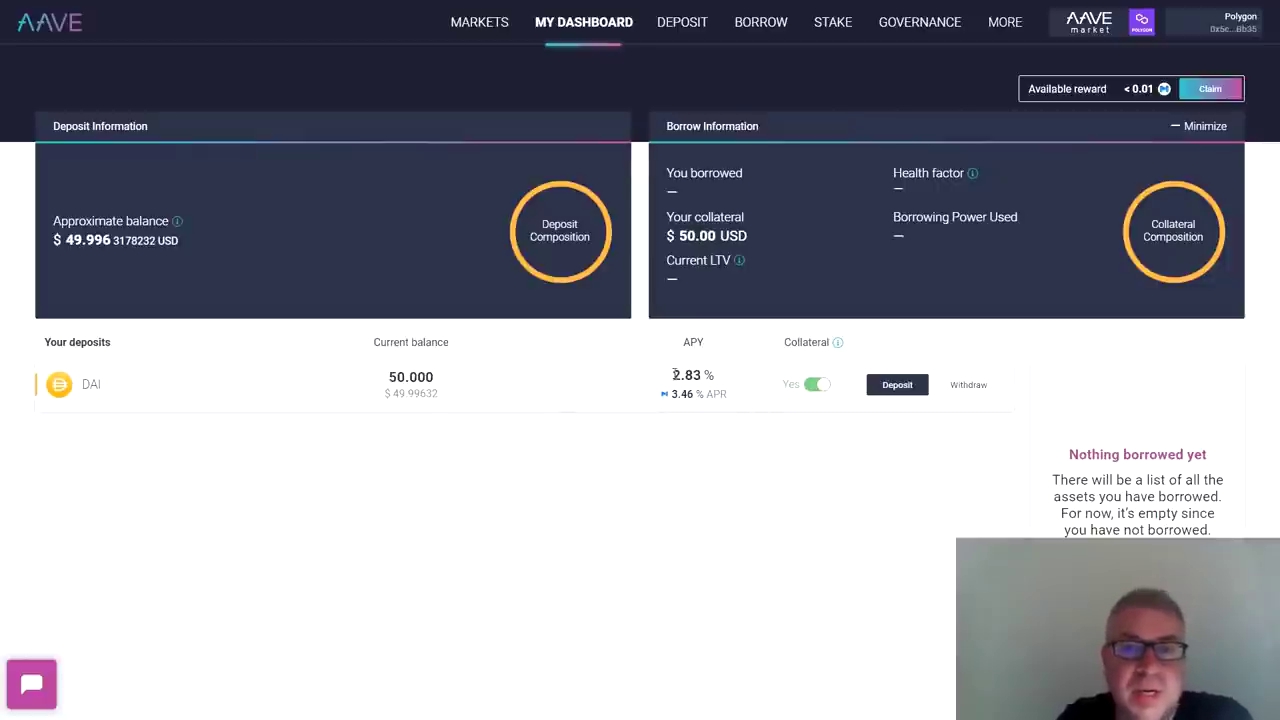
drag(673, 375, 708, 374)
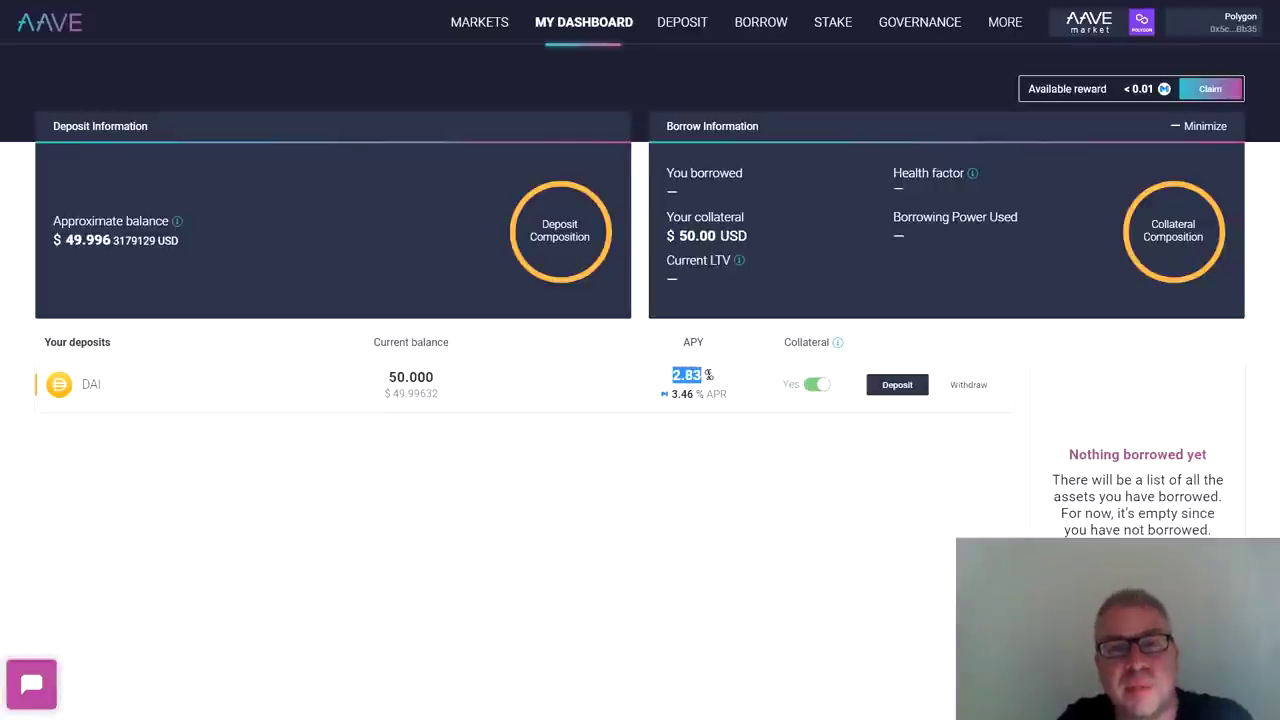
mouse_move(698, 402)
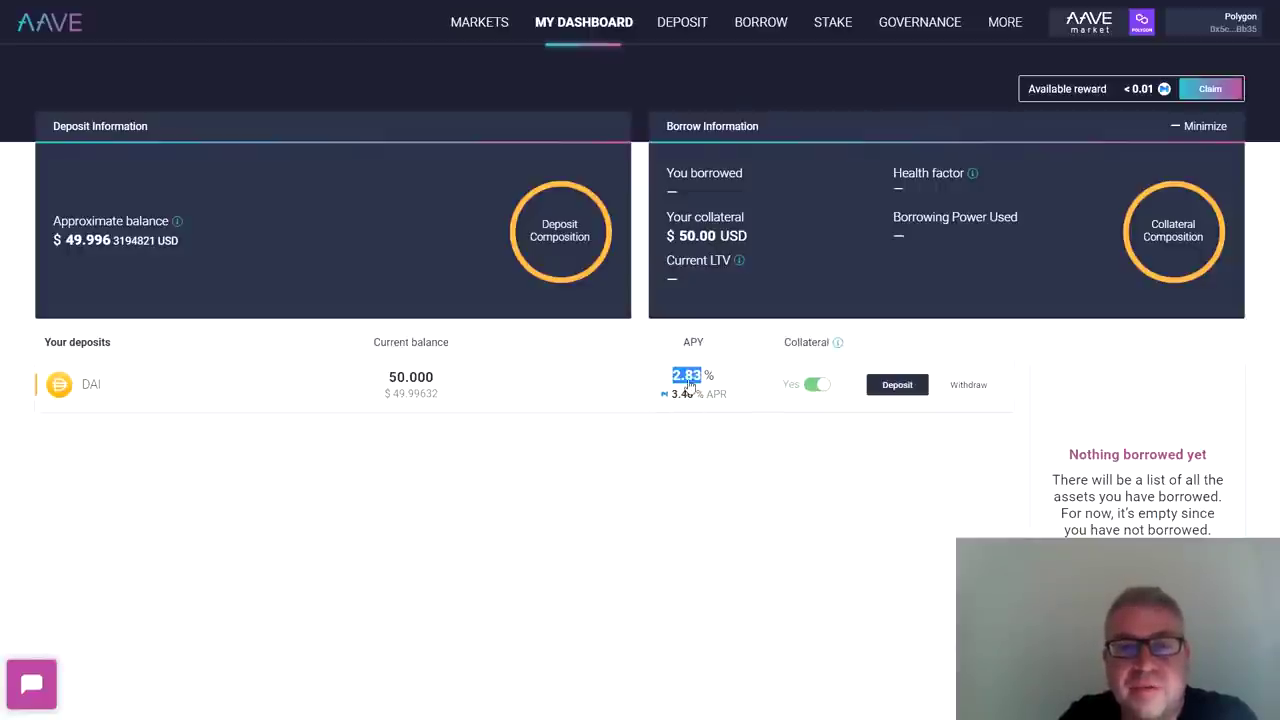
mouse_move(688, 402)
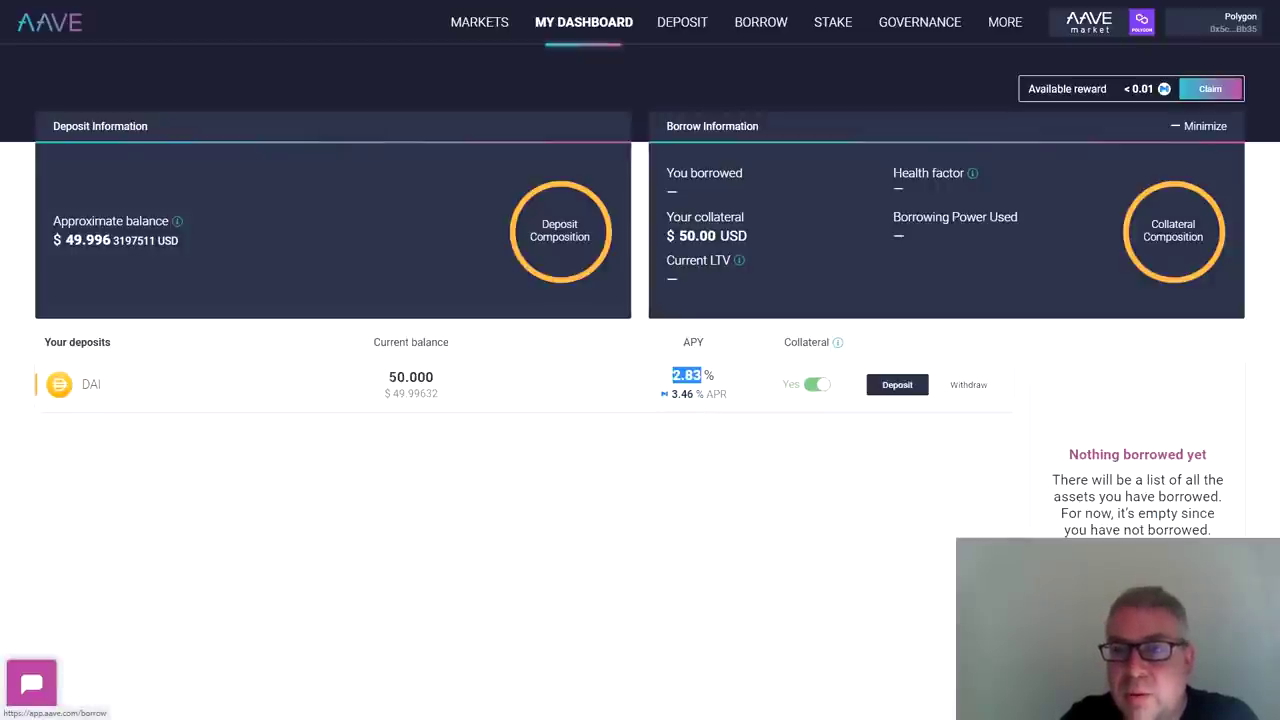
Open the list of borrowable assets and examine the available amounts, variable APYs and reward APRs for MATIC and DAI
click(761, 22)
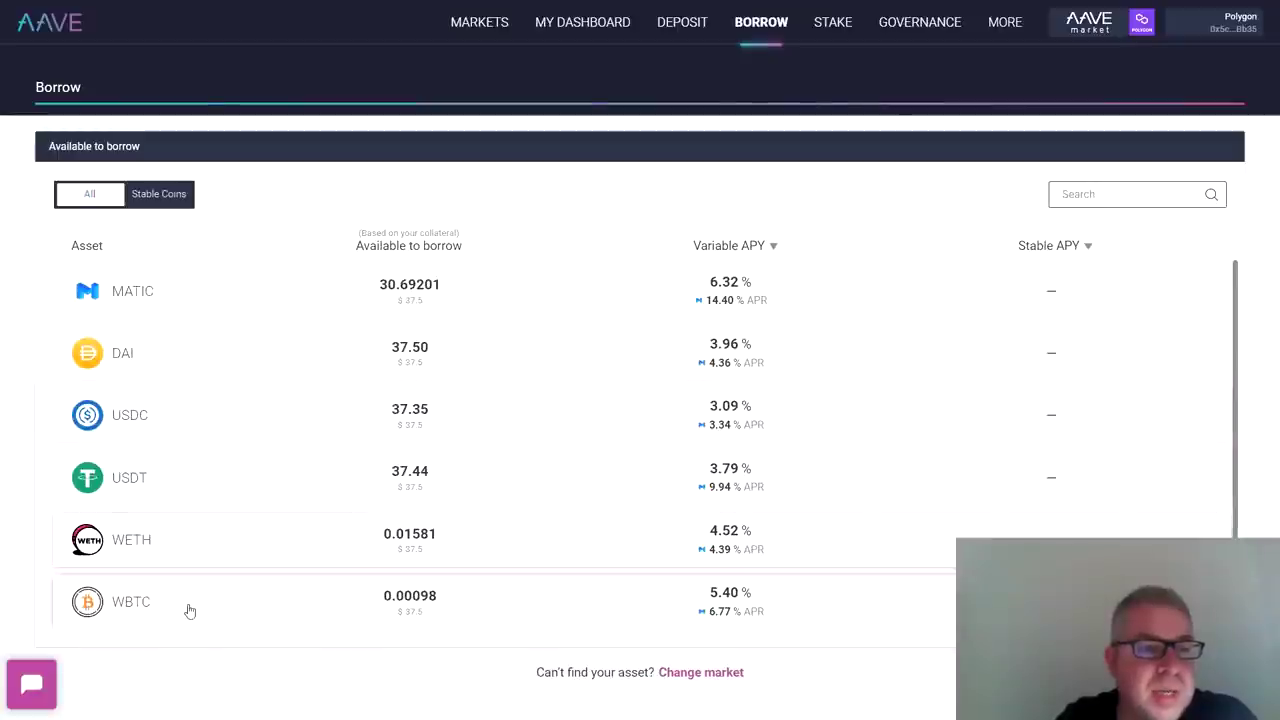
mouse_move(725, 362)
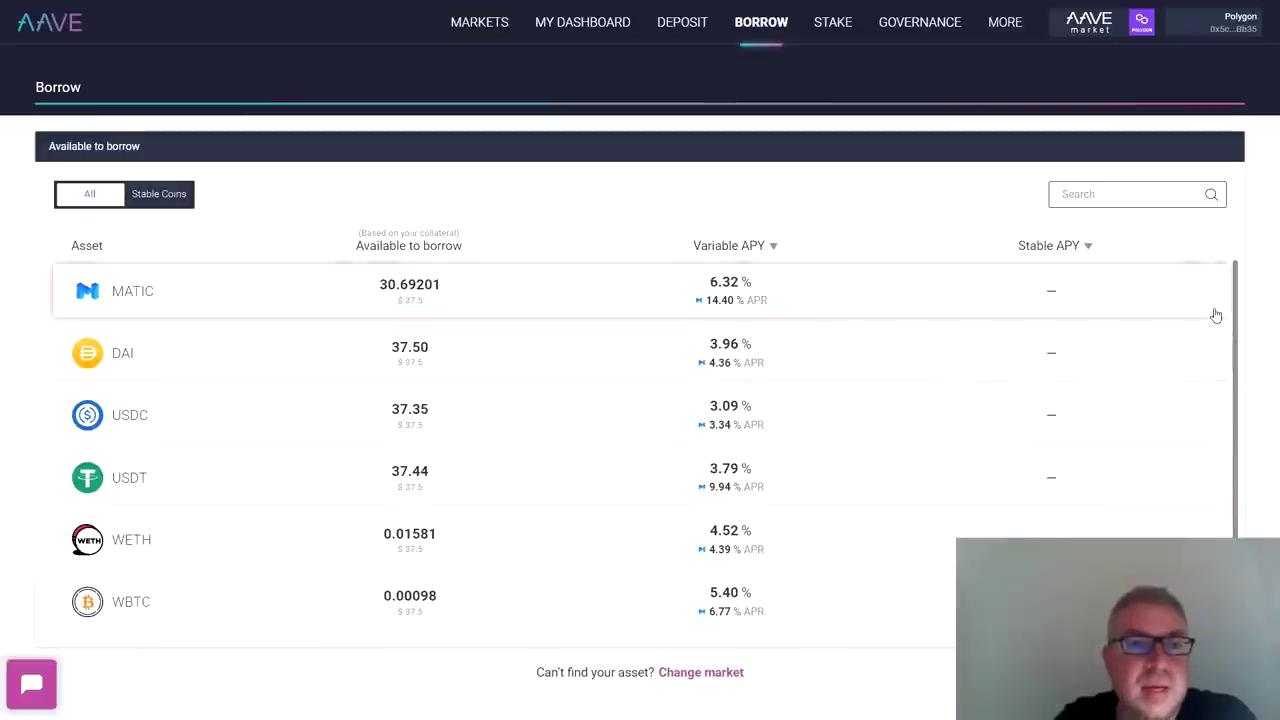
mouse_move(783, 311)
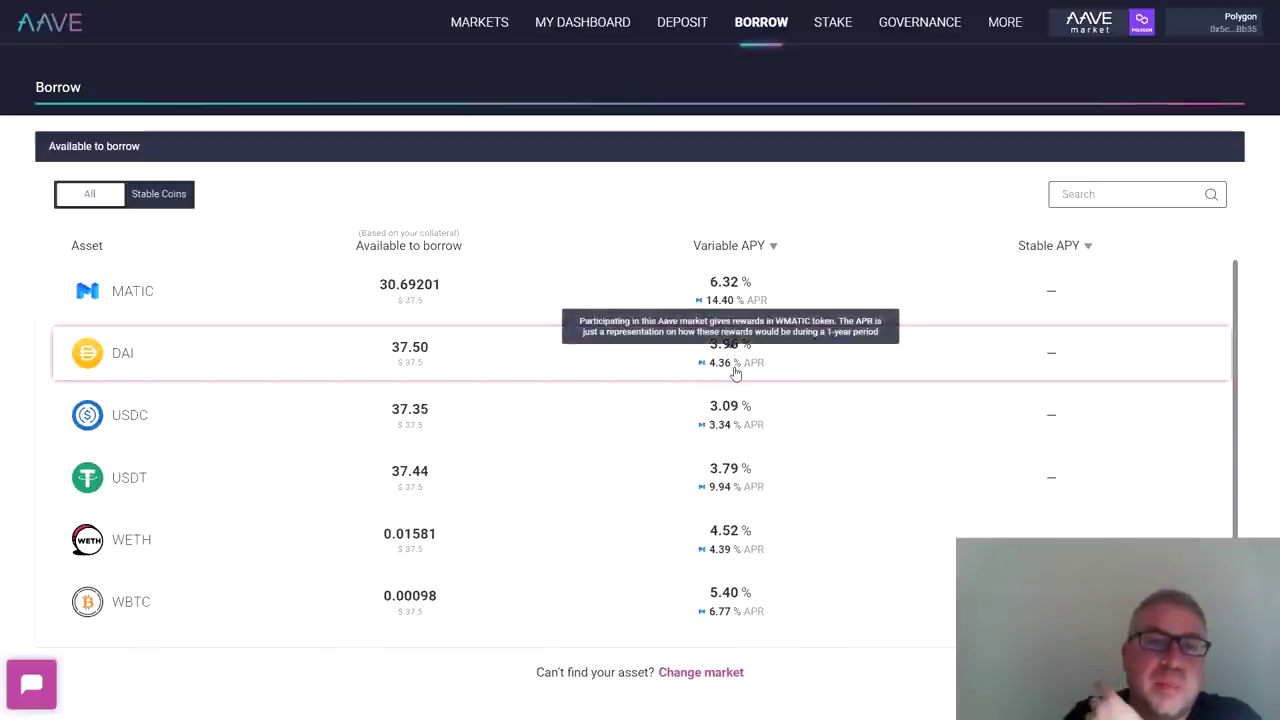
Start borrowing DAI and fill in the maximum available amount of about 37.5 DAI
click(816, 360)
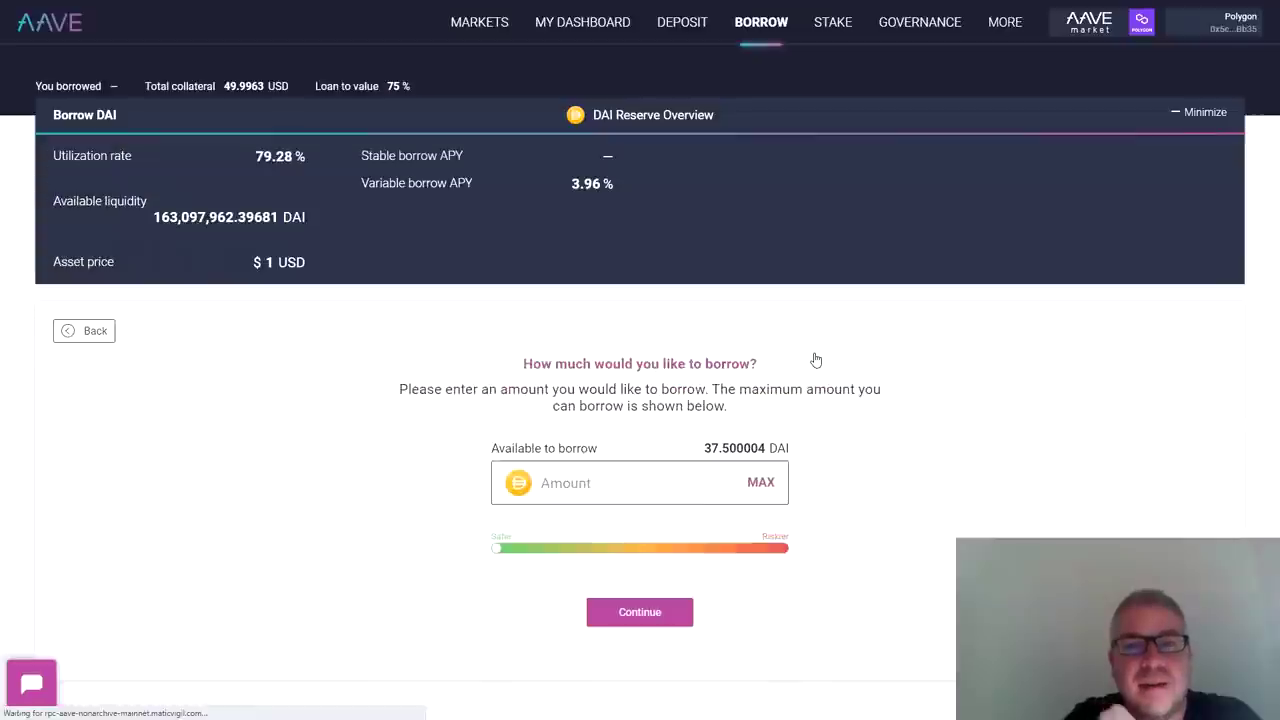
double_click(678, 389)
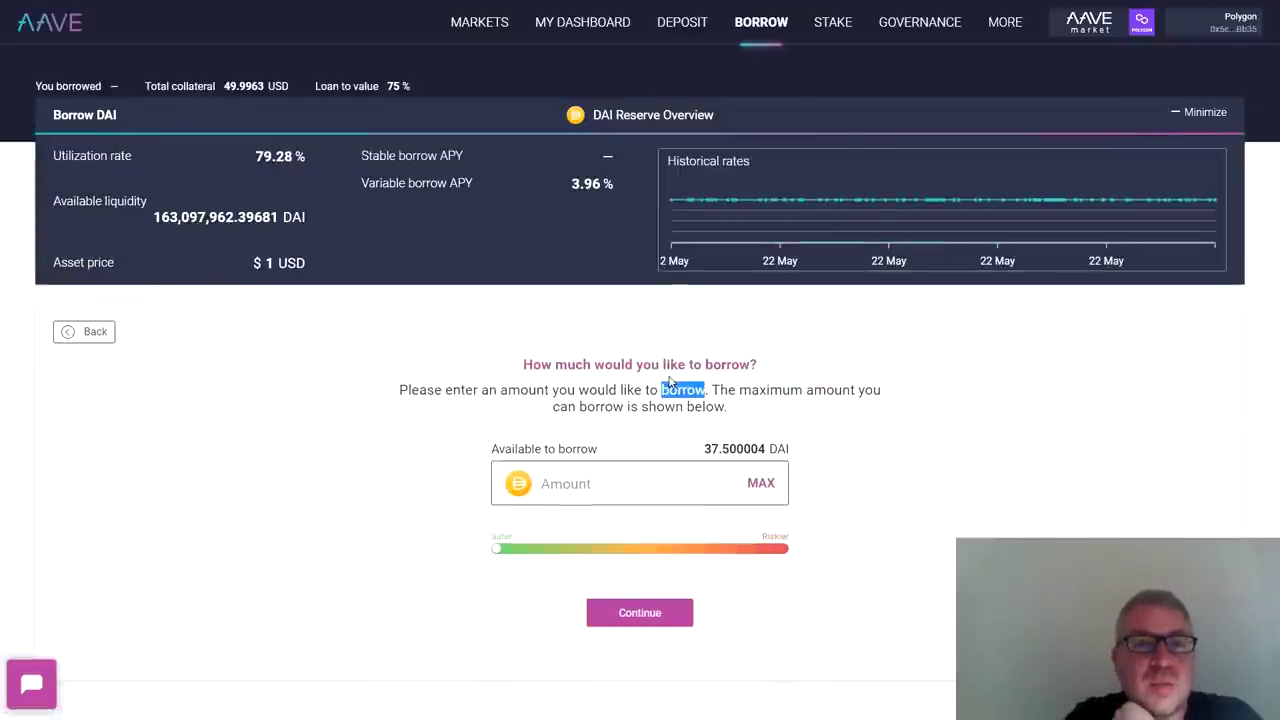
triple_click(580, 395)
click(760, 484)
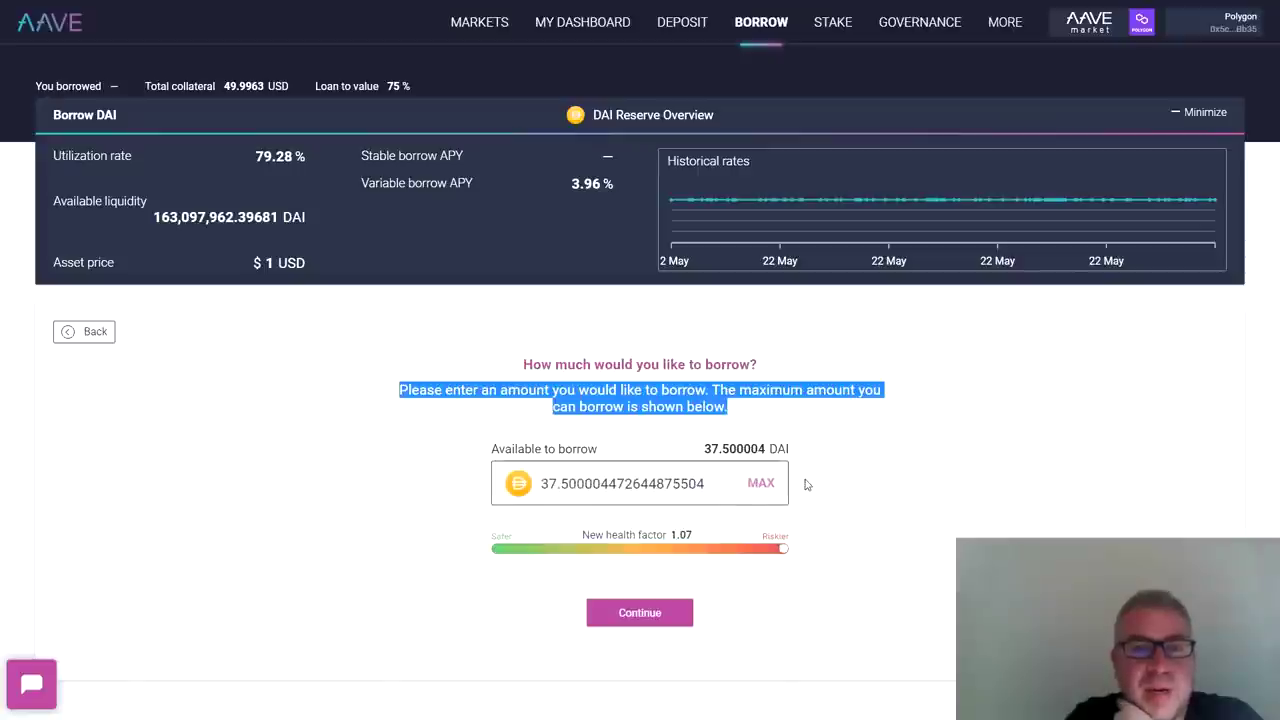
Lower the borrowing risk on the health factor slider to about the midpoint and set the loan amount to 20 DAI
click(781, 547)
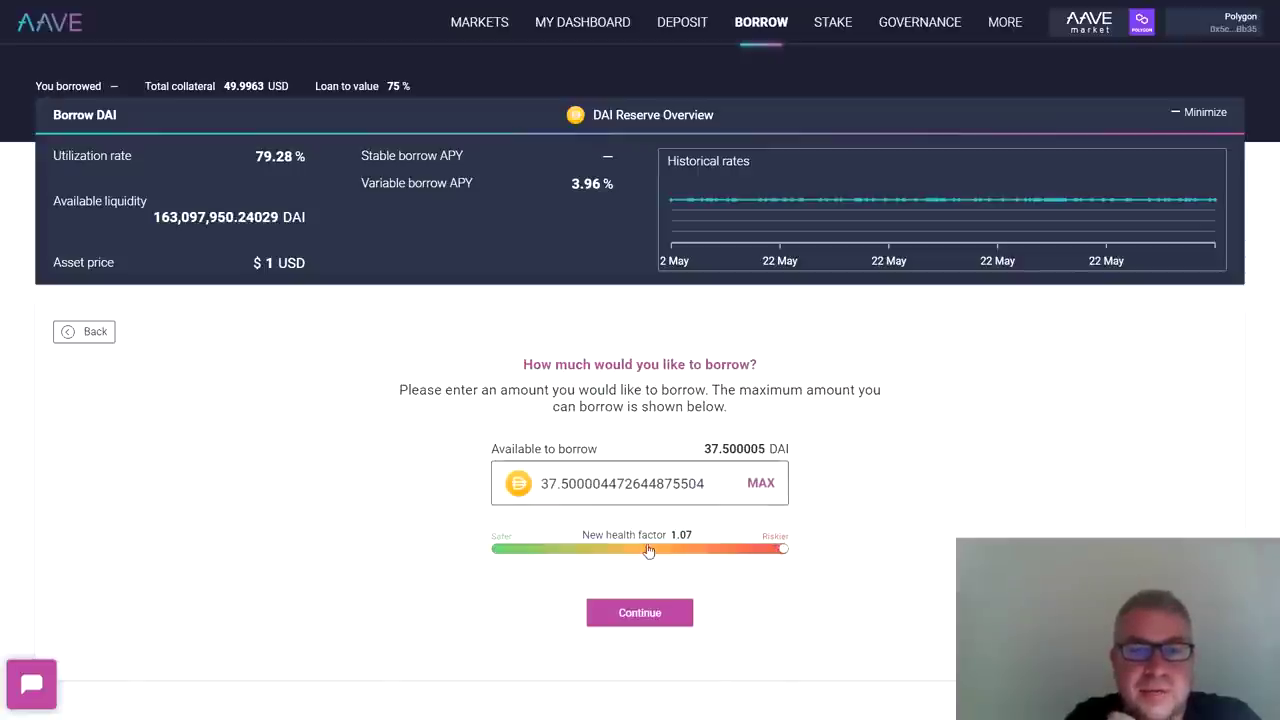
mouse_move(648, 551)
mouse_down()
mouse_move(588, 551)
mouse_move(651, 558)
mouse_up()
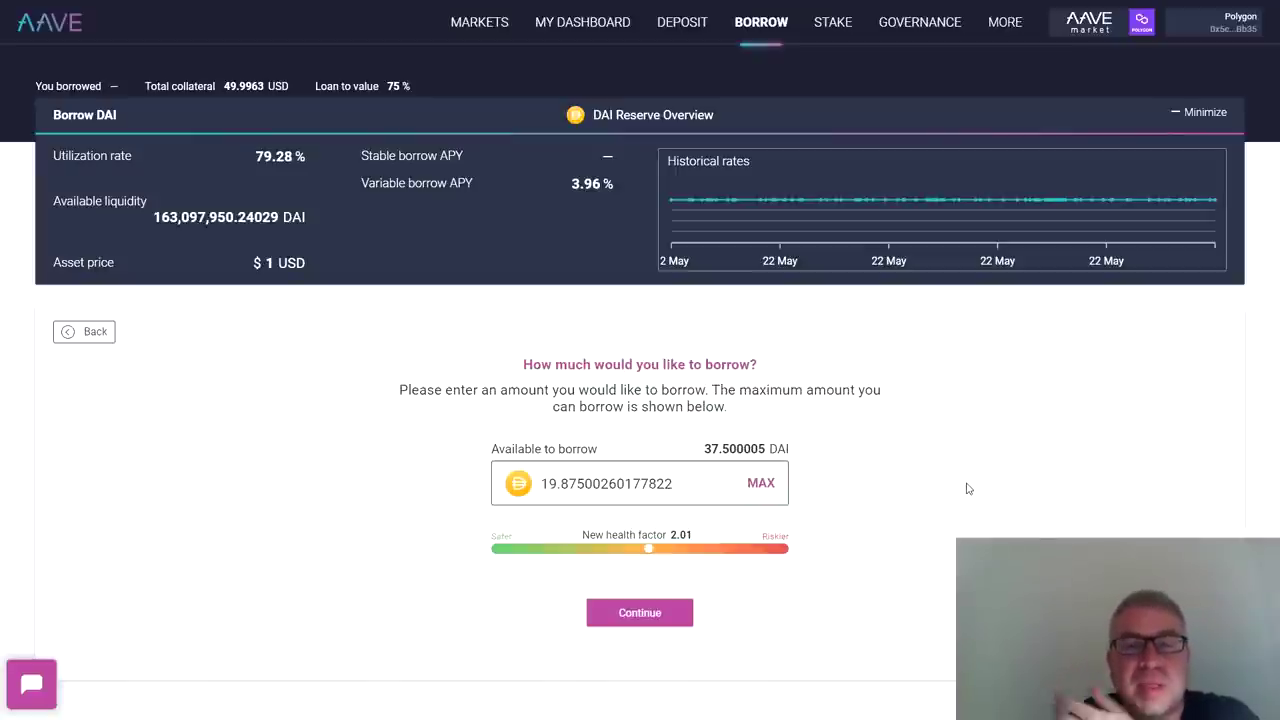
double_click(567, 484)
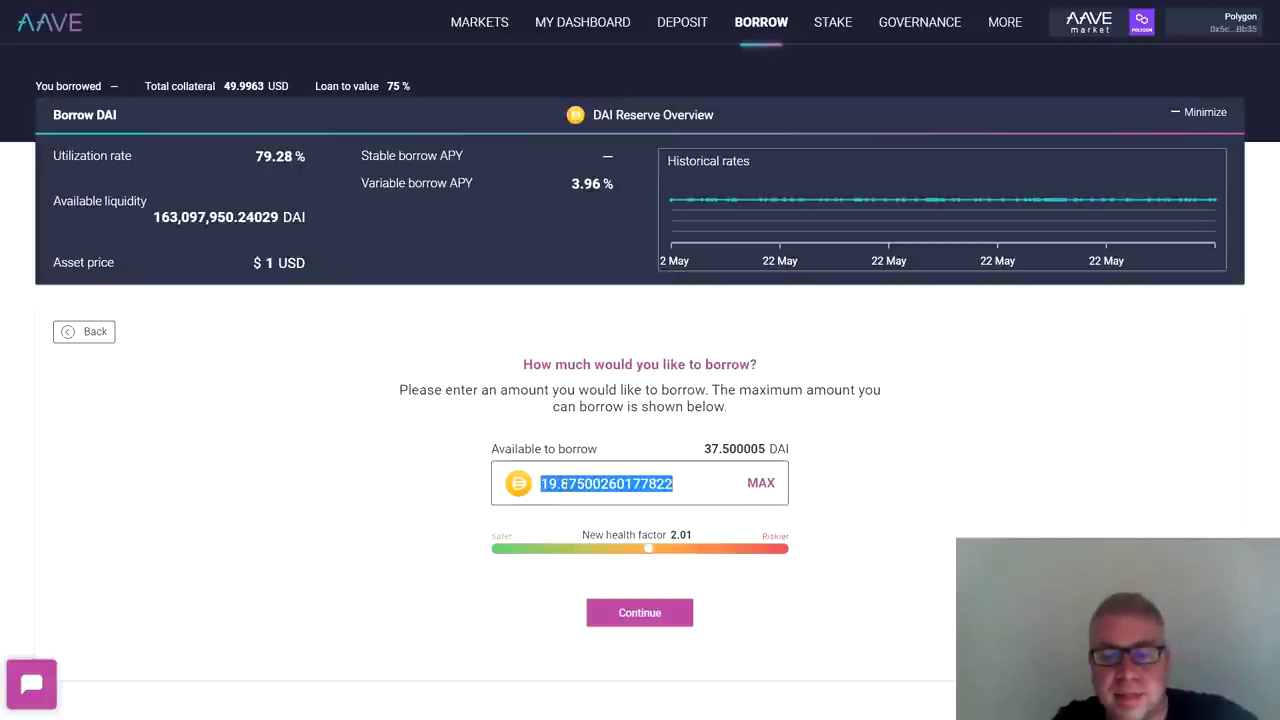
text(20)
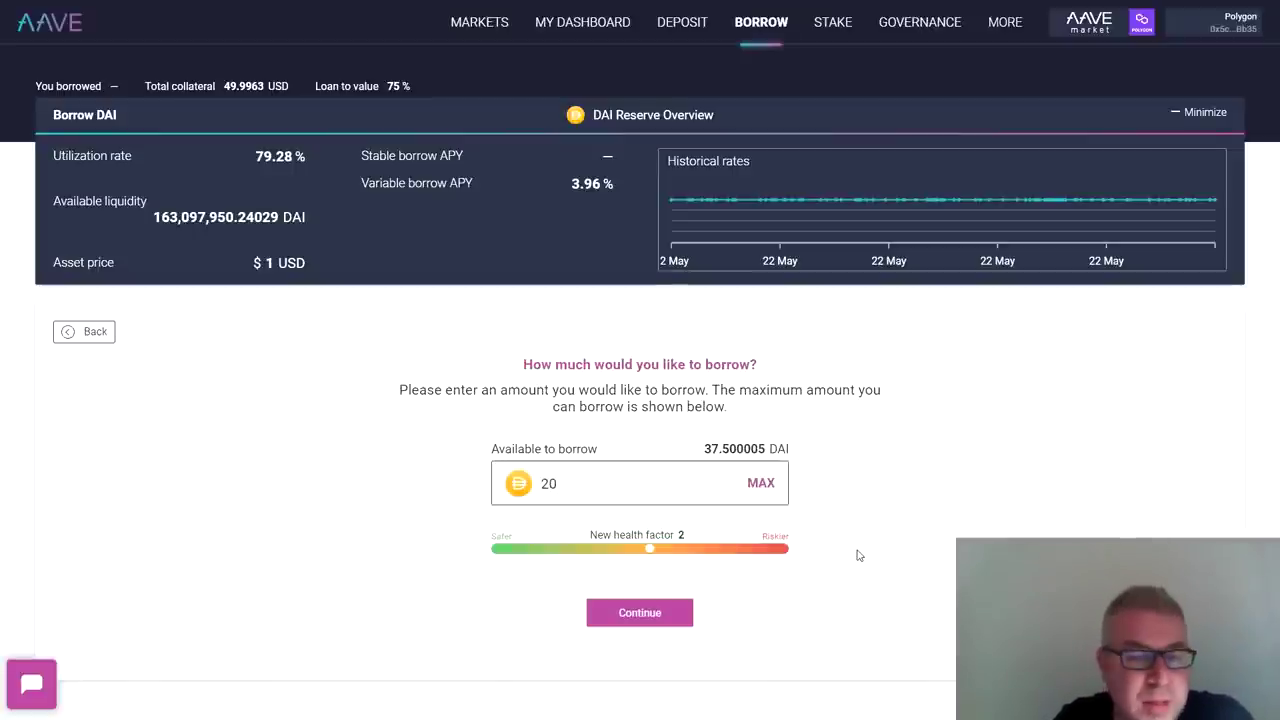
Choose the variable APY as the loan's interest rate and continue to the borrow overview
click(688, 615)
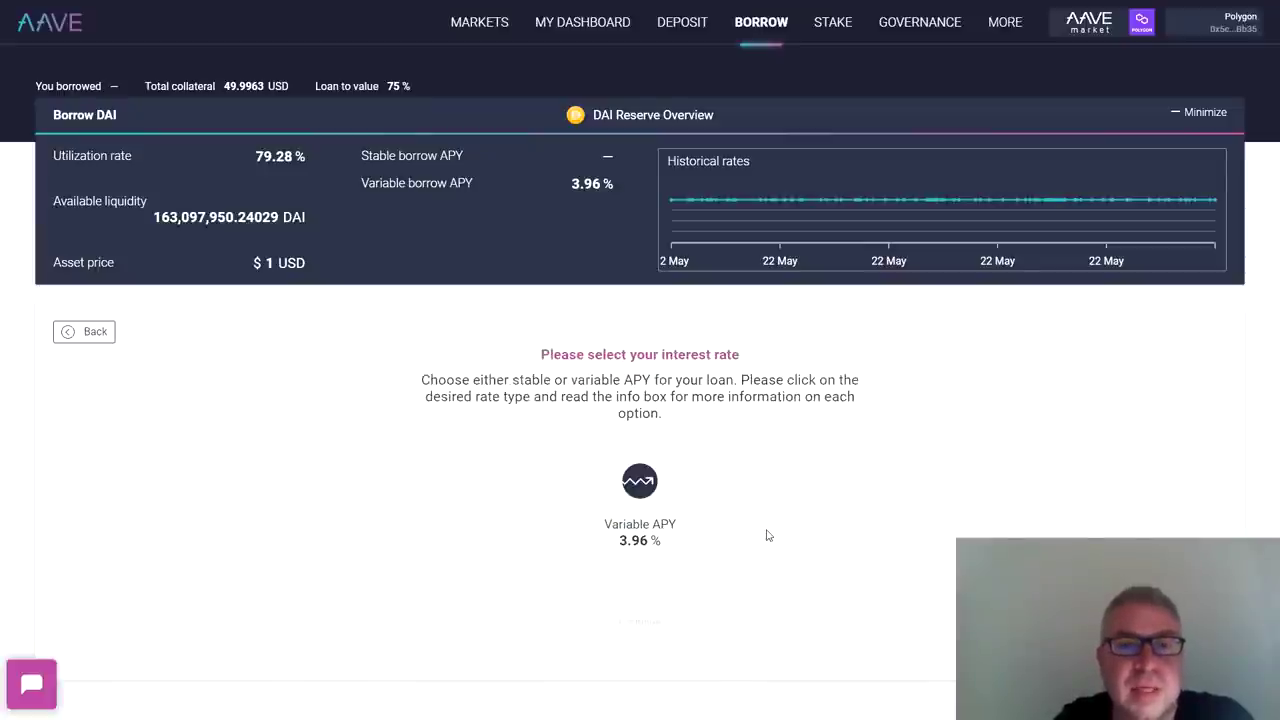
click(667, 530)
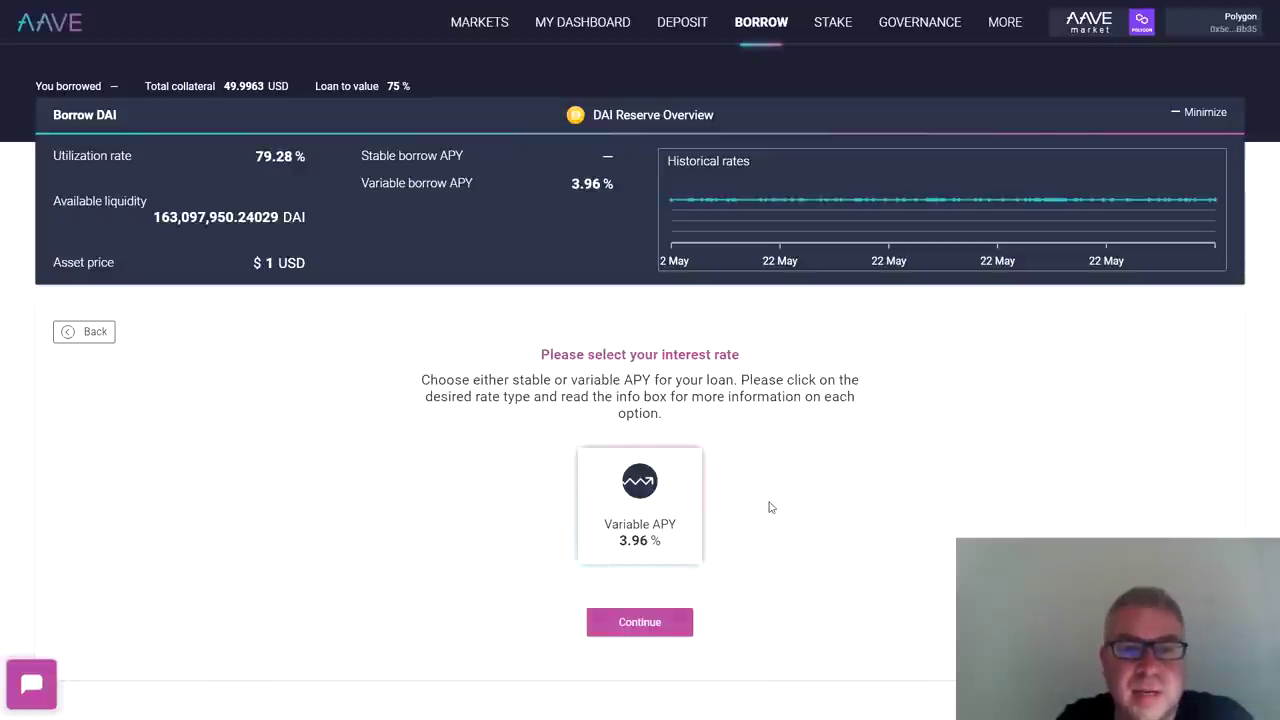
click(692, 612)
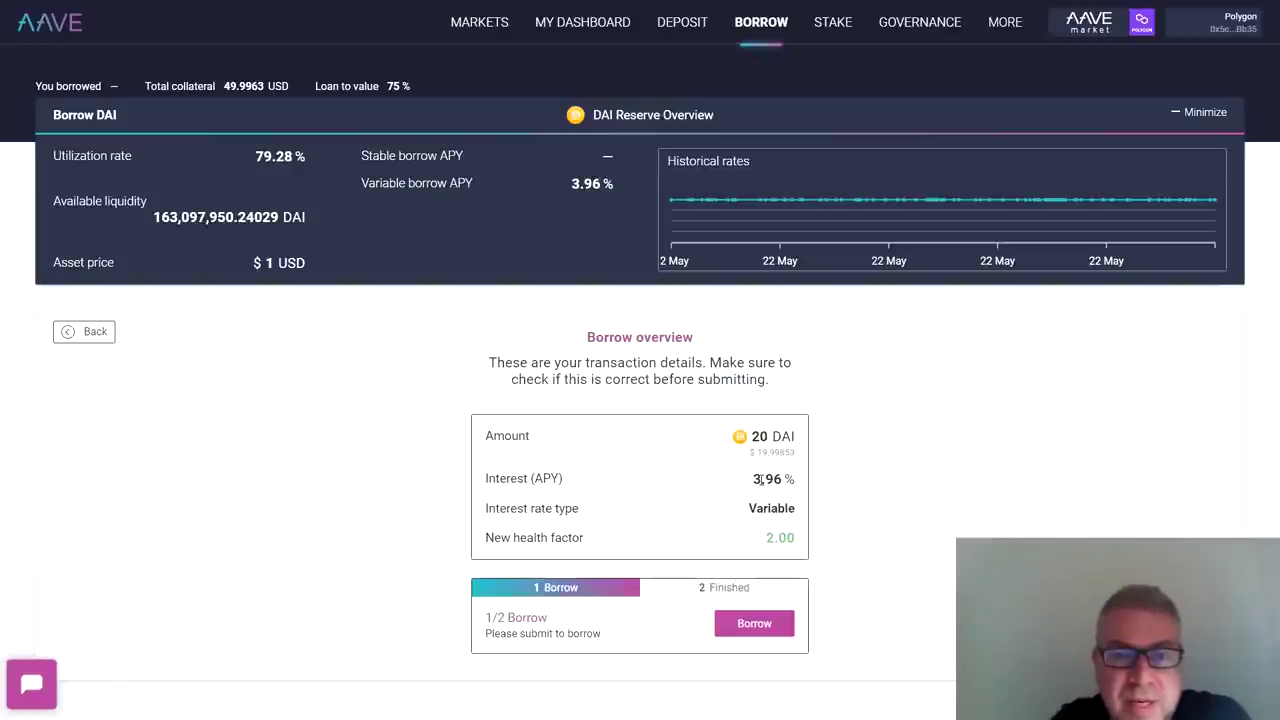
Check the new health factor in the borrow overview and submit the 20 DAI loan
double_click(772, 538)
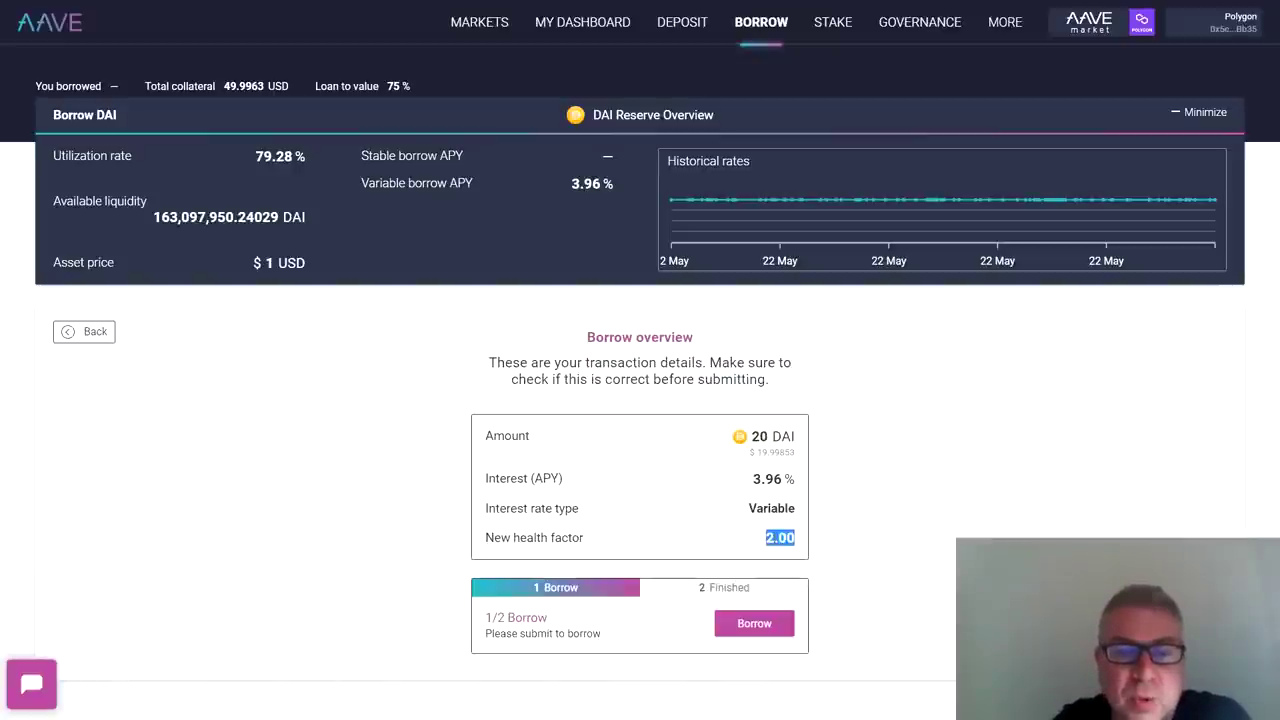
click(757, 545)
double_click(780, 538)
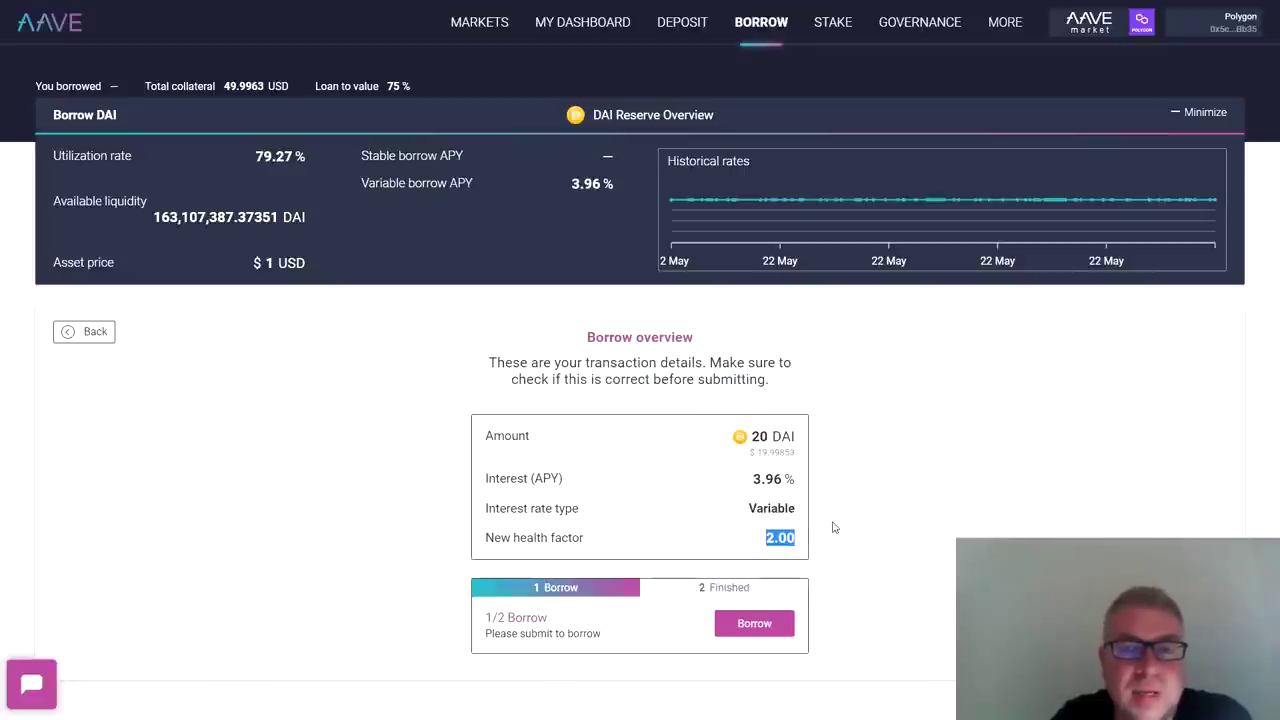
click(762, 622)
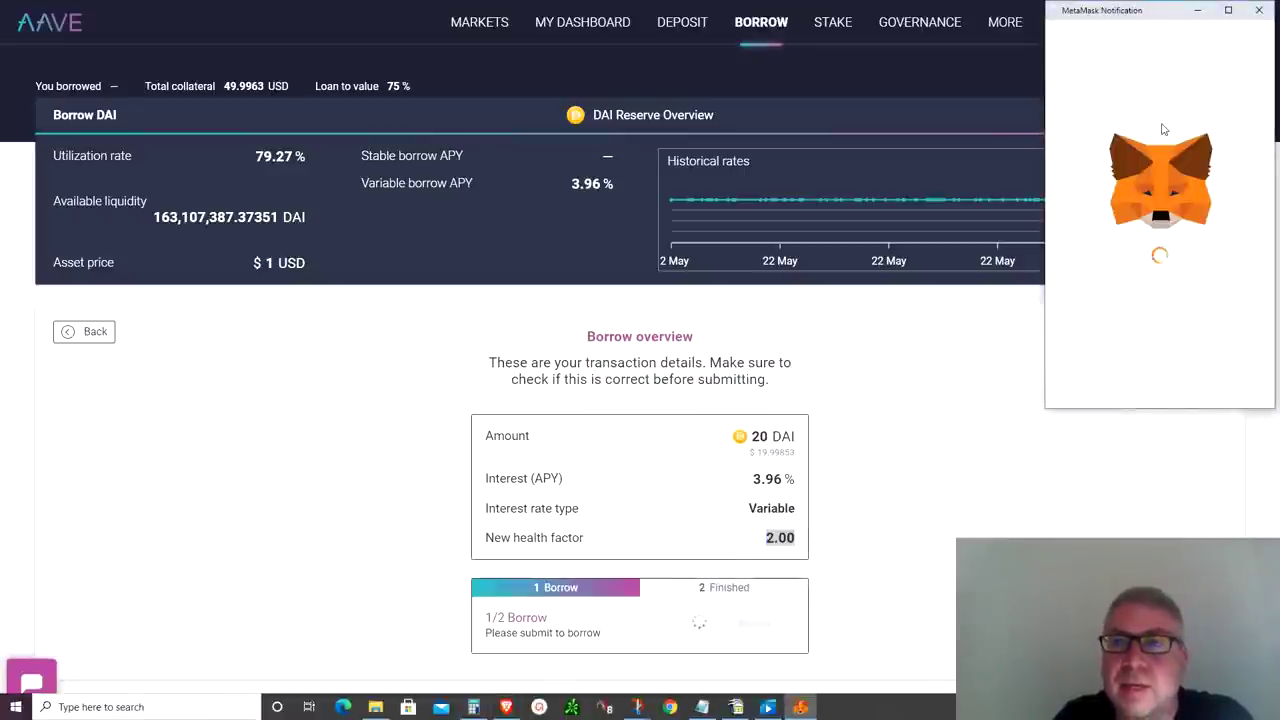
Check the gas fee of the borrow transaction in the MetaMask notification and confirm the transaction
drag(1133, 14, 899, 209)
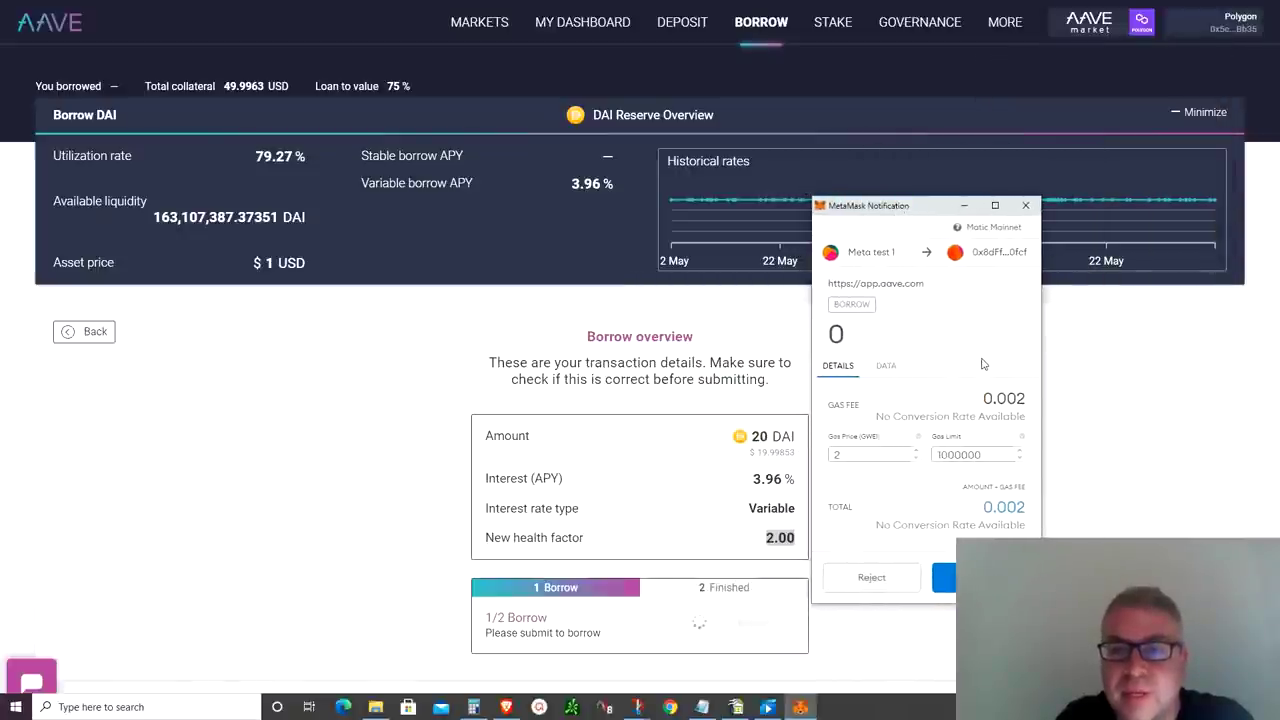
drag(985, 398, 1026, 398)
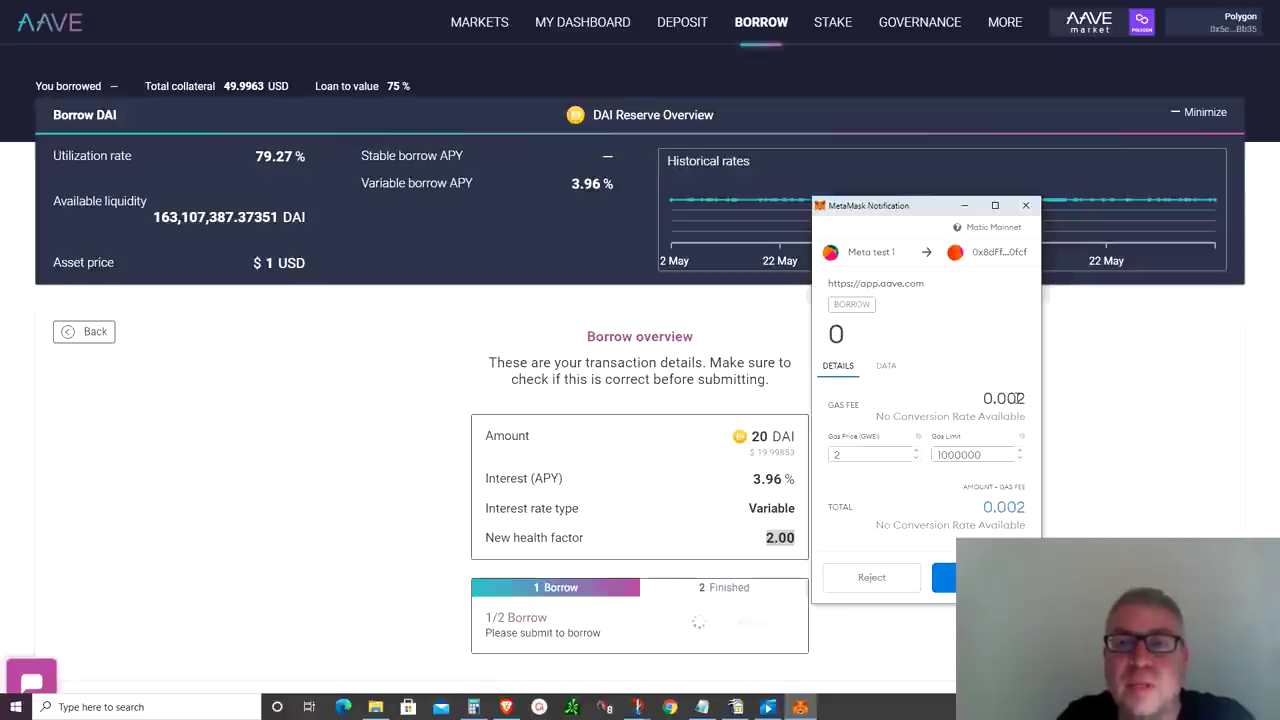
drag(1017, 398, 1026, 398)
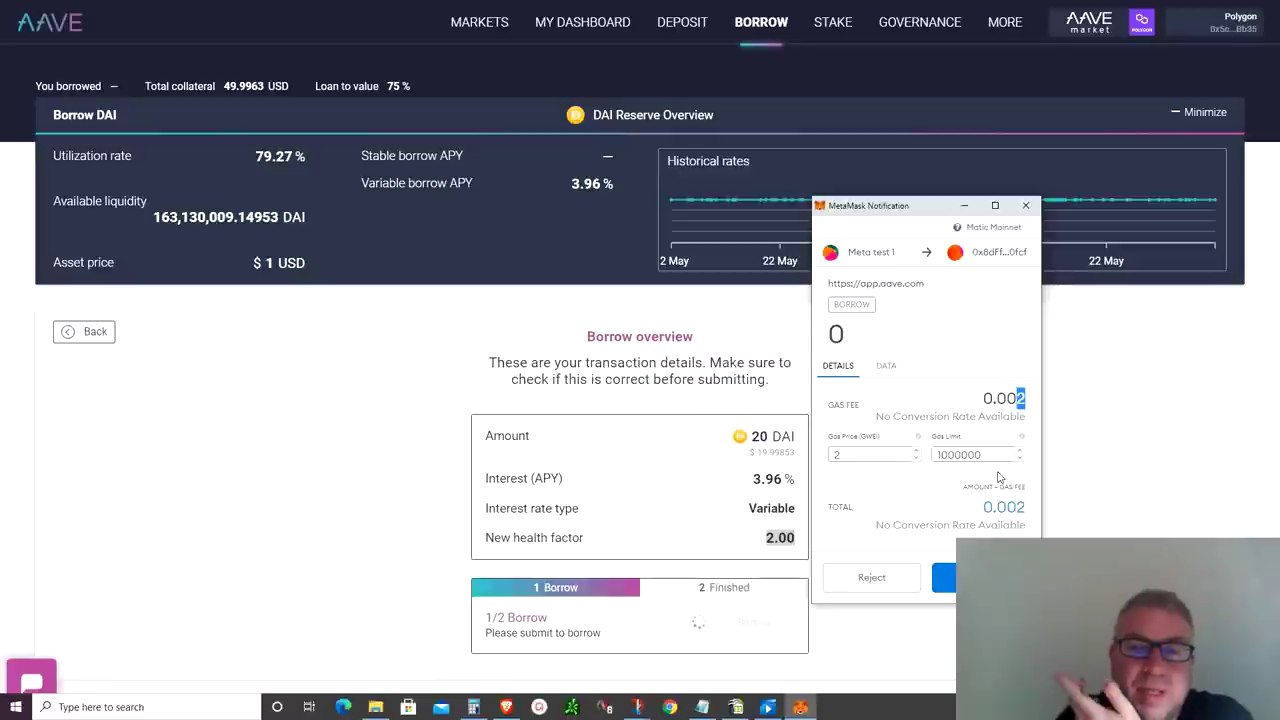
click(944, 577)
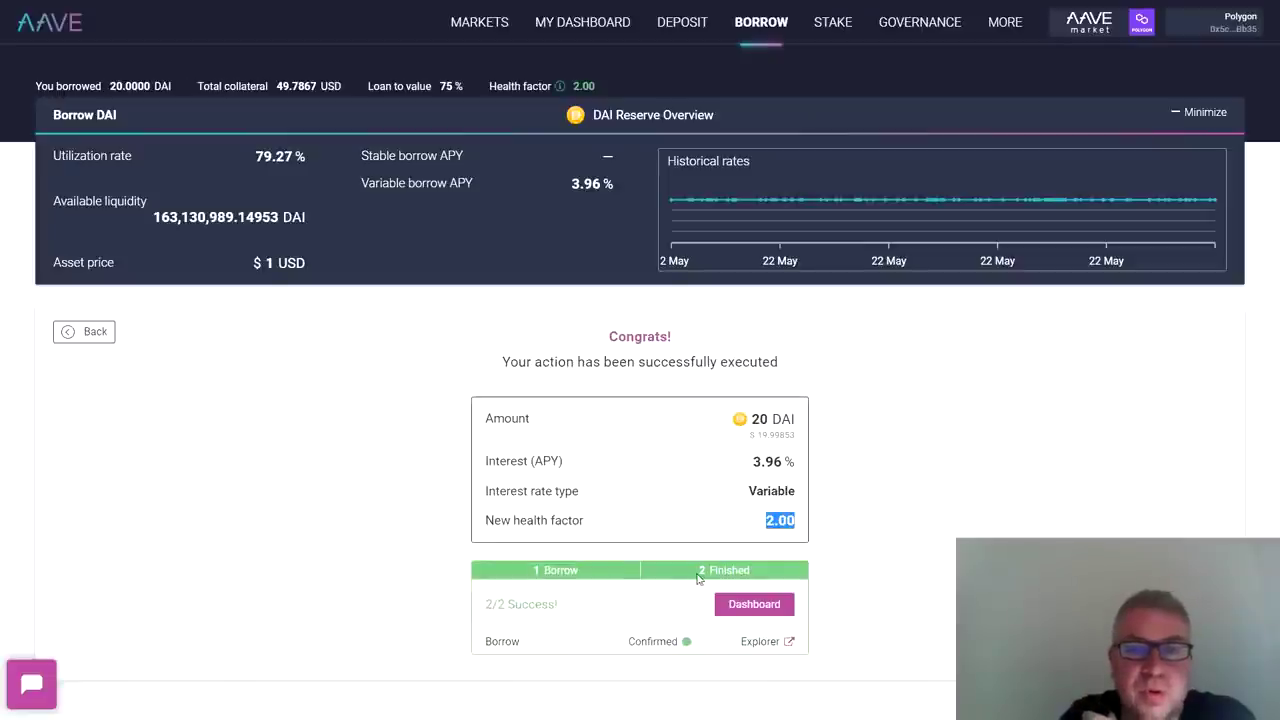
Open the Aave dashboard and compare the balances, APYs and reward APRs of the DAI deposit and the DAI loan
click(738, 601)
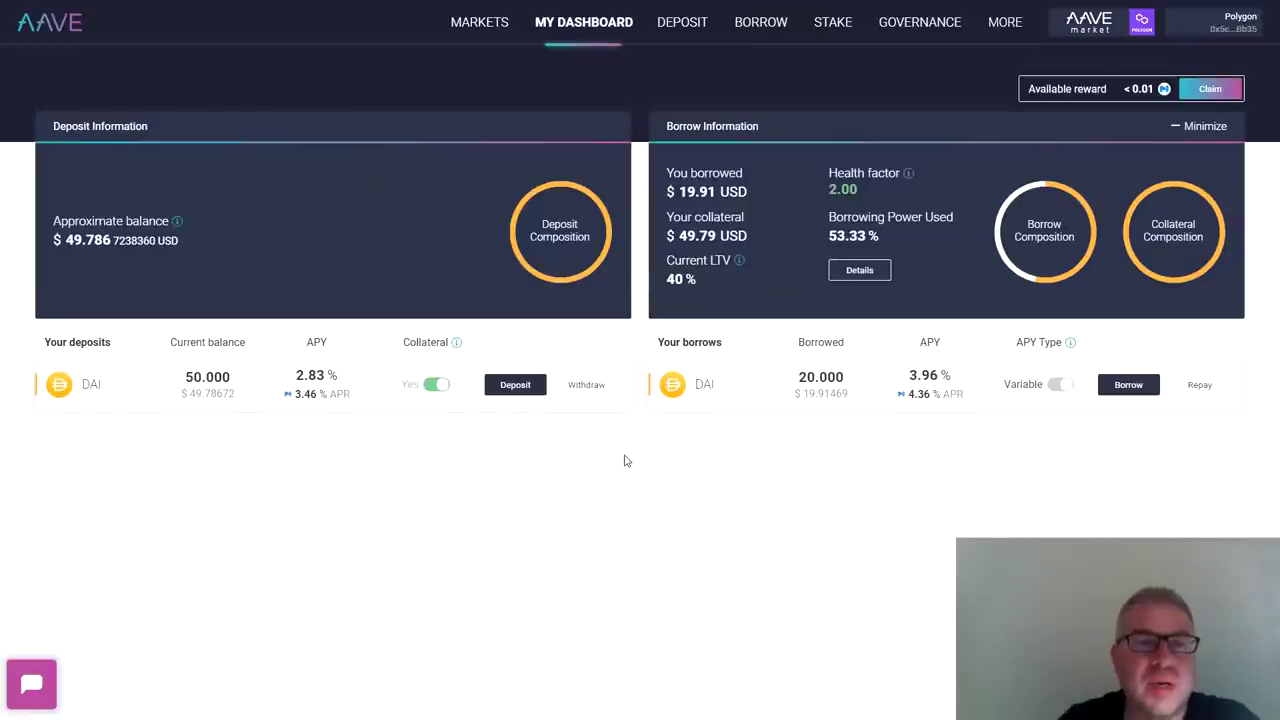
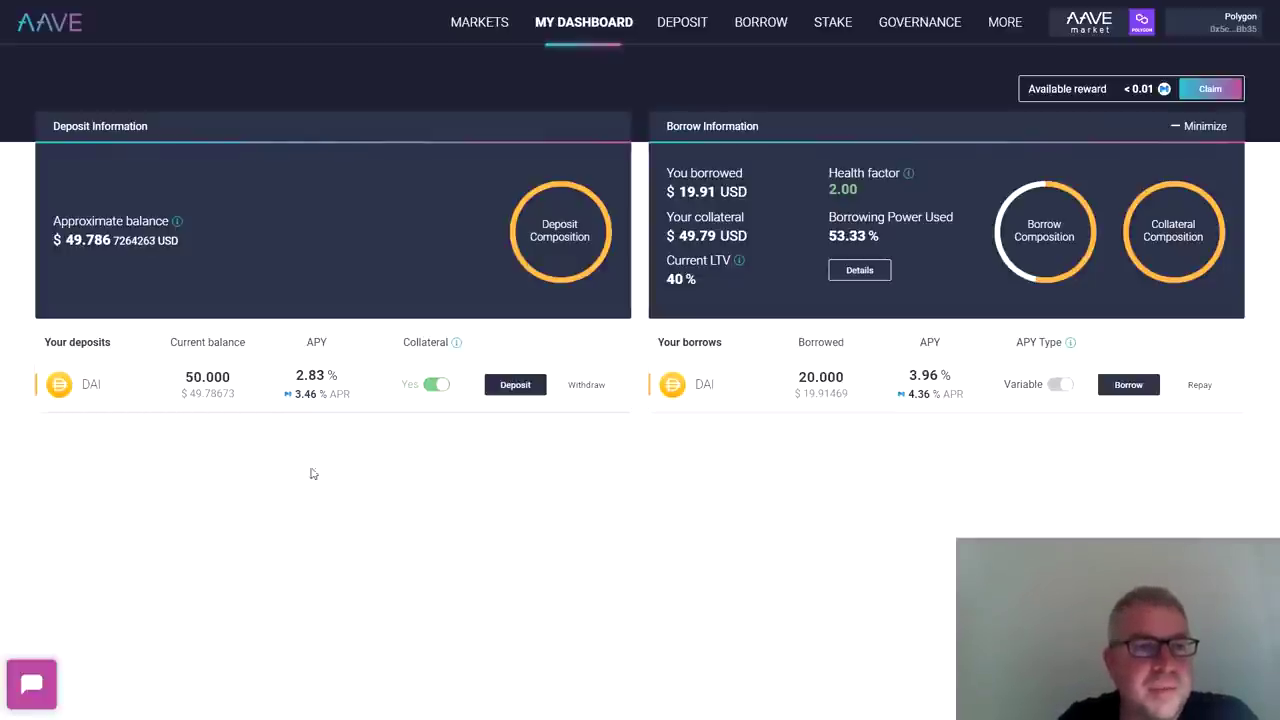
double_click(207, 377)
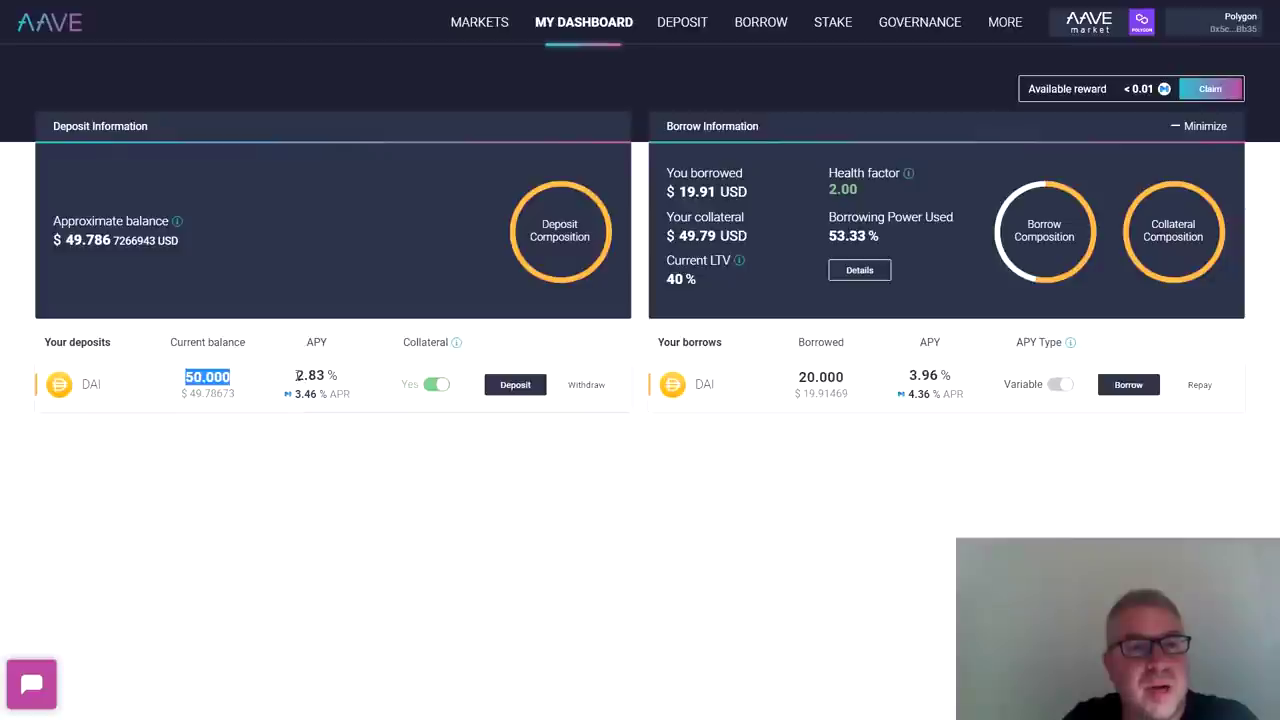
drag(296, 376, 326, 378)
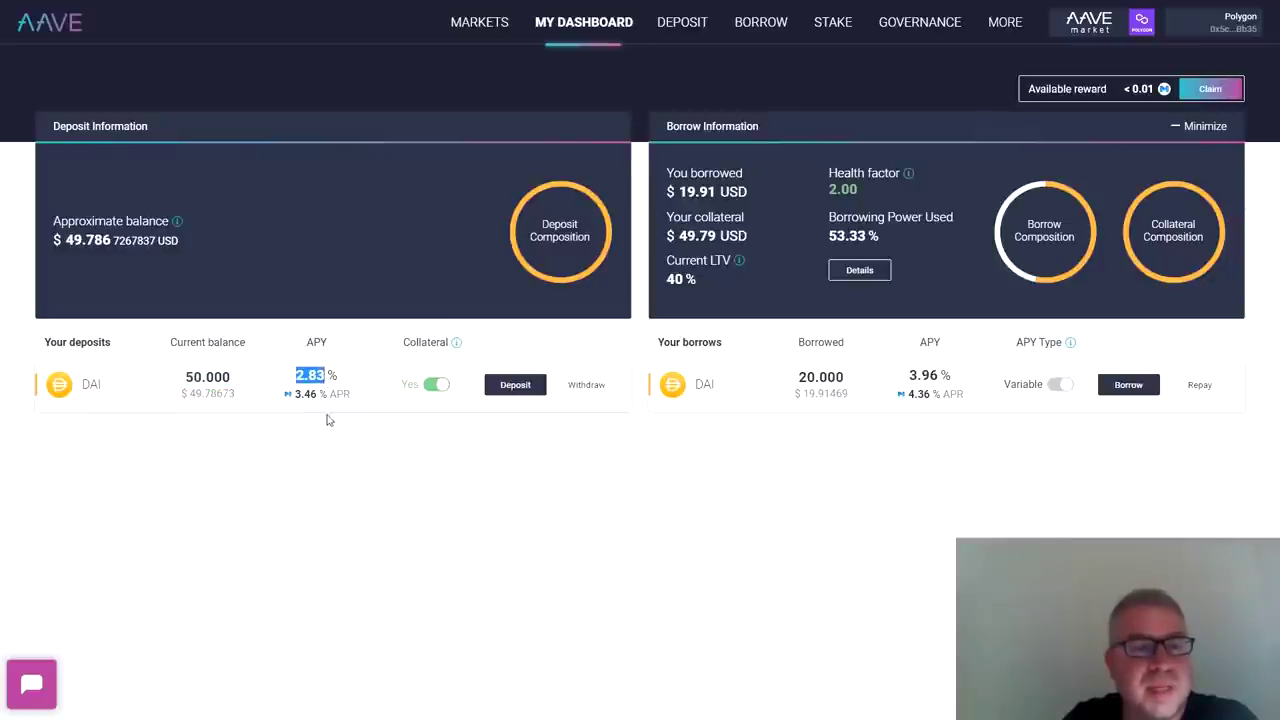
mouse_move(300, 403)
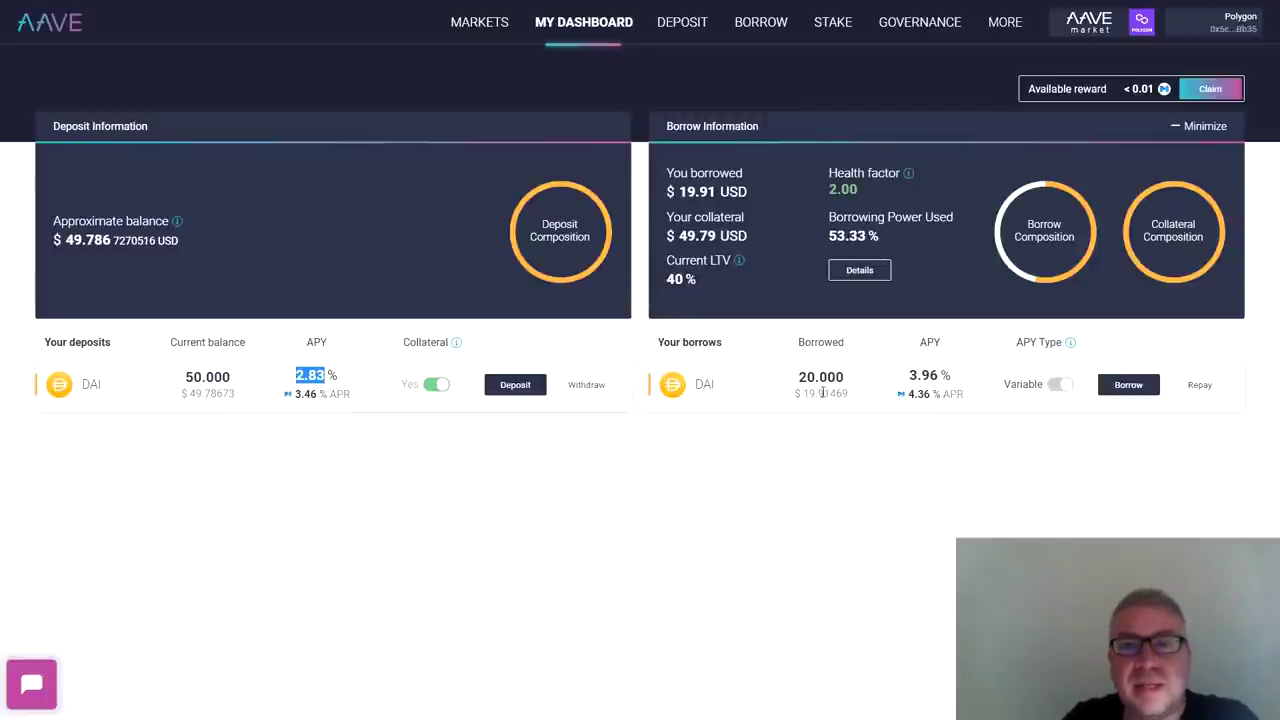
drag(800, 385, 845, 380)
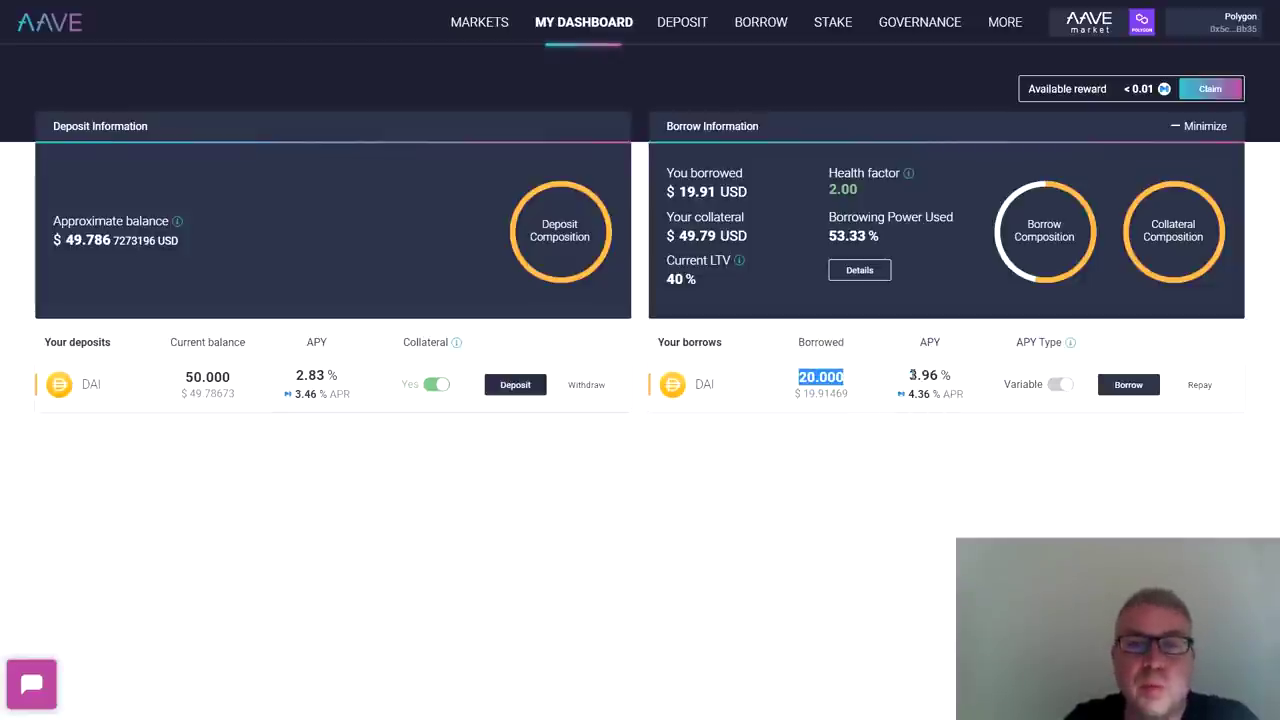
drag(910, 376, 946, 375)
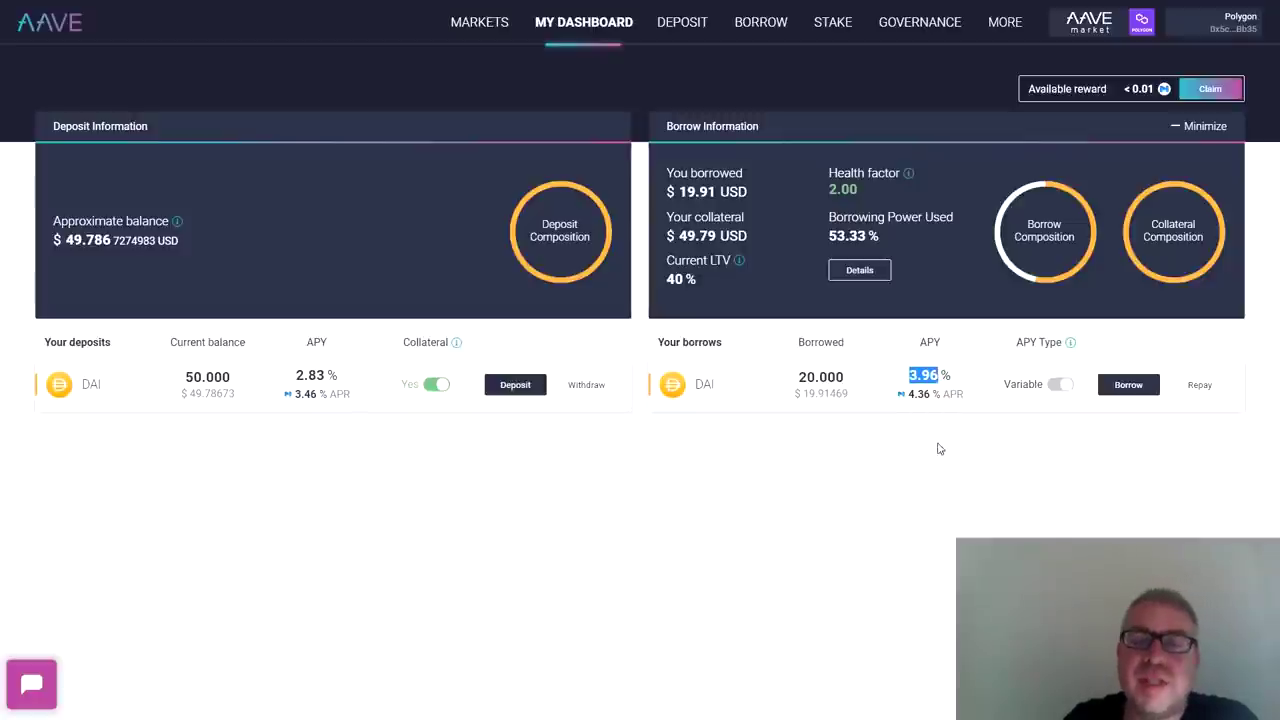
mouse_move(909, 400)
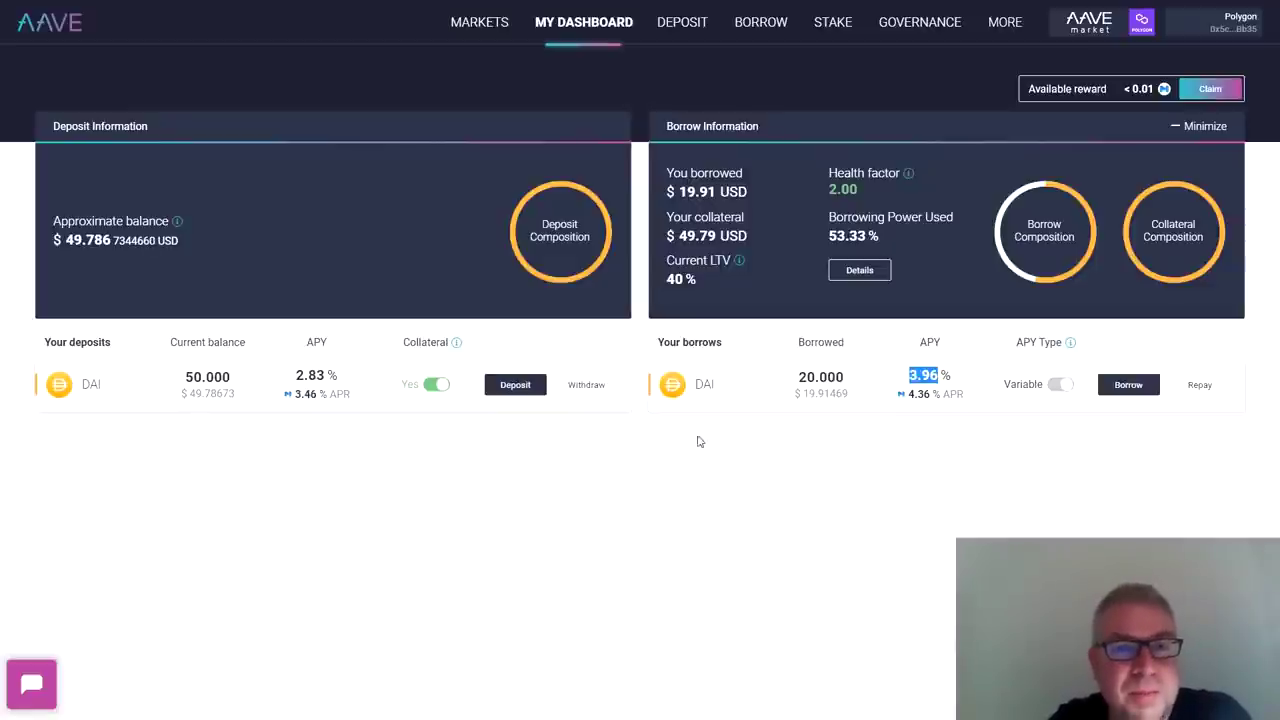
double_click(821, 377)
mouse_move(208, 378)
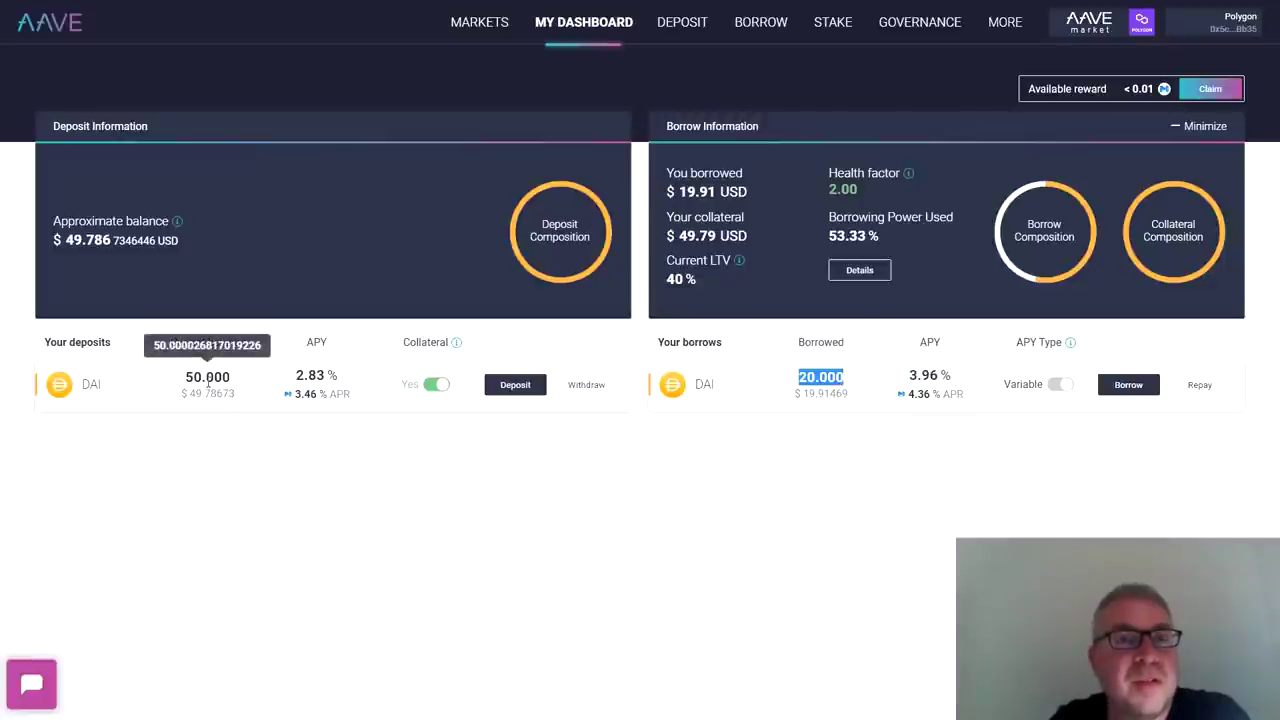
mouse_move(772, 395)
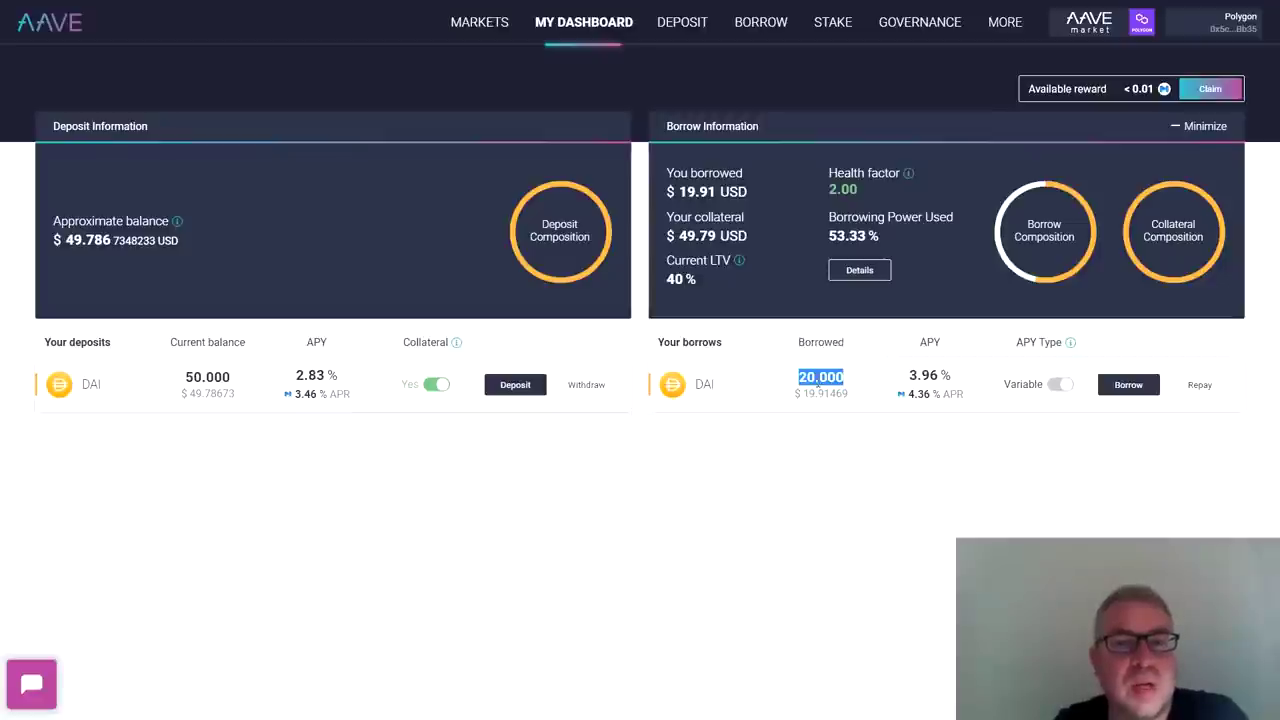
Start another DAI deposit with the maximum available 20 DAI and continue to the deposit overview
click(510, 388)
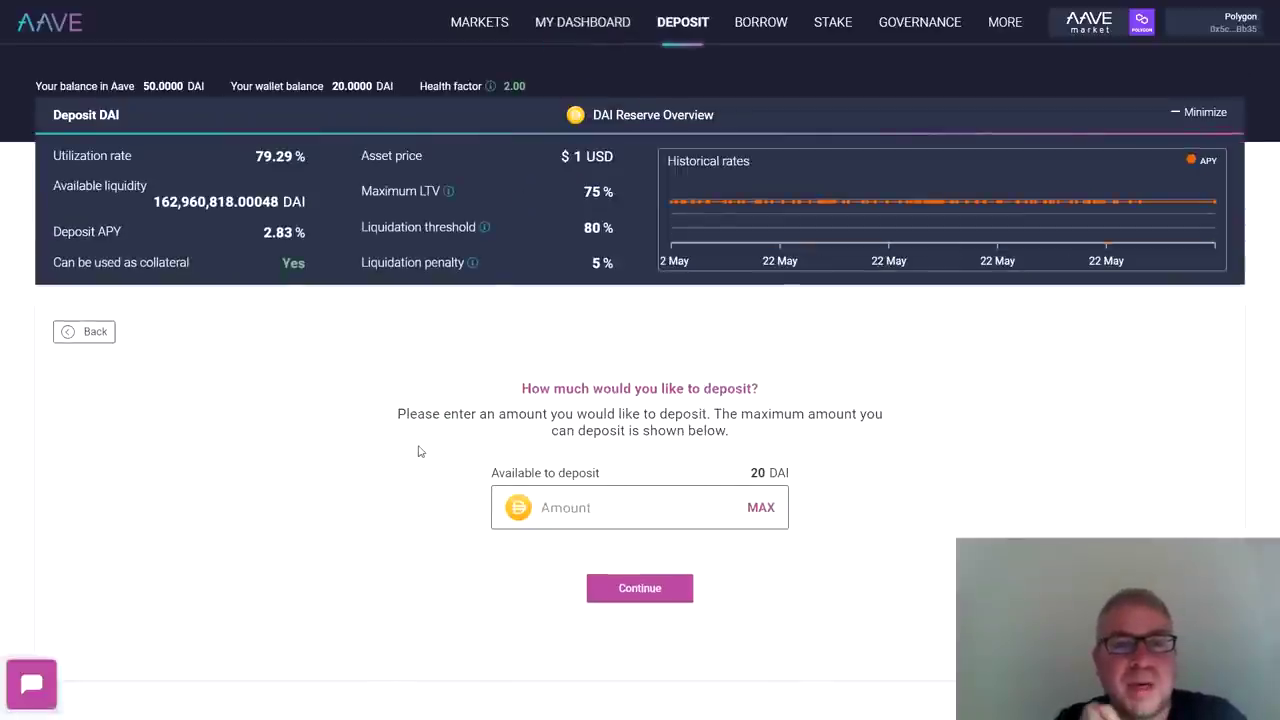
drag(491, 473, 600, 473)
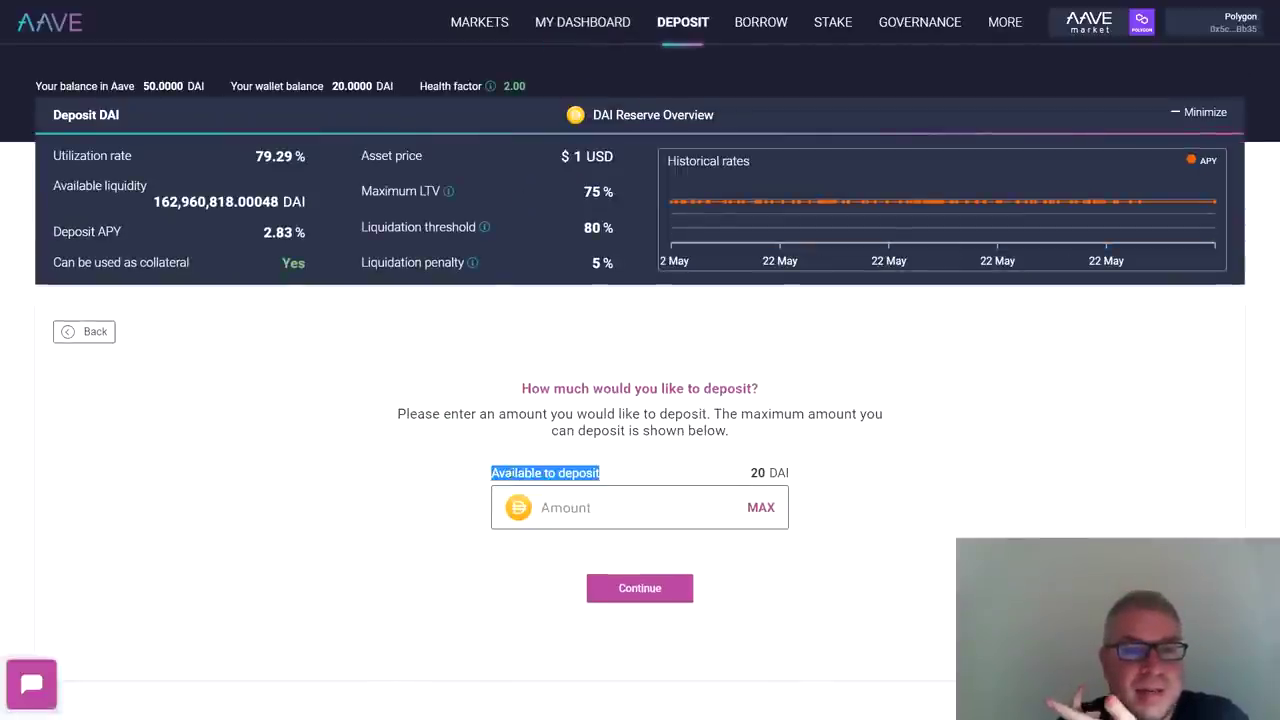
triple_click(771, 475)
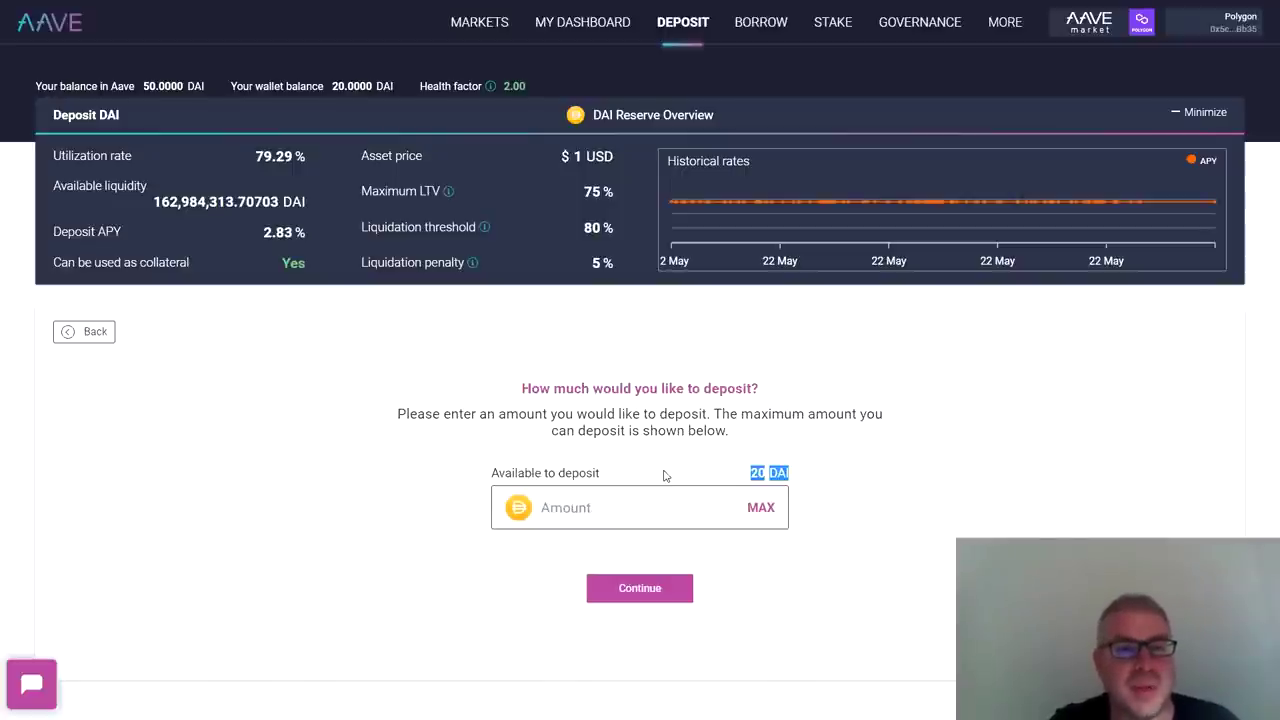
click(767, 511)
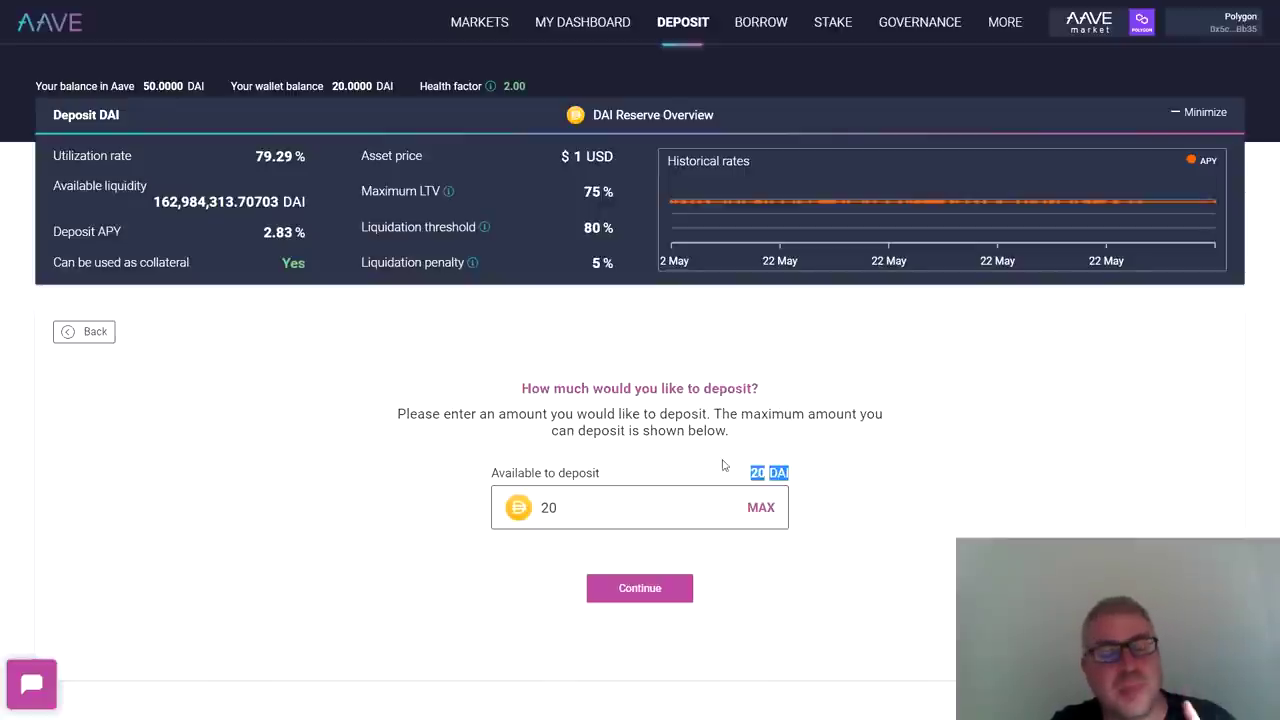
click(668, 586)
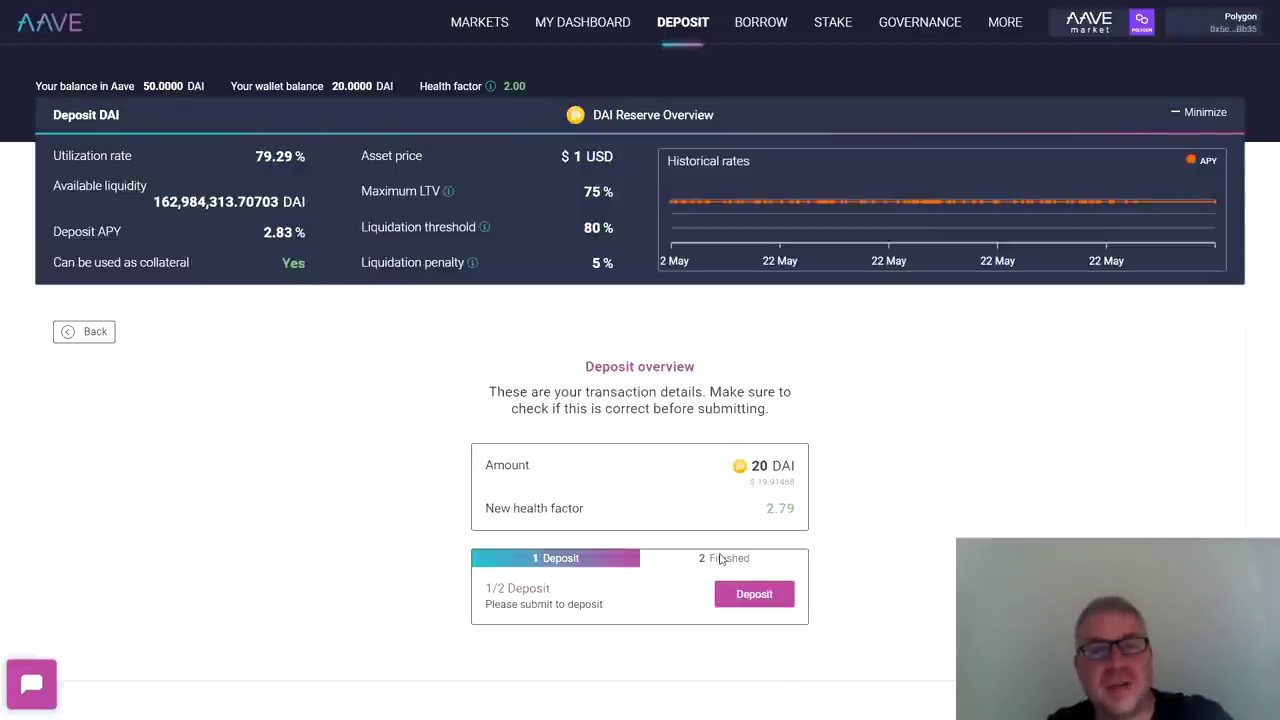
Check the new health factor, submit the 20 DAI deposit and confirm its transaction in MetaMask
drag(765, 510, 795, 509)
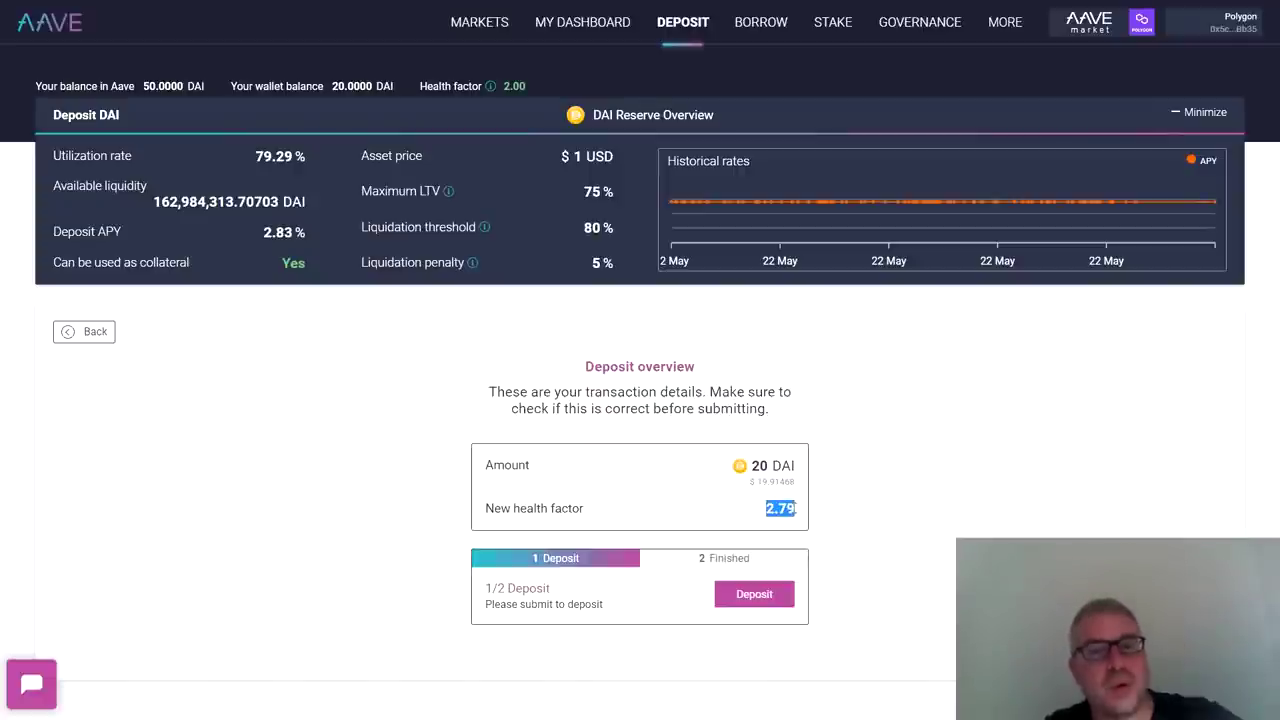
click(779, 598)
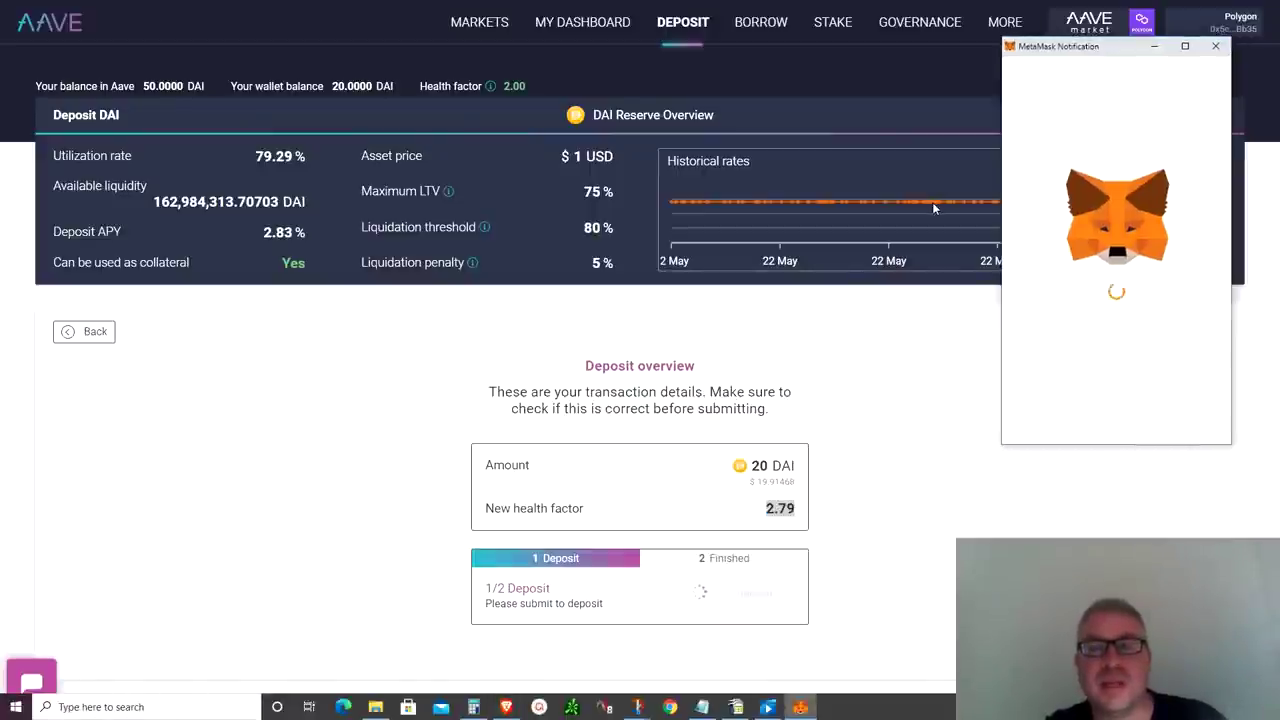
drag(1100, 50, 925, 204)
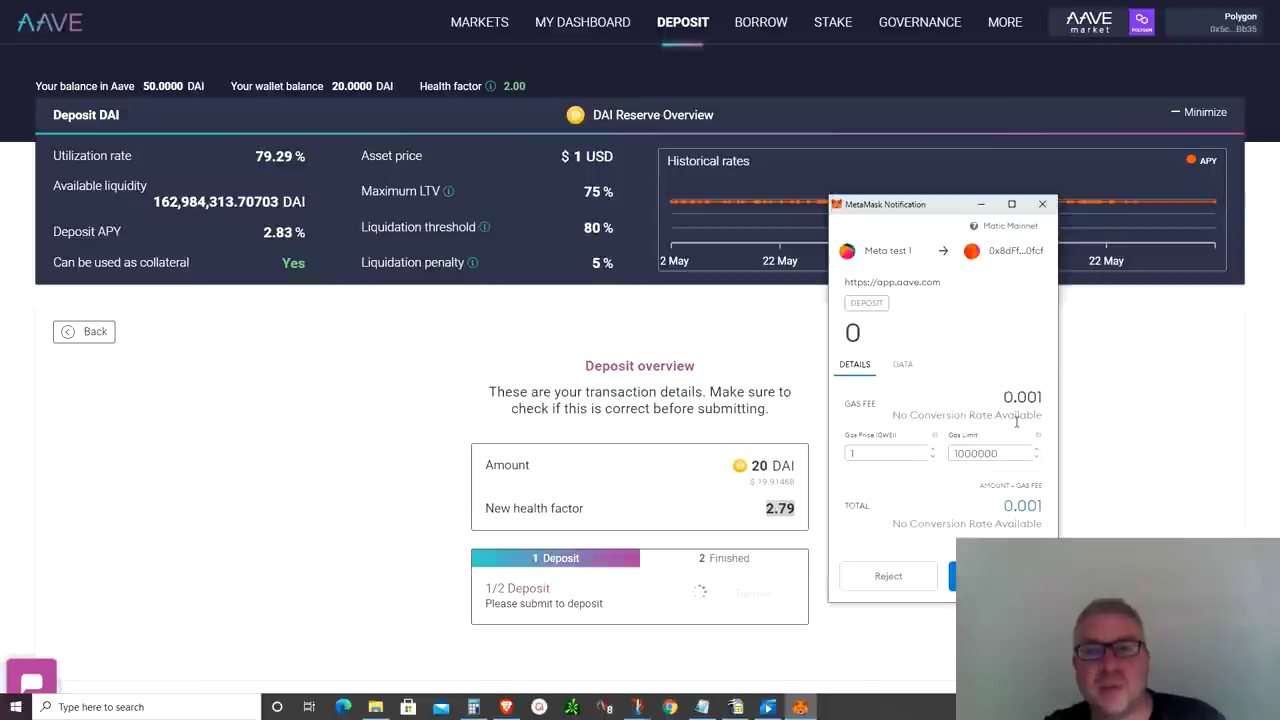
click(1000, 576)
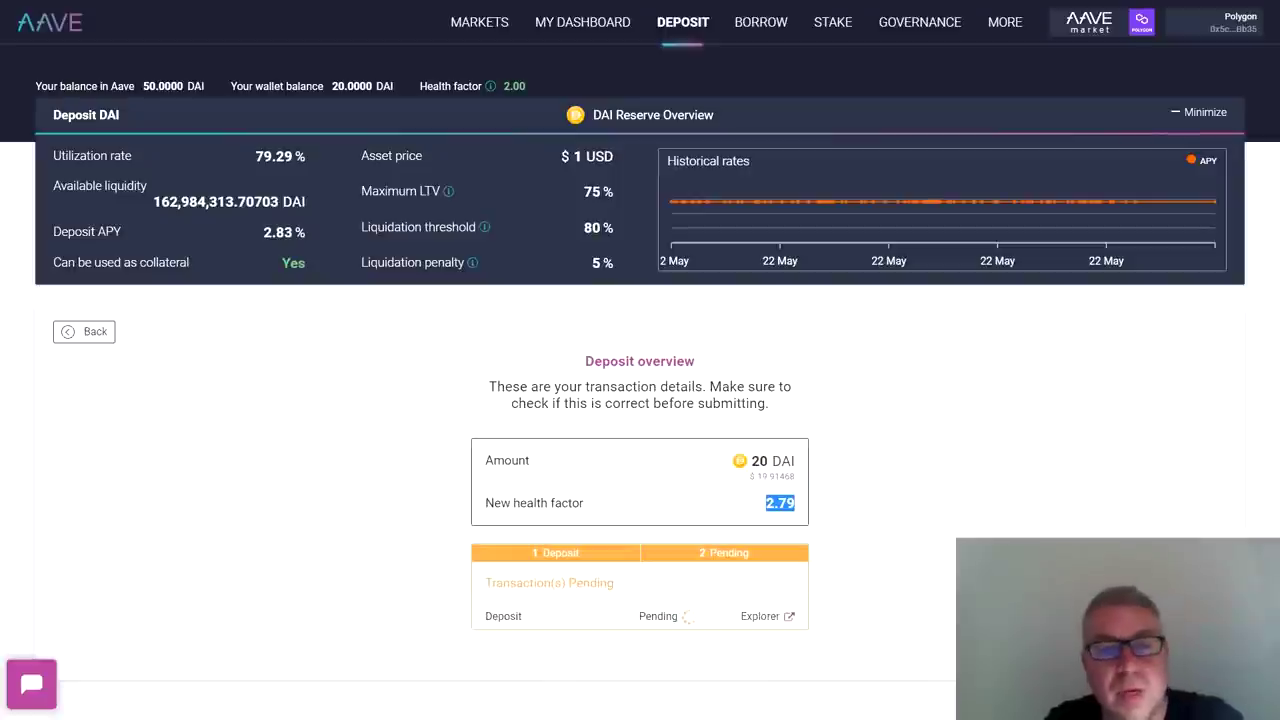
Return to the dashboard and check the current DAI deposit balance and the health factor
double_click(777, 491)
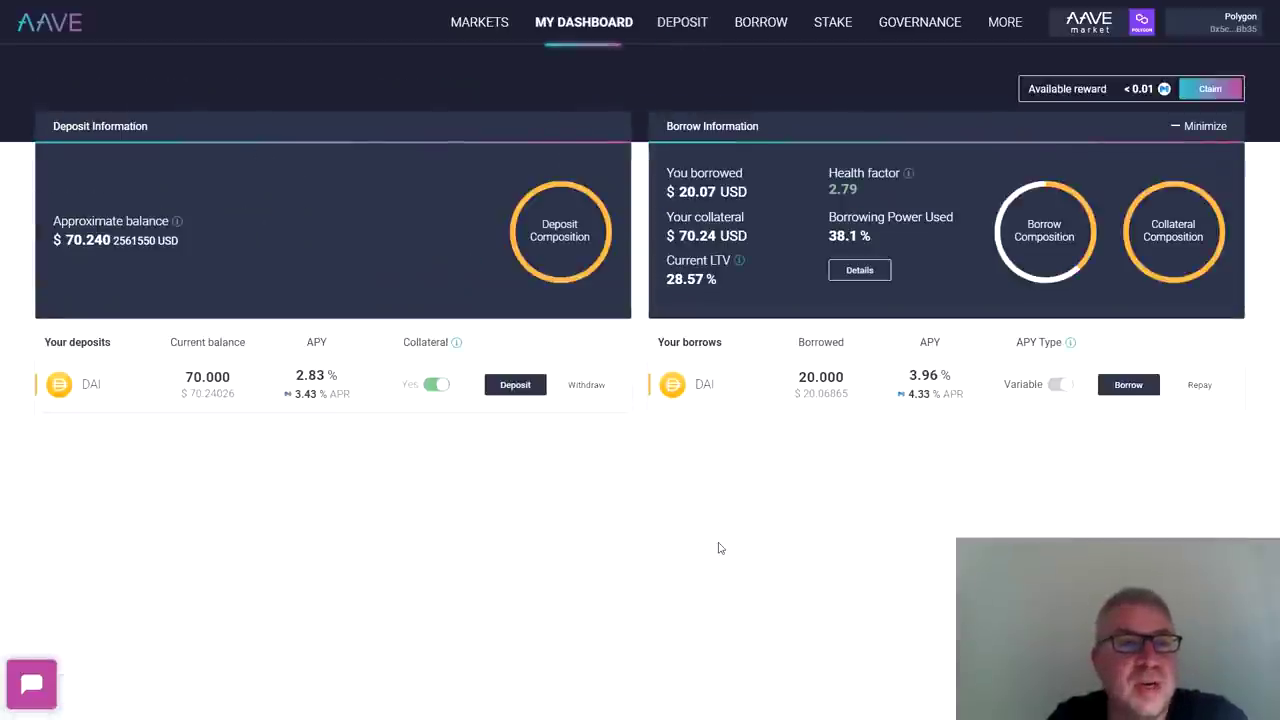
double_click(204, 384)
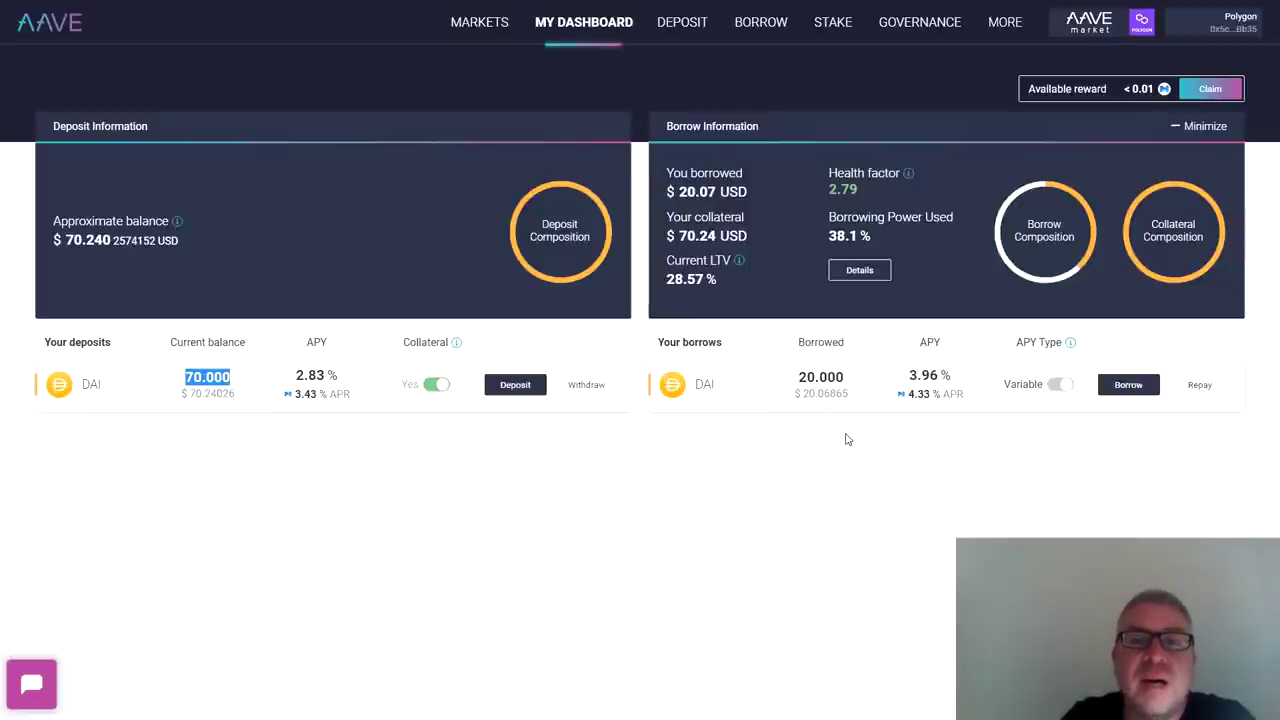
double_click(843, 190)
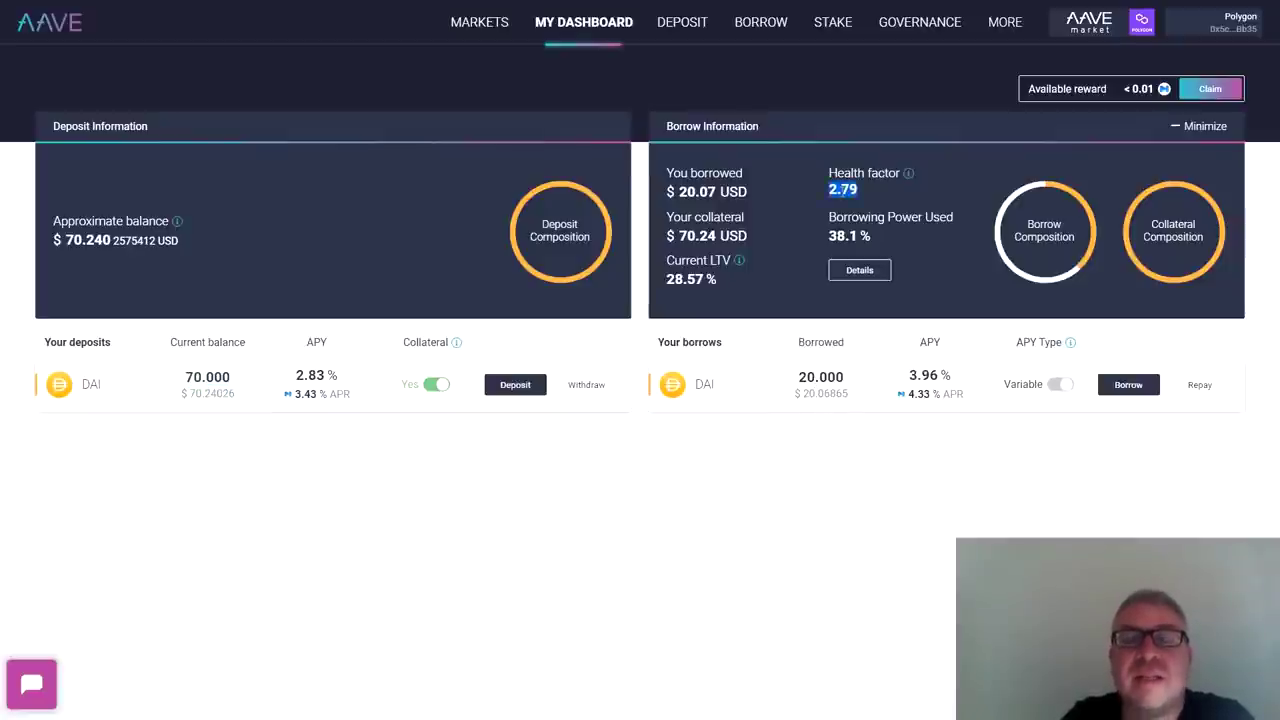
Start another DAI loan, try the maximum amount and a lower risk on the health factor slider, and set the amount to 10 DAI
click(1112, 389)
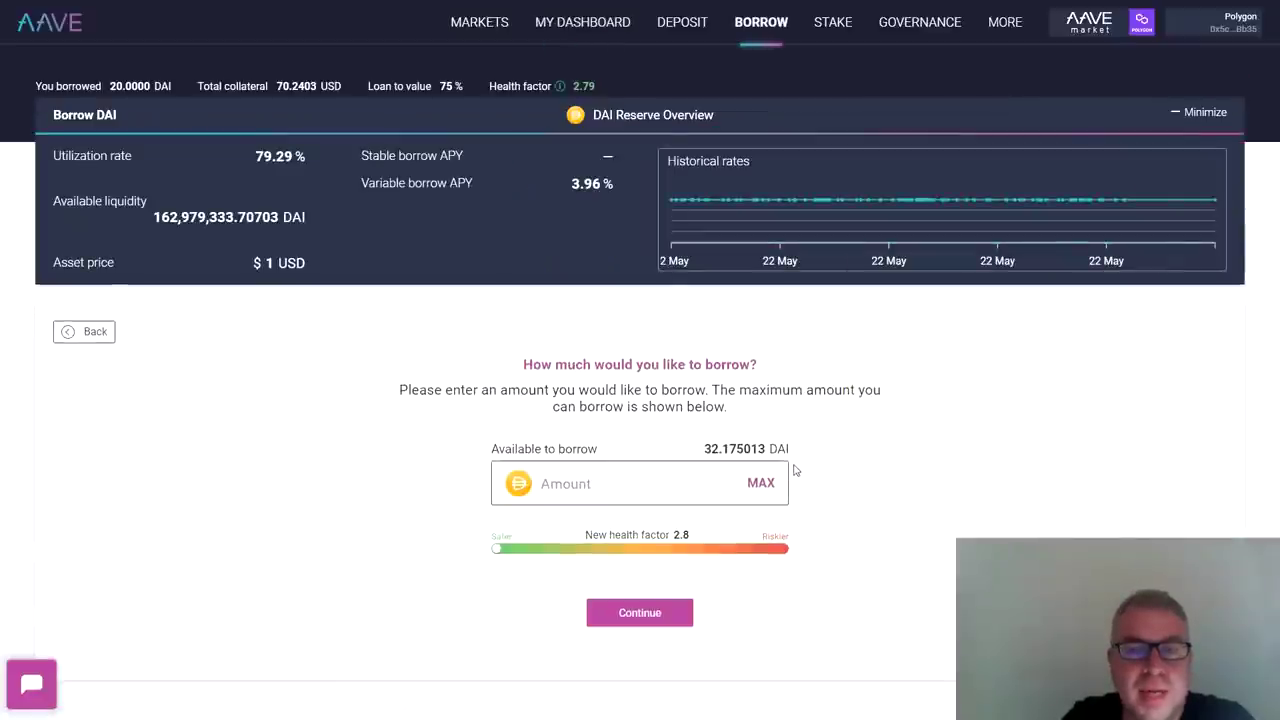
triple_click(725, 450)
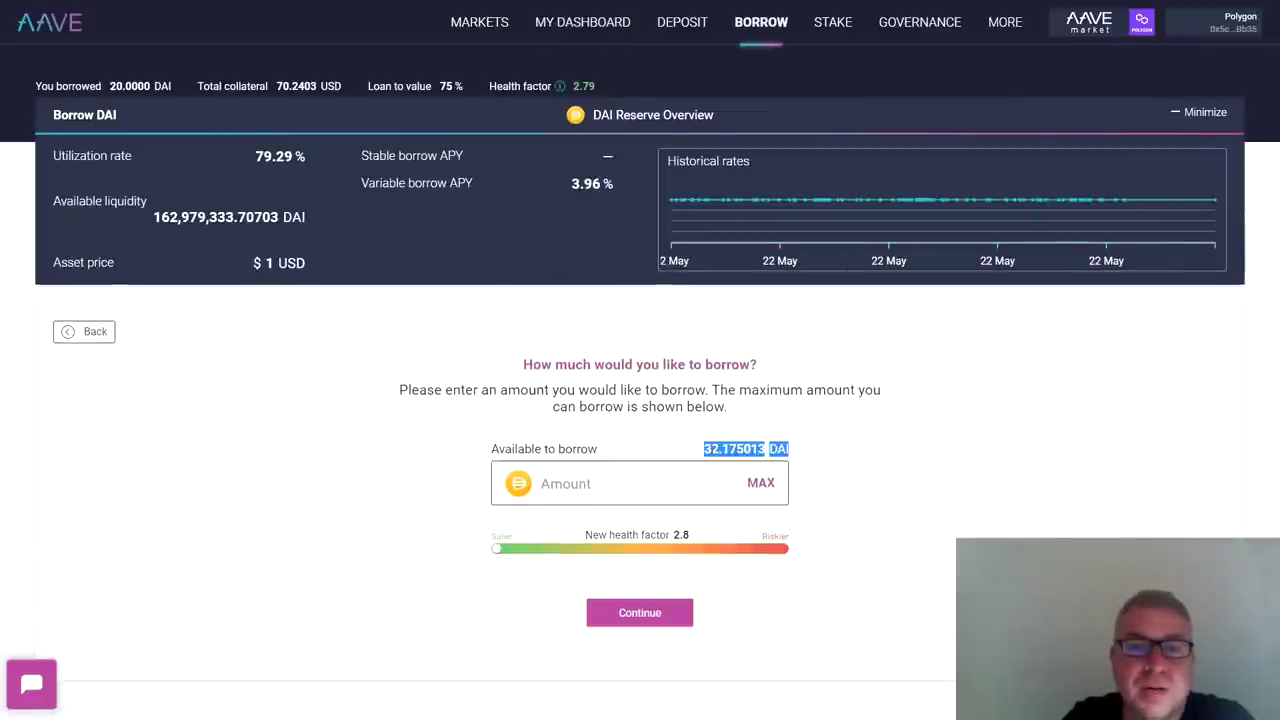
click(765, 484)
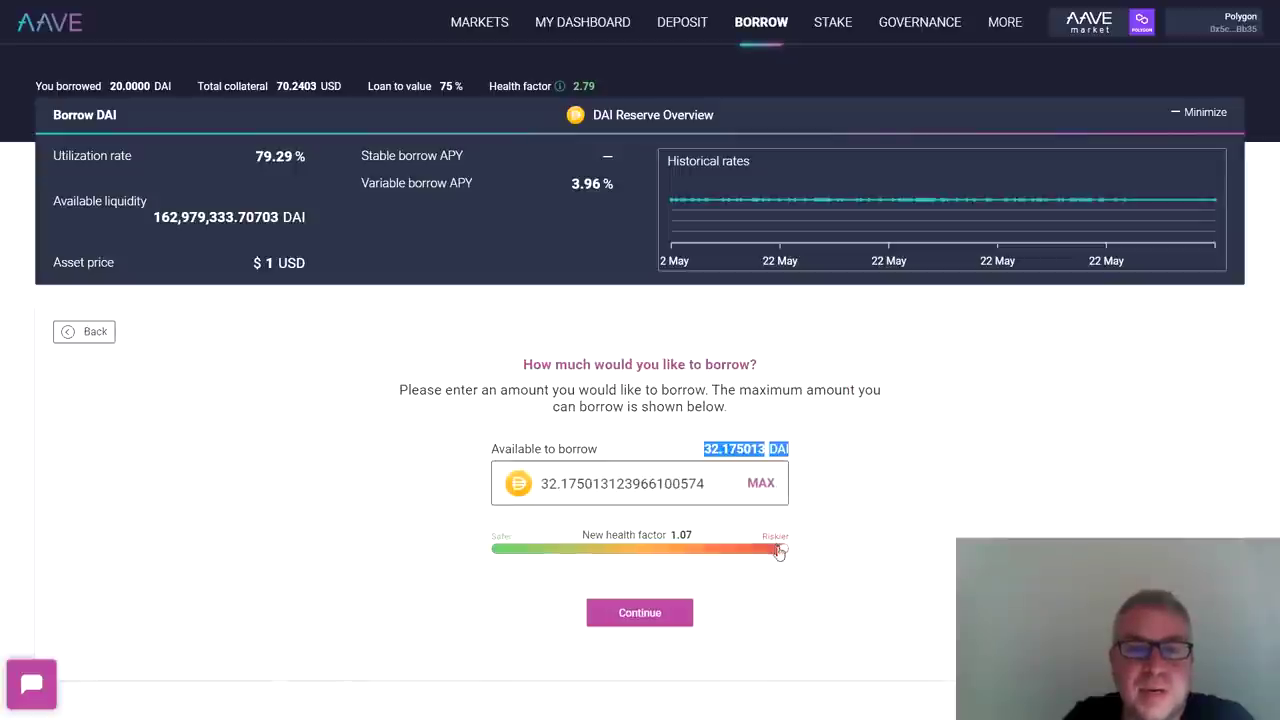
drag(779, 552, 611, 549)
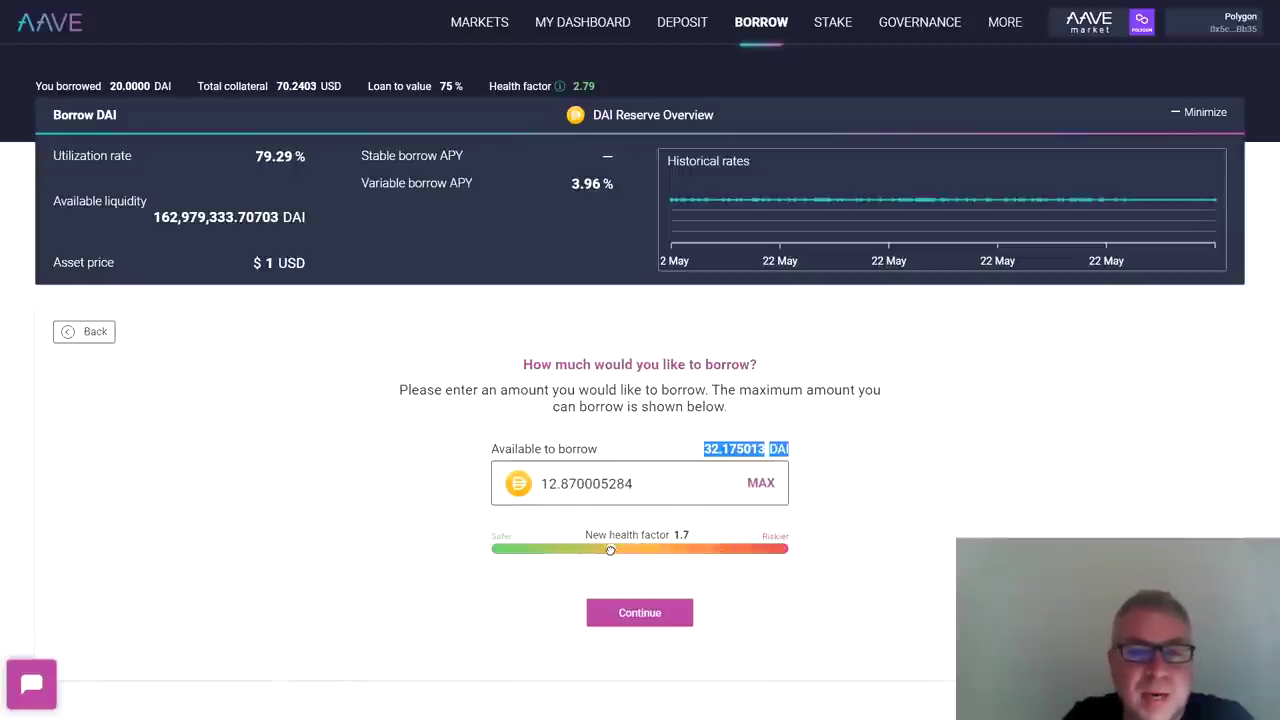
double_click(566, 488)
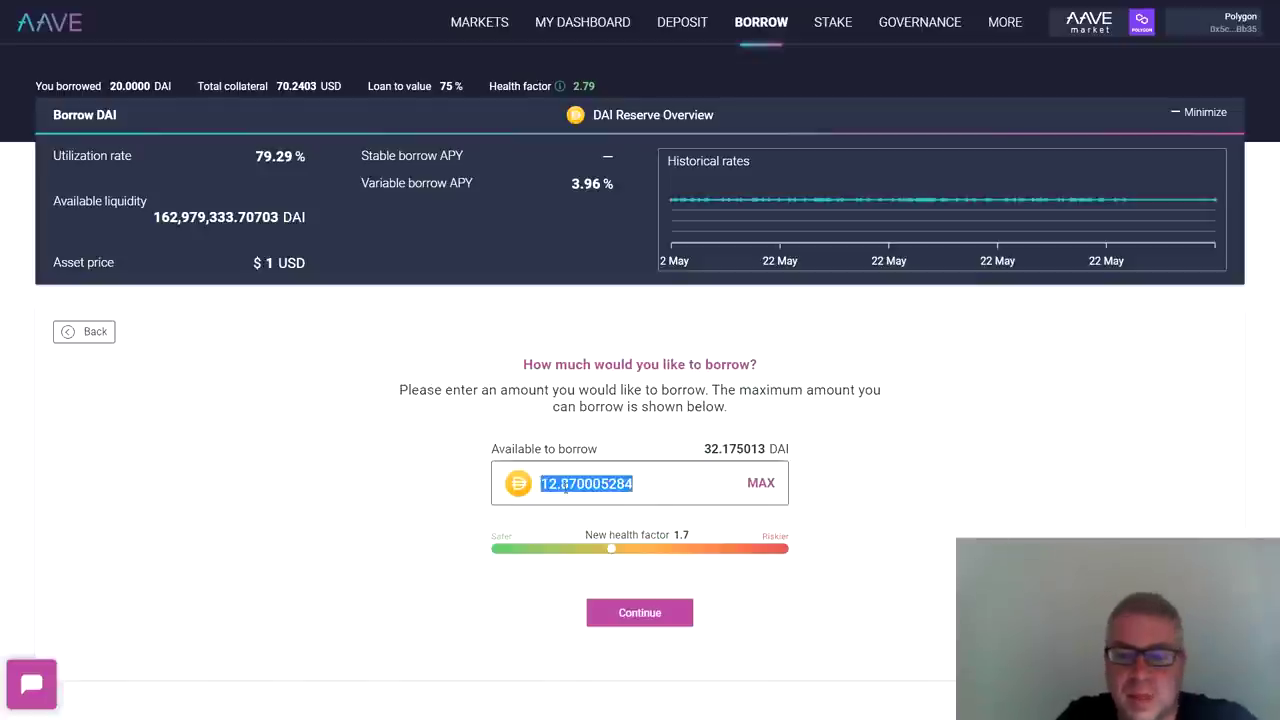
text(10)
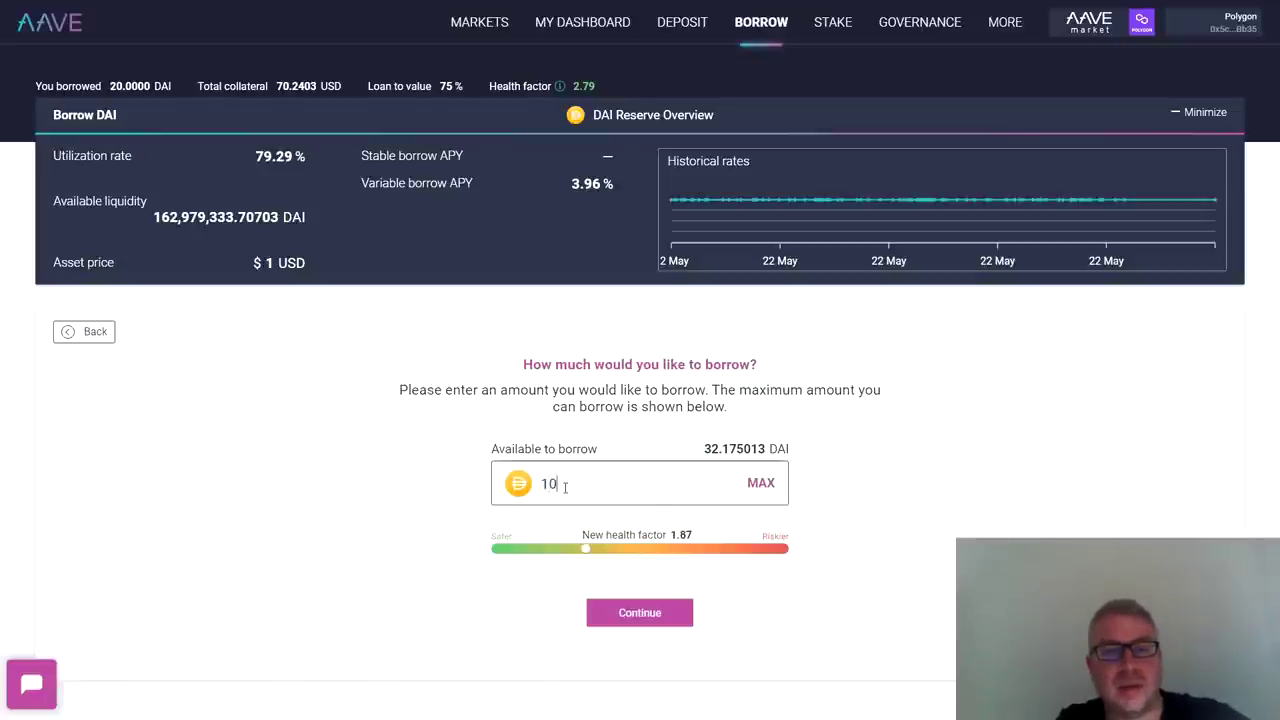
Try a loan amount of 20 DAI and a safer position on the health factor slider
key(BackSpace)
key(BackSpace)
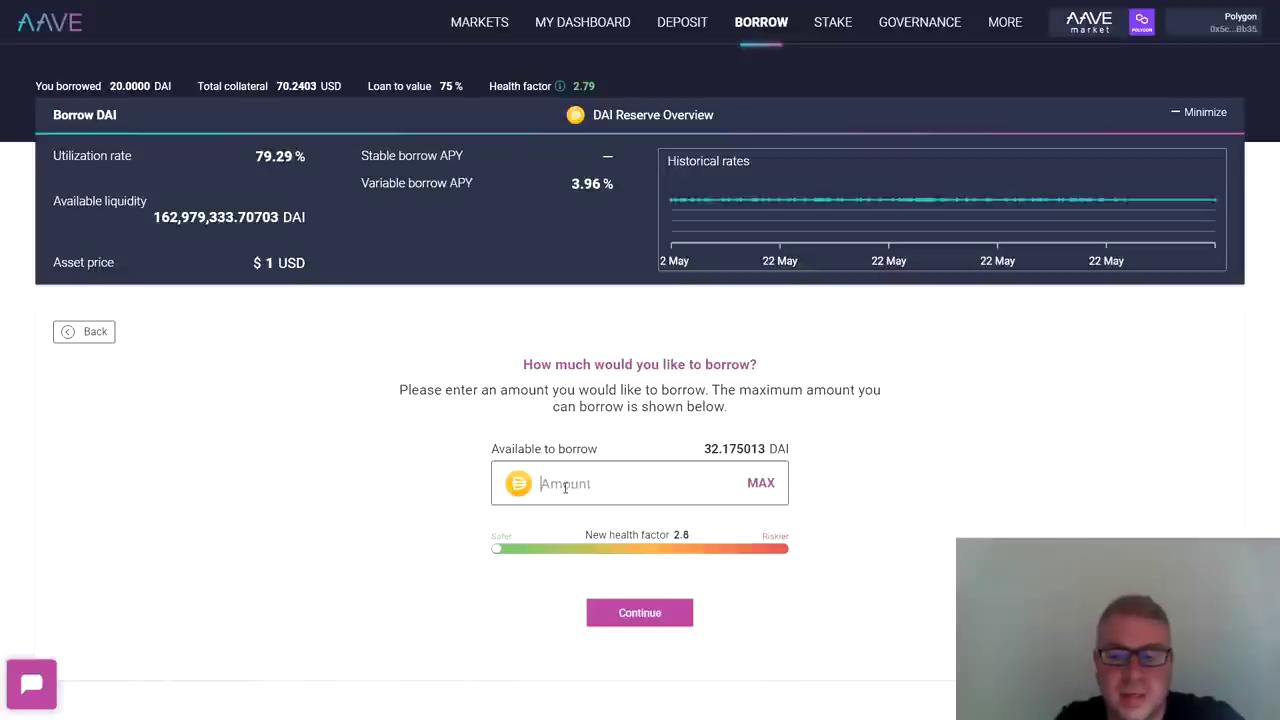
text(20)
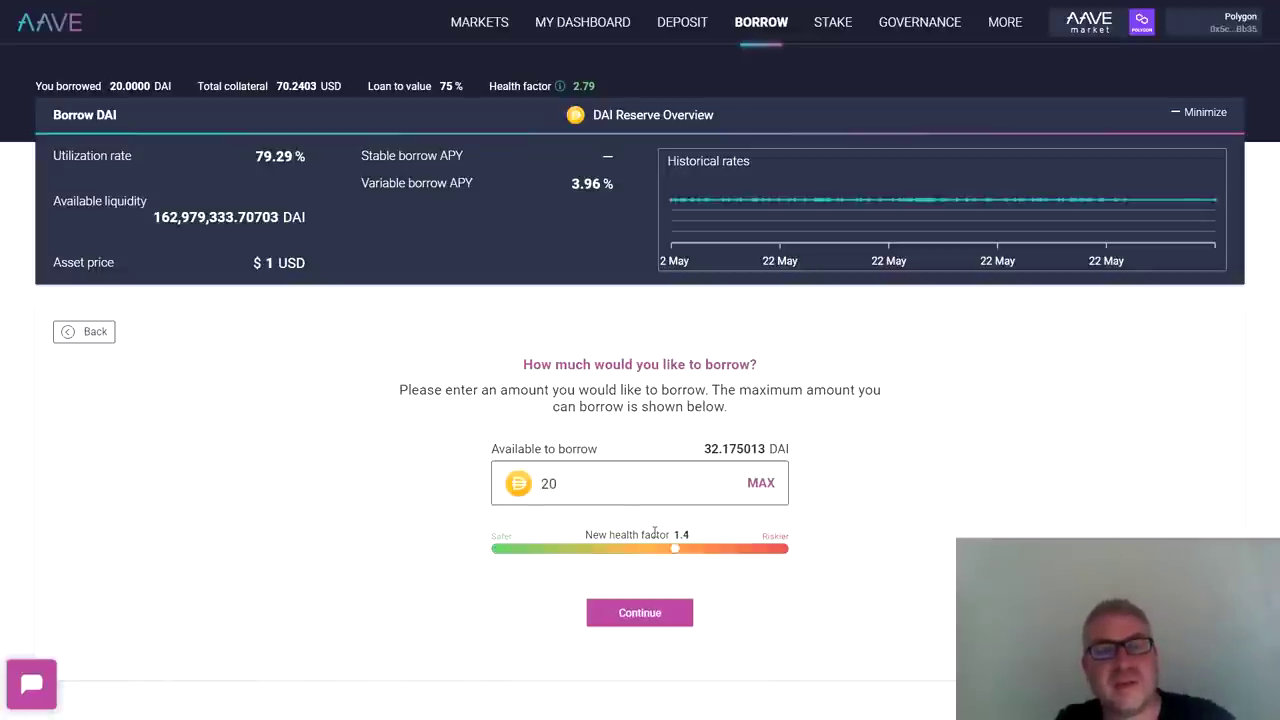
drag(673, 535, 692, 537)
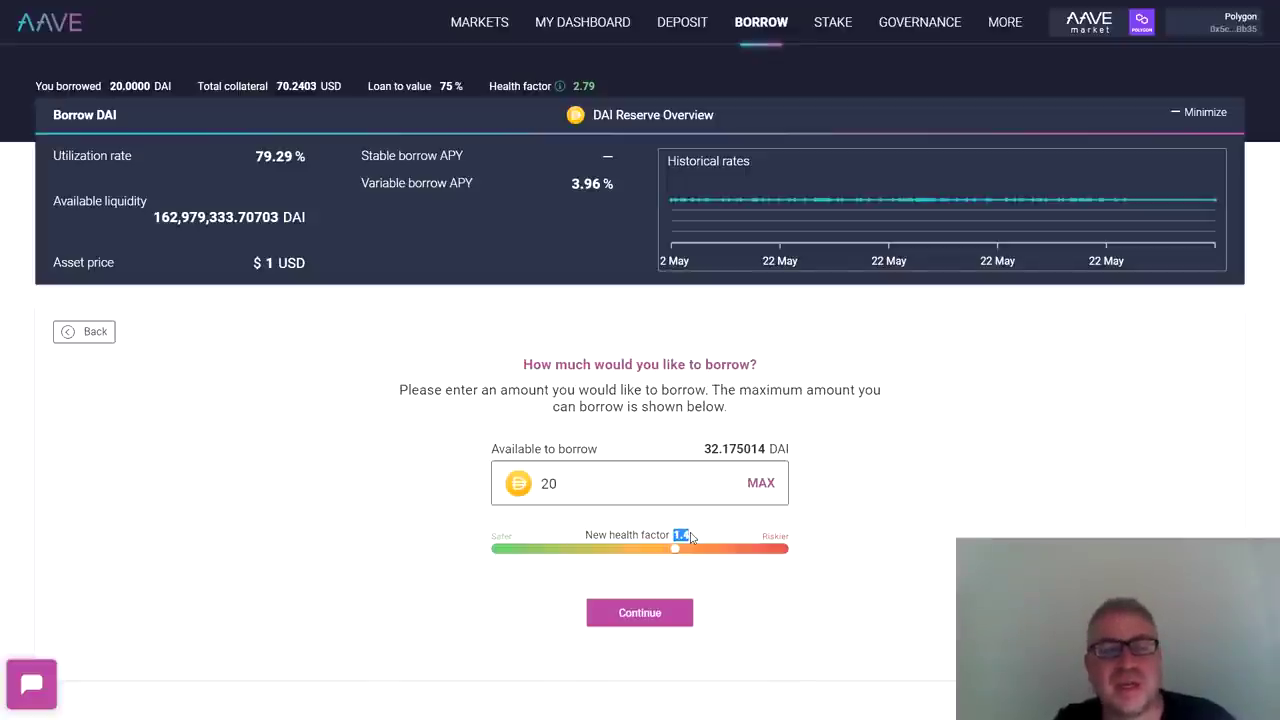
drag(675, 544, 569, 550)
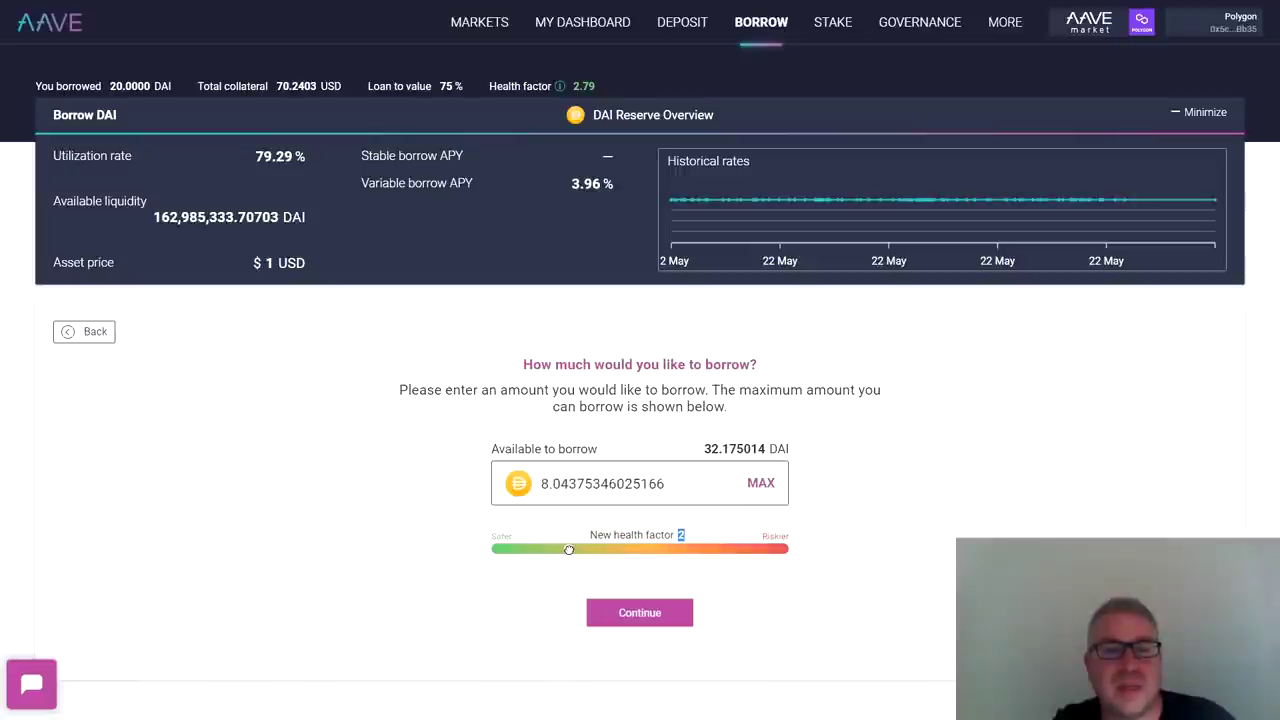
Set the loan amount to 10 DAI, choose the variable APY and continue to the borrow overview
drag(549, 484, 668, 485)
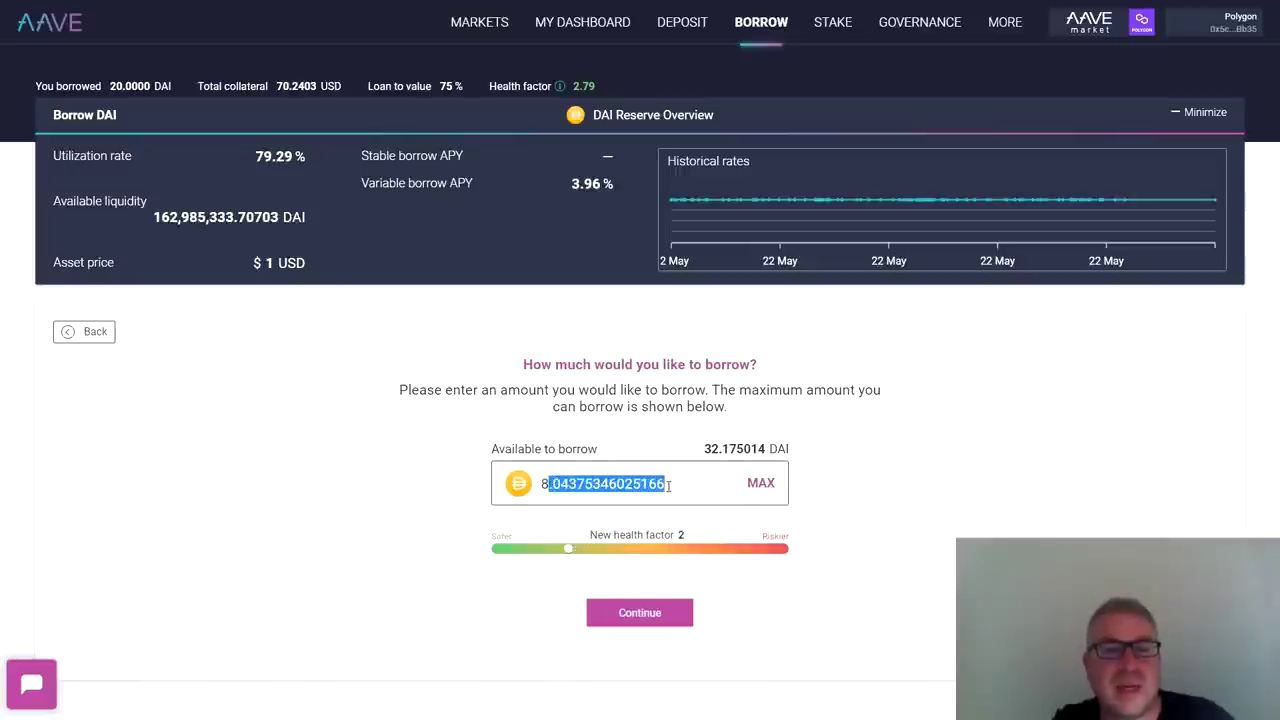
key(BackSpace)
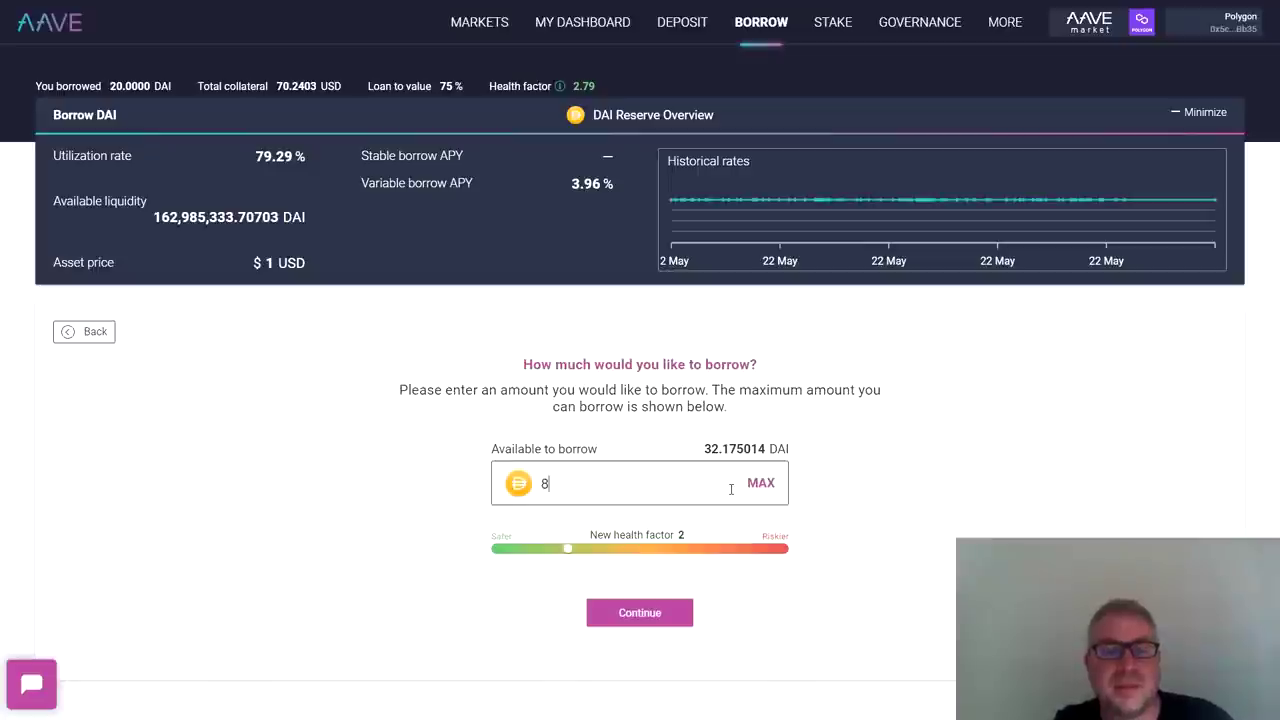
key(BackSpace)
text(10)
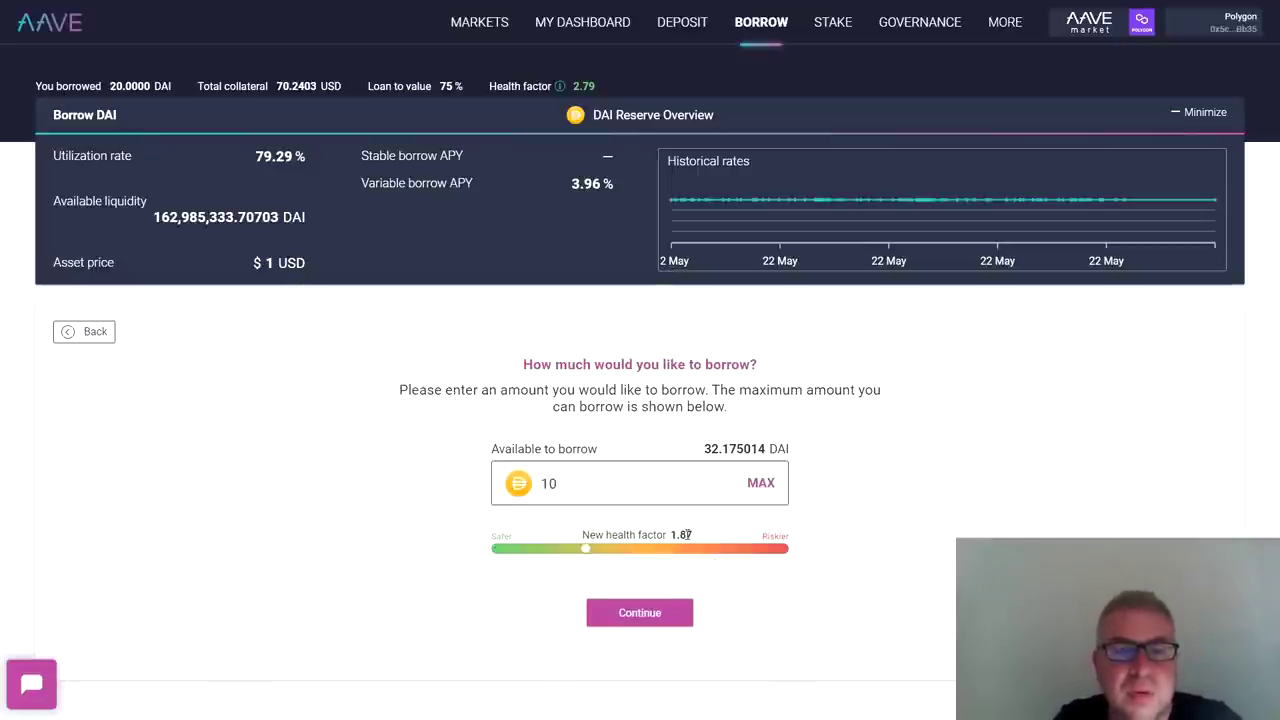
click(681, 611)
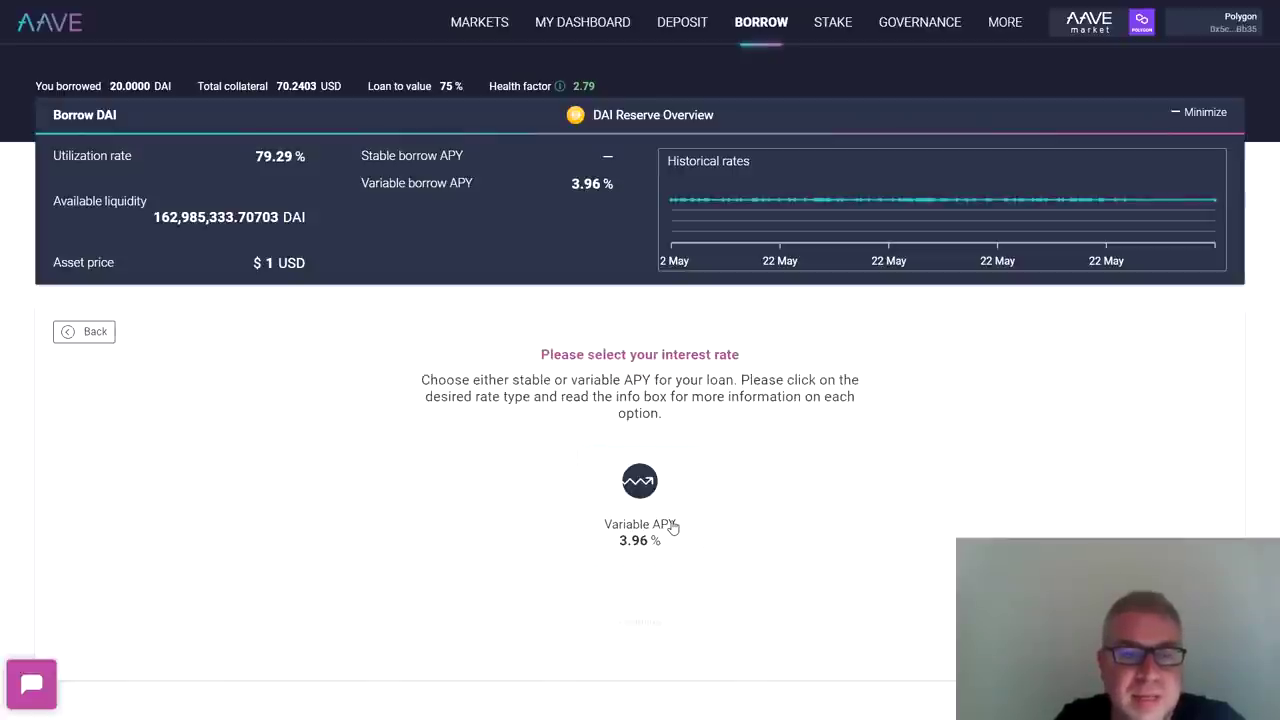
click(673, 528)
click(686, 620)
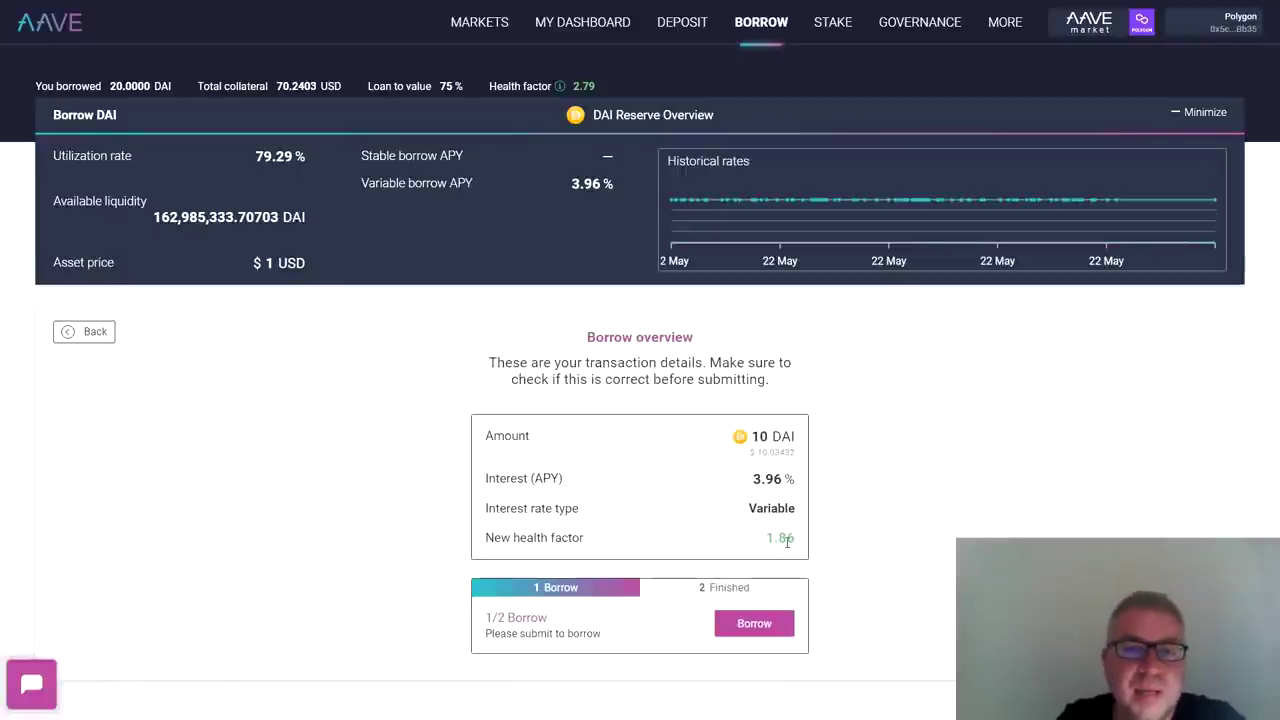
Check the new health factor, submit the 10 DAI loan and confirm its transaction in MetaMask
double_click(787, 541)
click(777, 543)
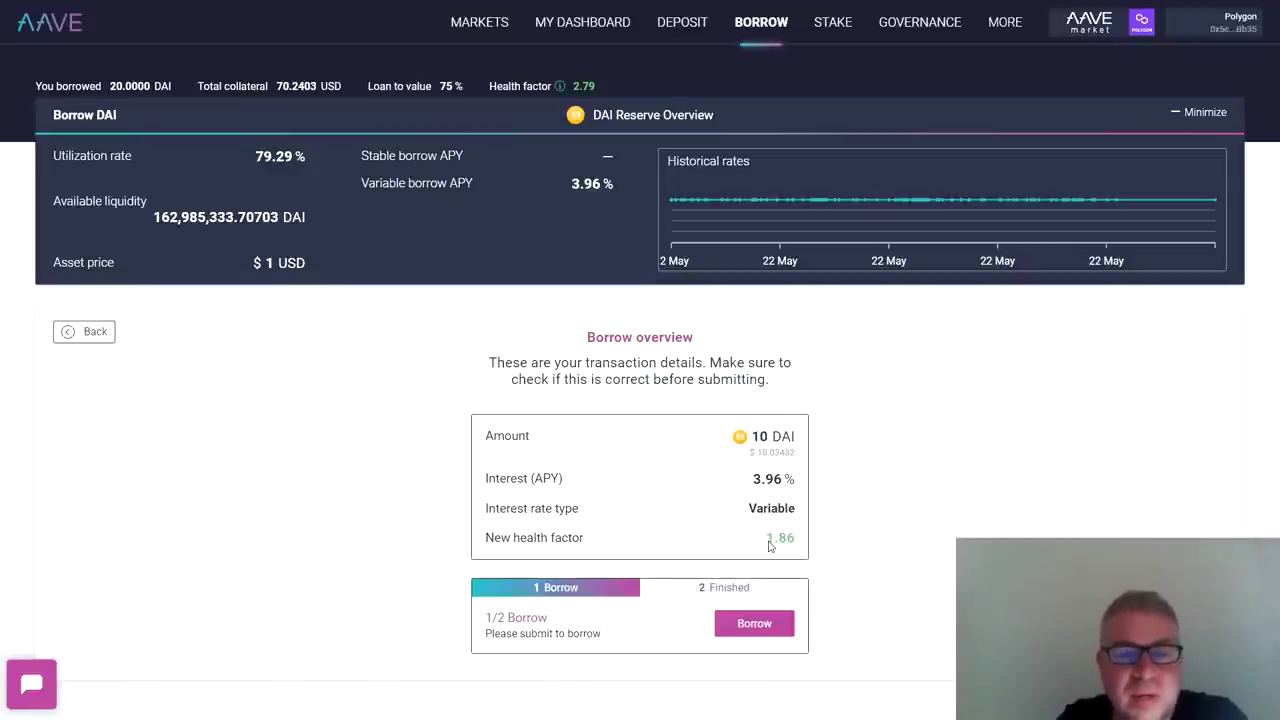
click(754, 623)
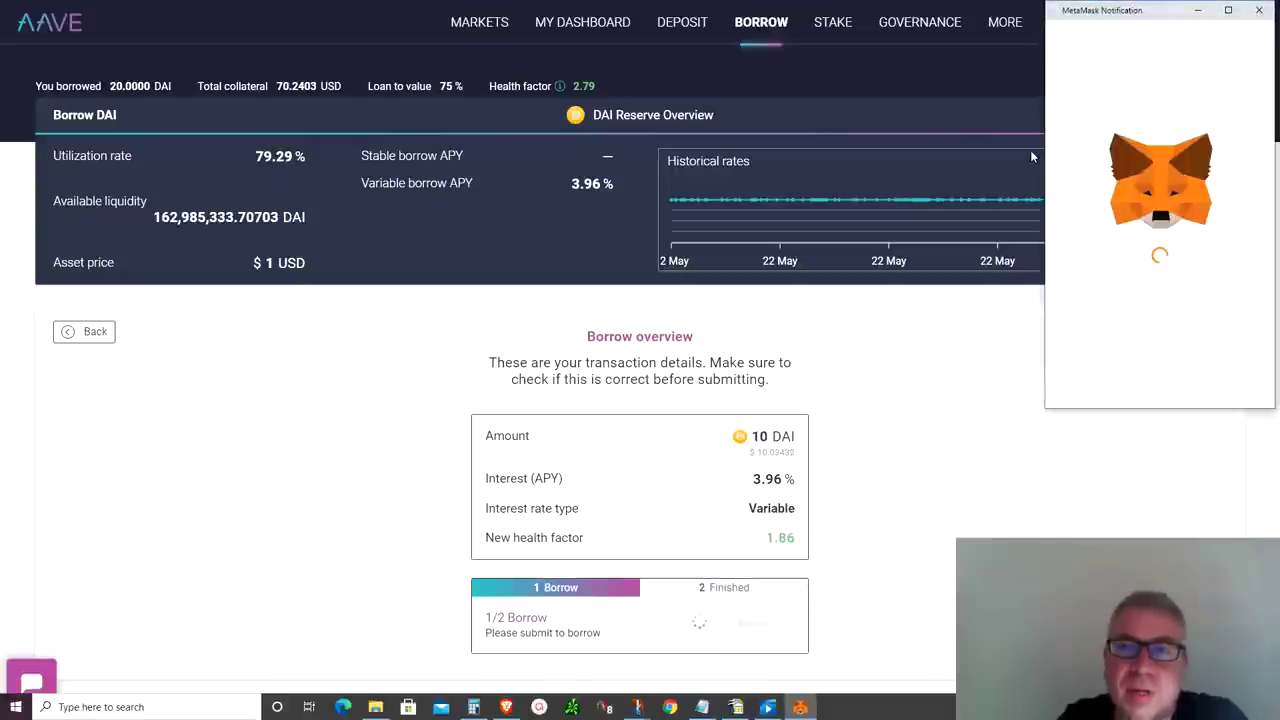
drag(1126, 14, 894, 203)
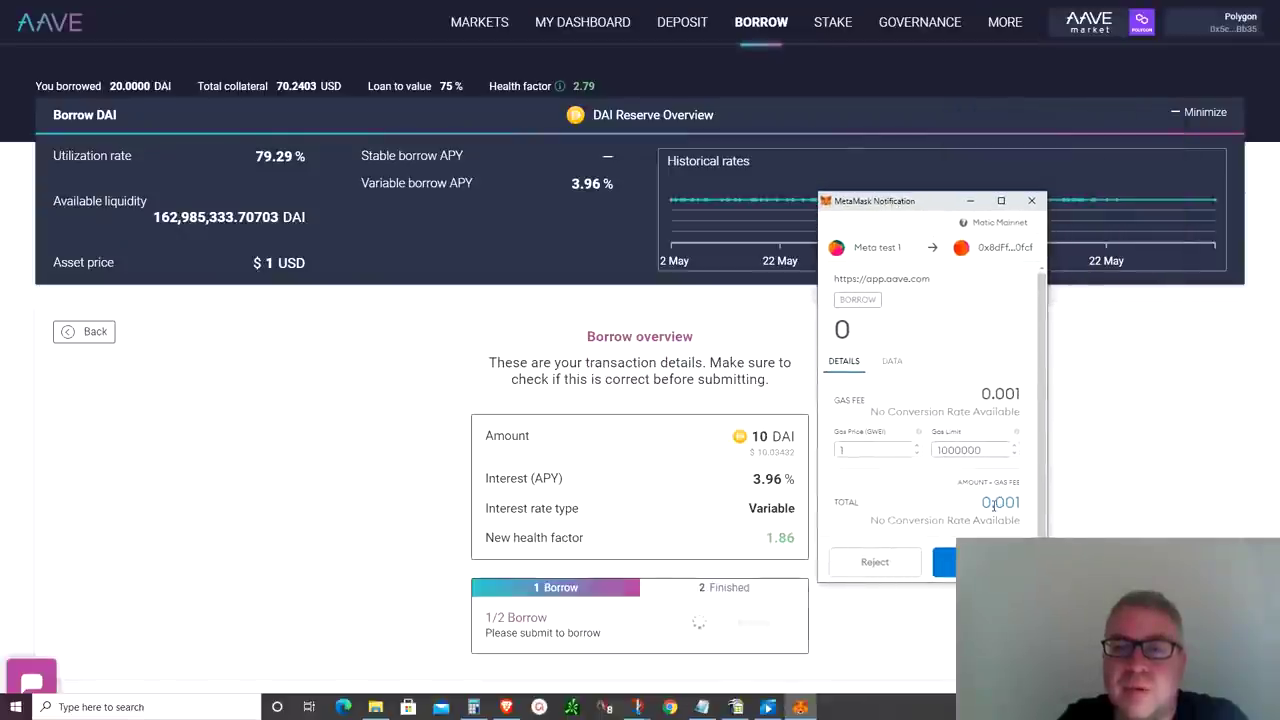
click(945, 558)
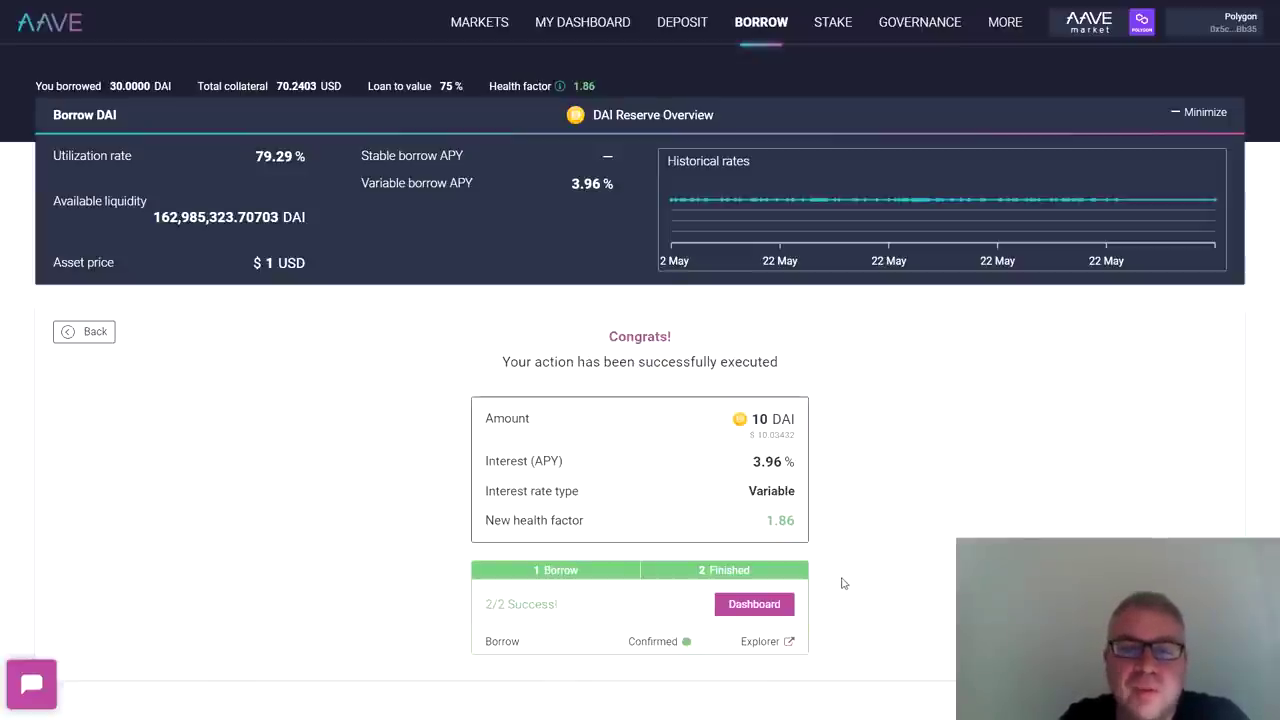
Return to the dashboard and check the DAI deposit balance, the borrowed amount, the health factor and the current LTV
click(775, 606)
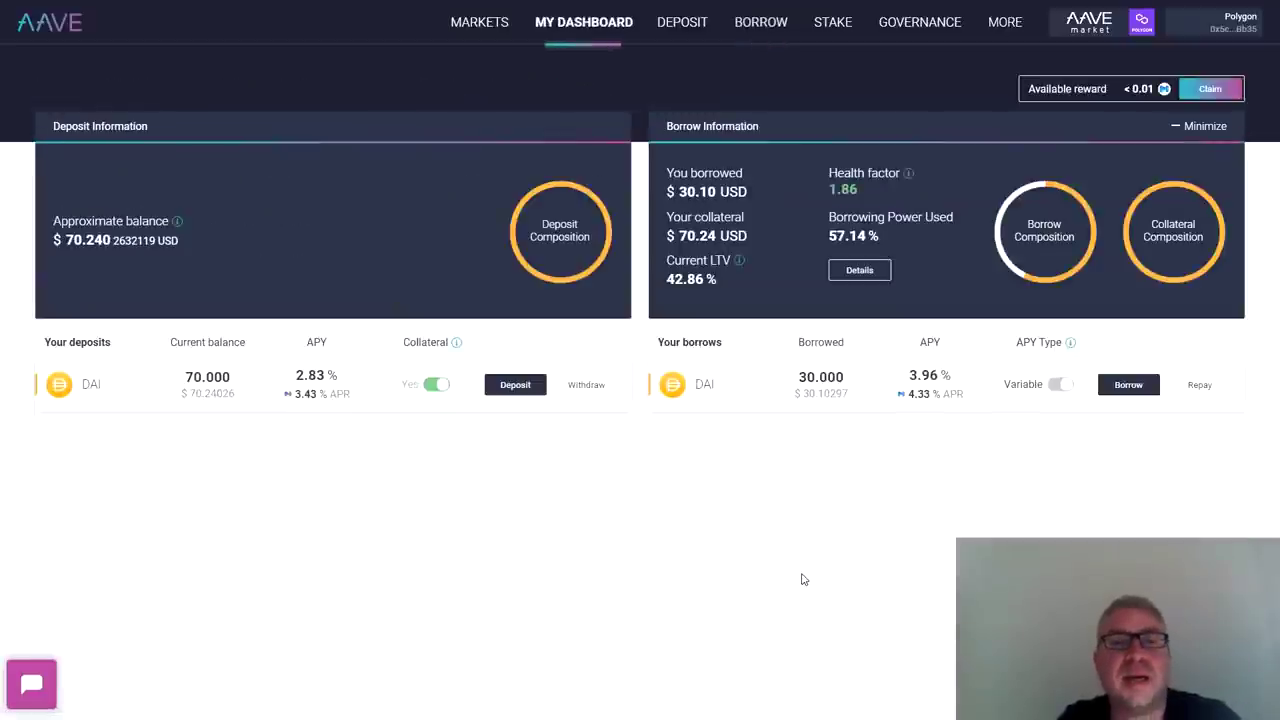
double_click(207, 377)
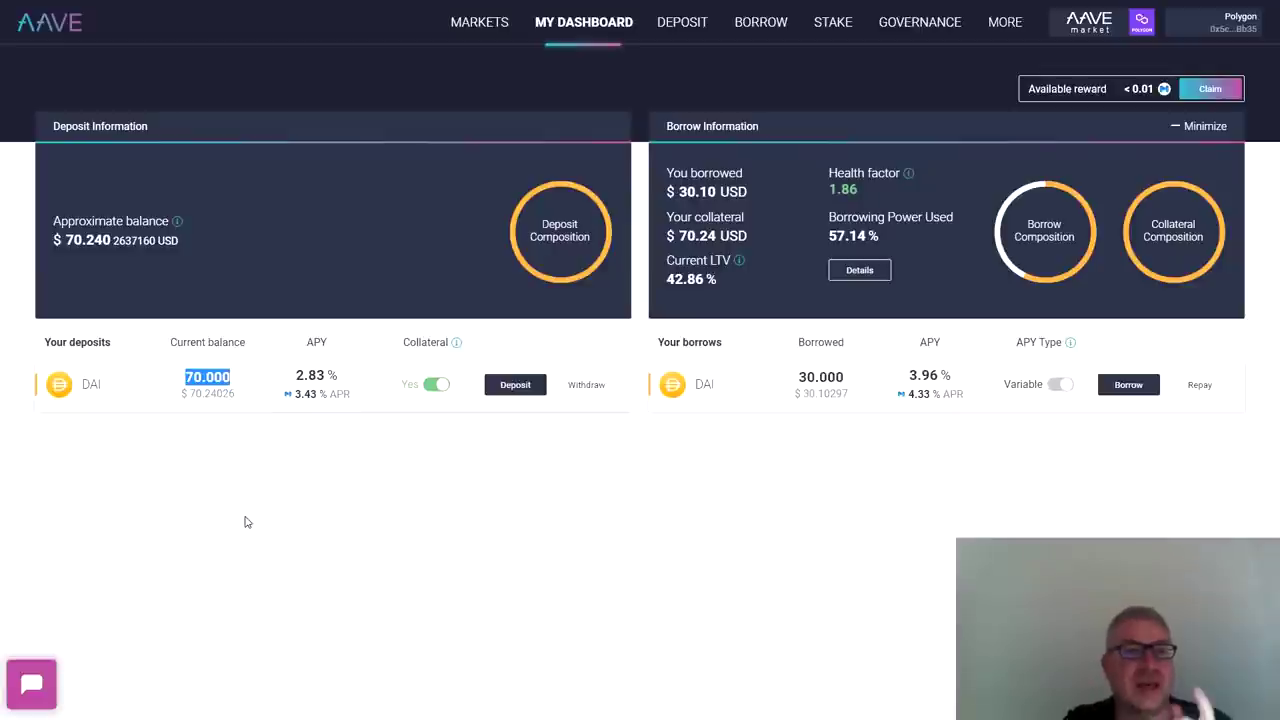
mouse_move(192, 382)
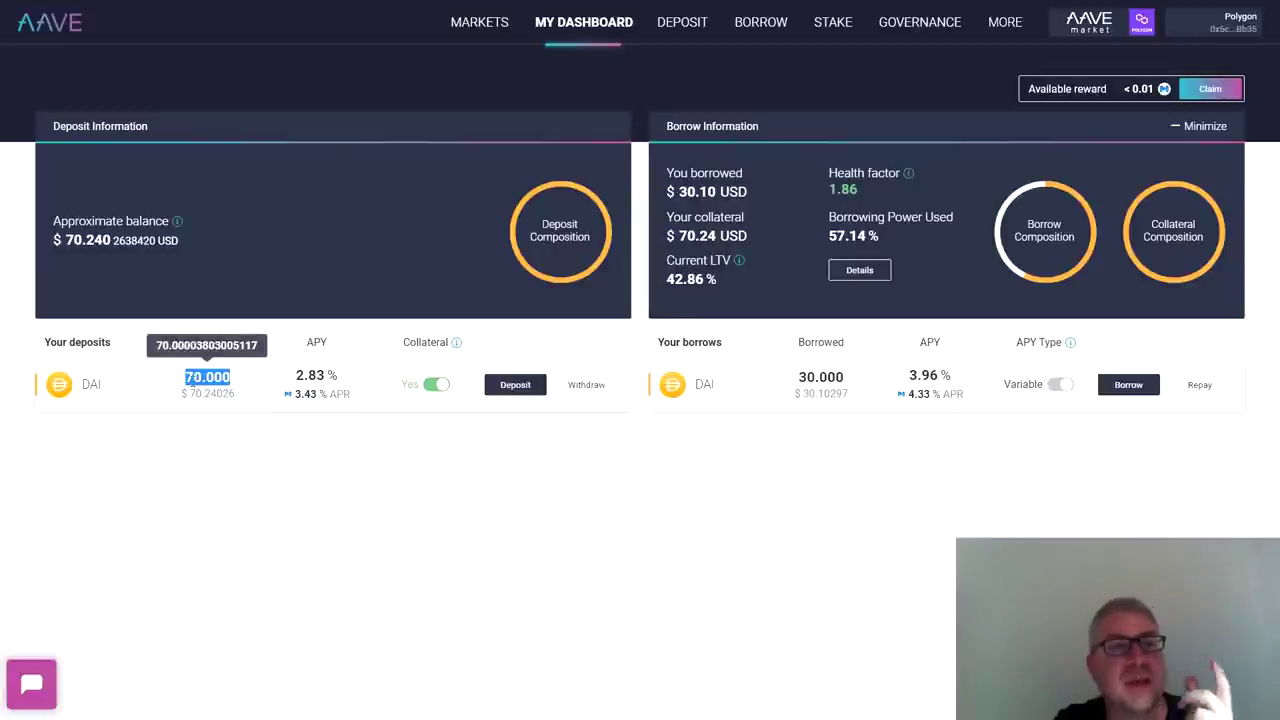
mouse_move(308, 396)
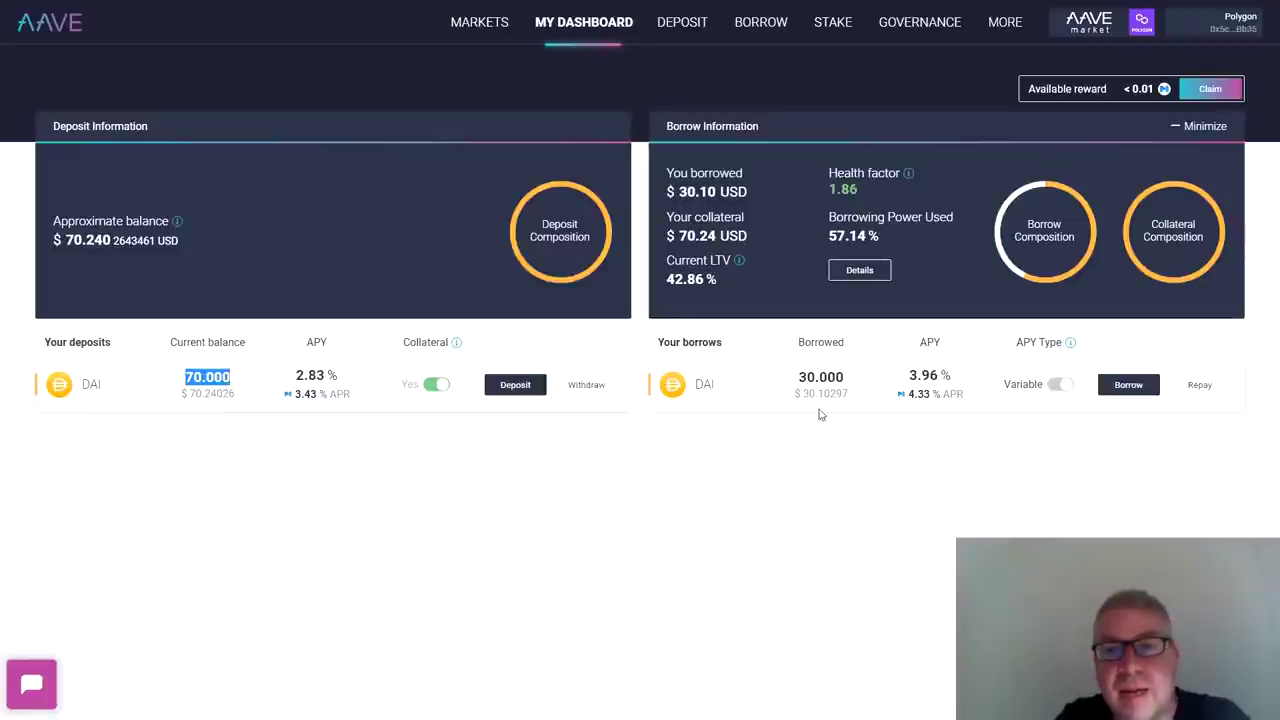
double_click(820, 377)
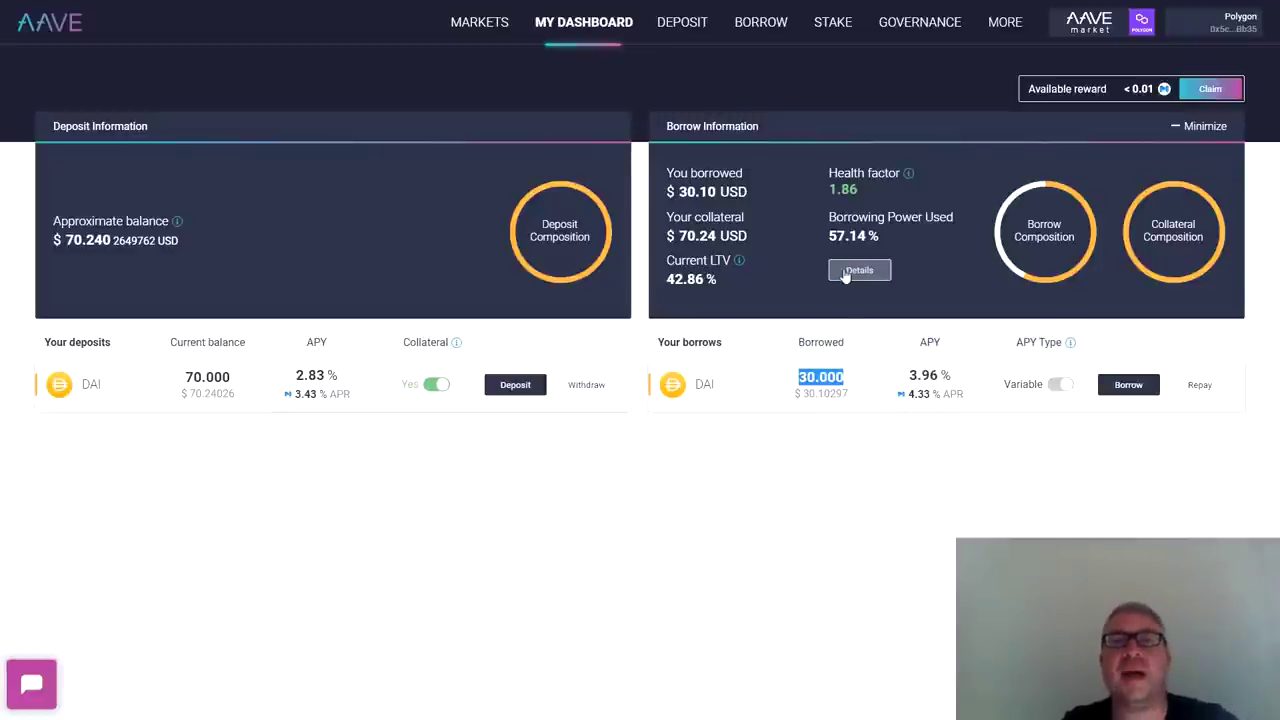
double_click(840, 190)
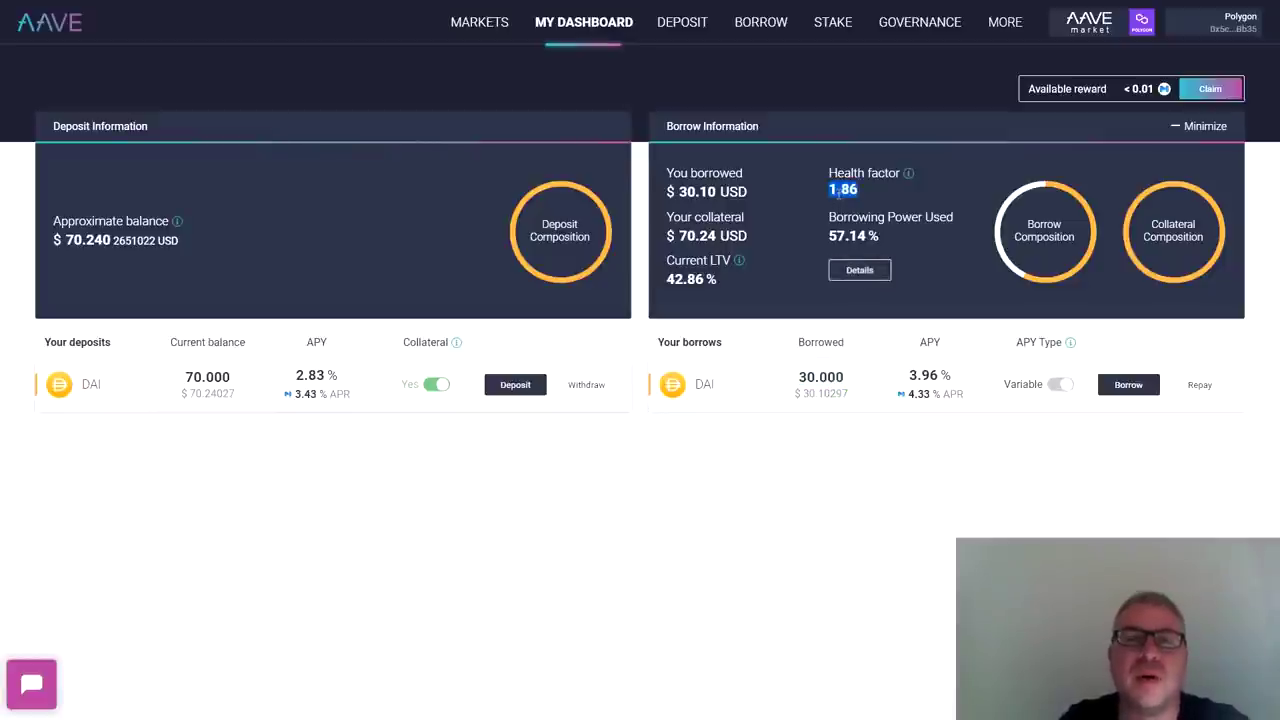
double_click(720, 260)
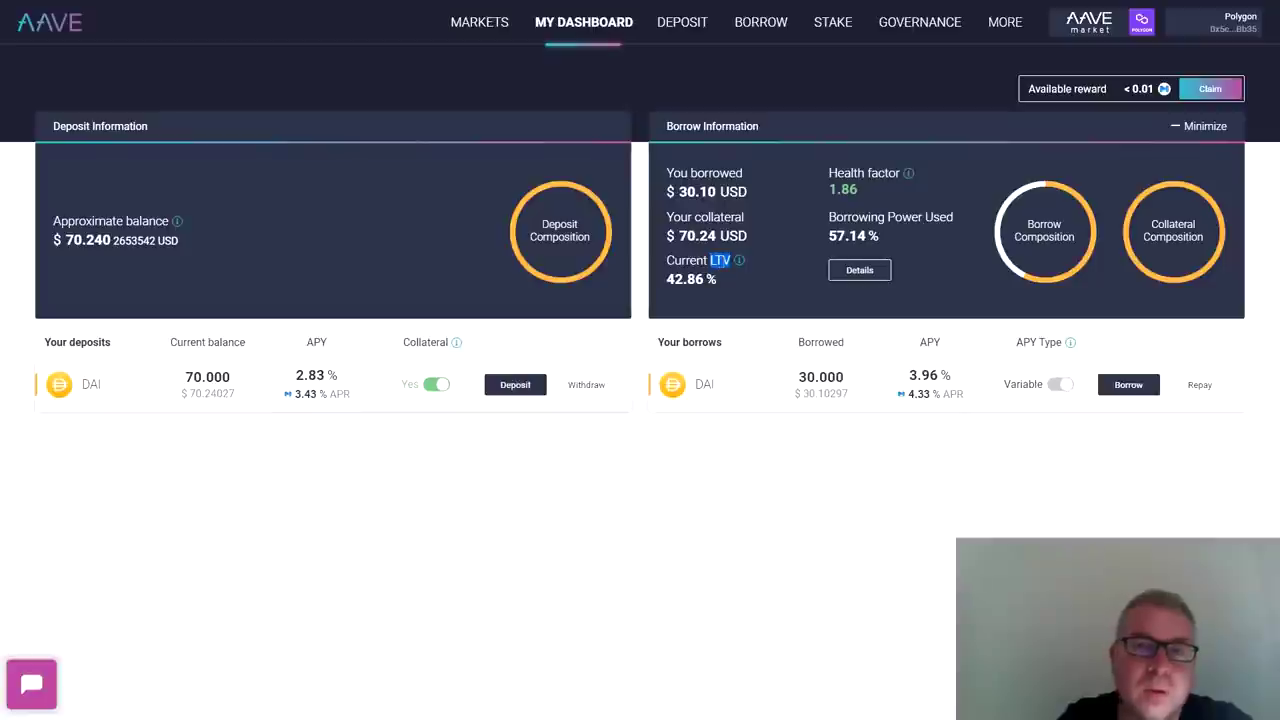
triple_click(677, 282)
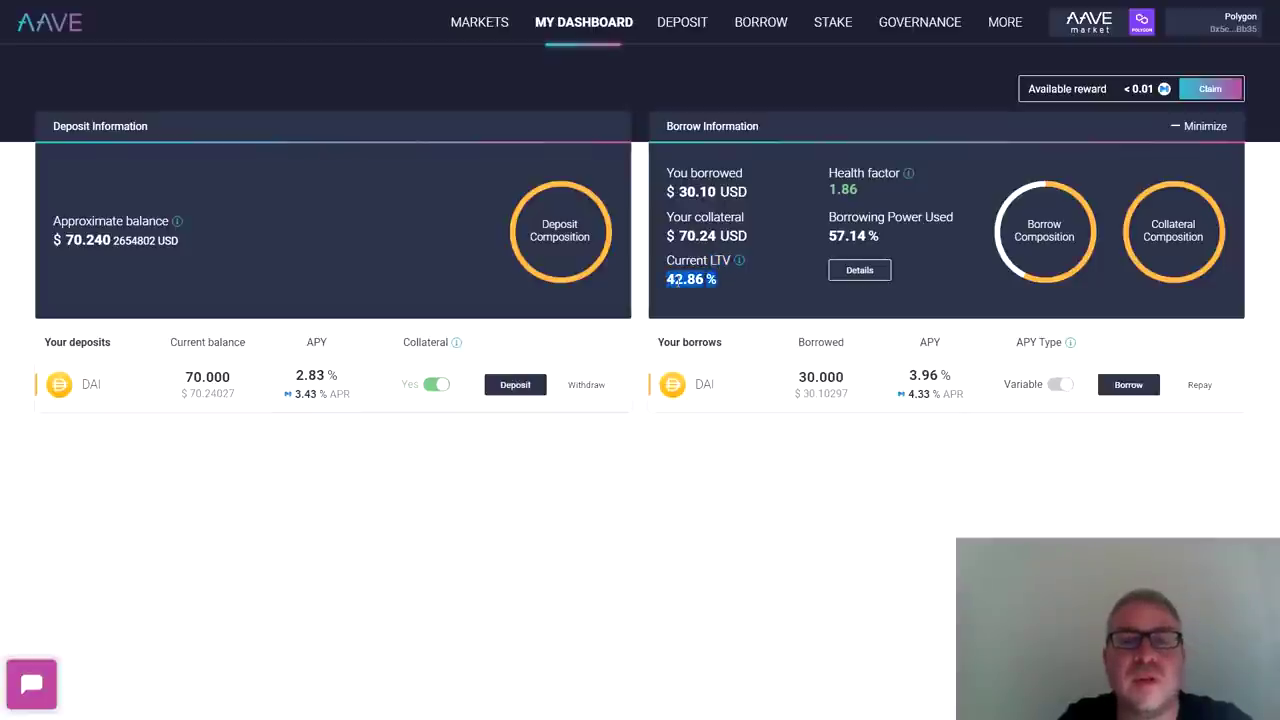
Open the liquidation details of the loan and examine the current LTV, maximum LTV and liquidation threshold
click(857, 271)
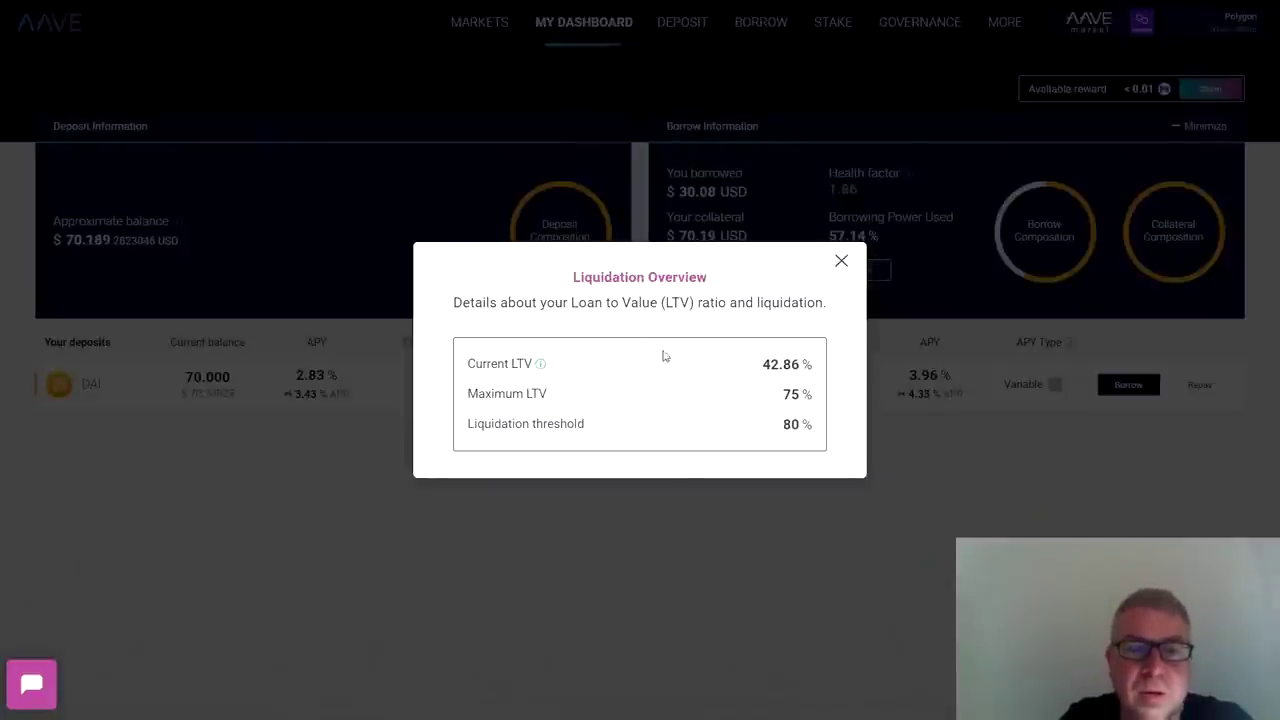
triple_click(774, 364)
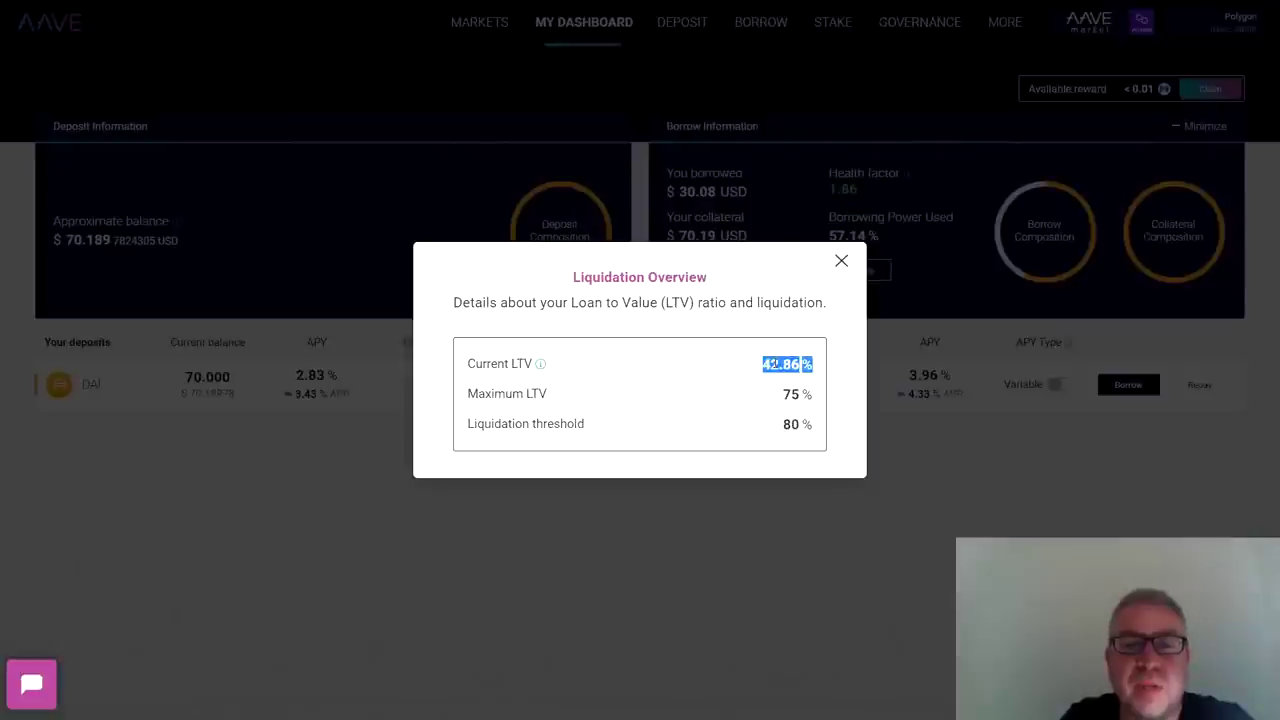
triple_click(546, 393)
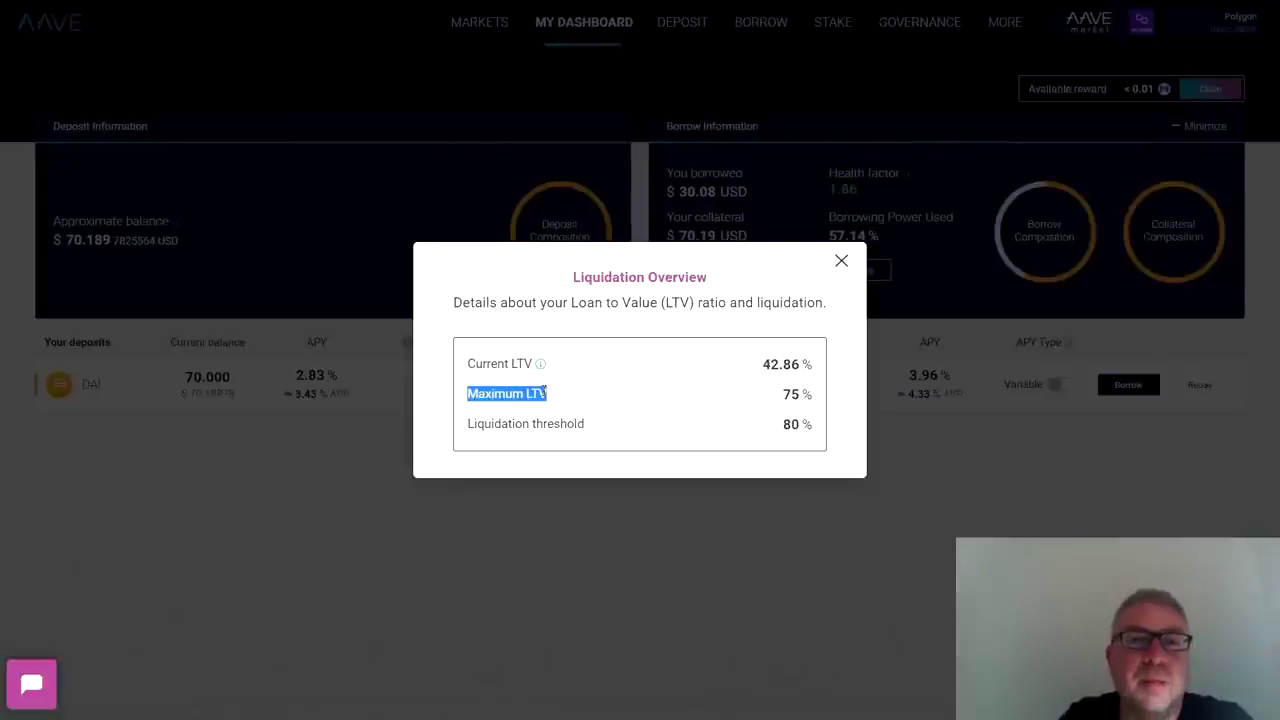
triple_click(795, 394)
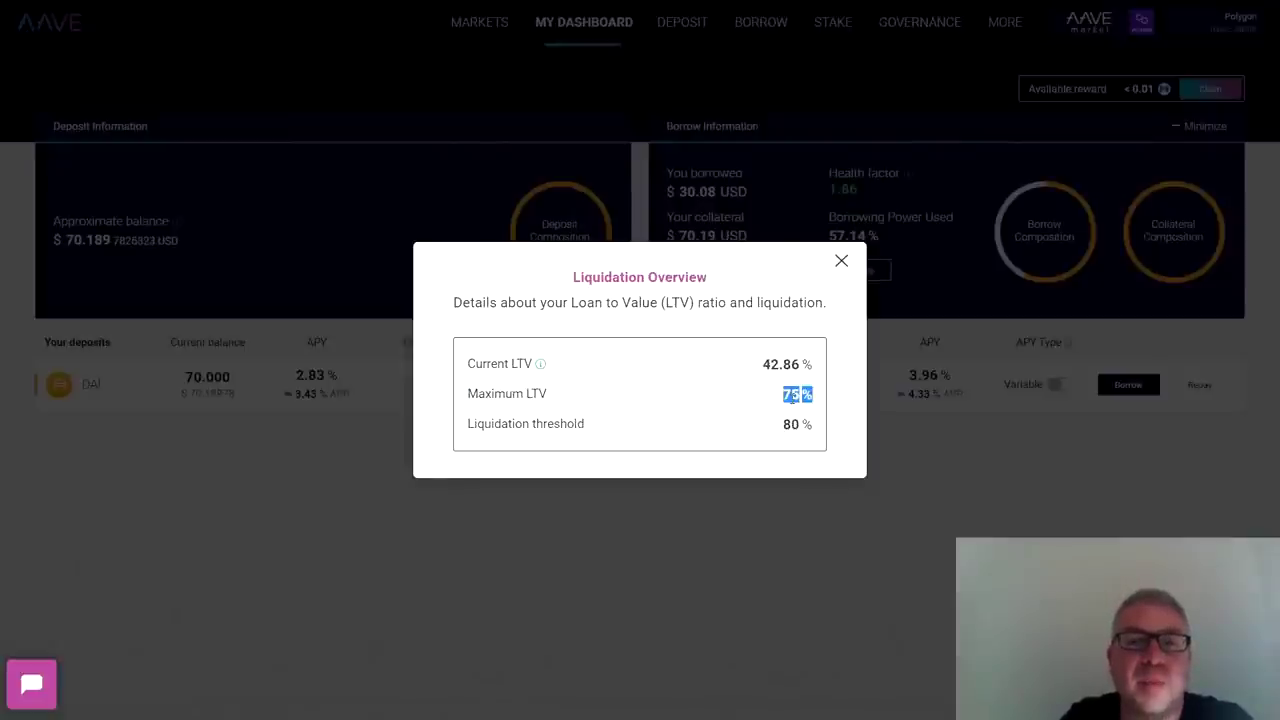
triple_click(577, 424)
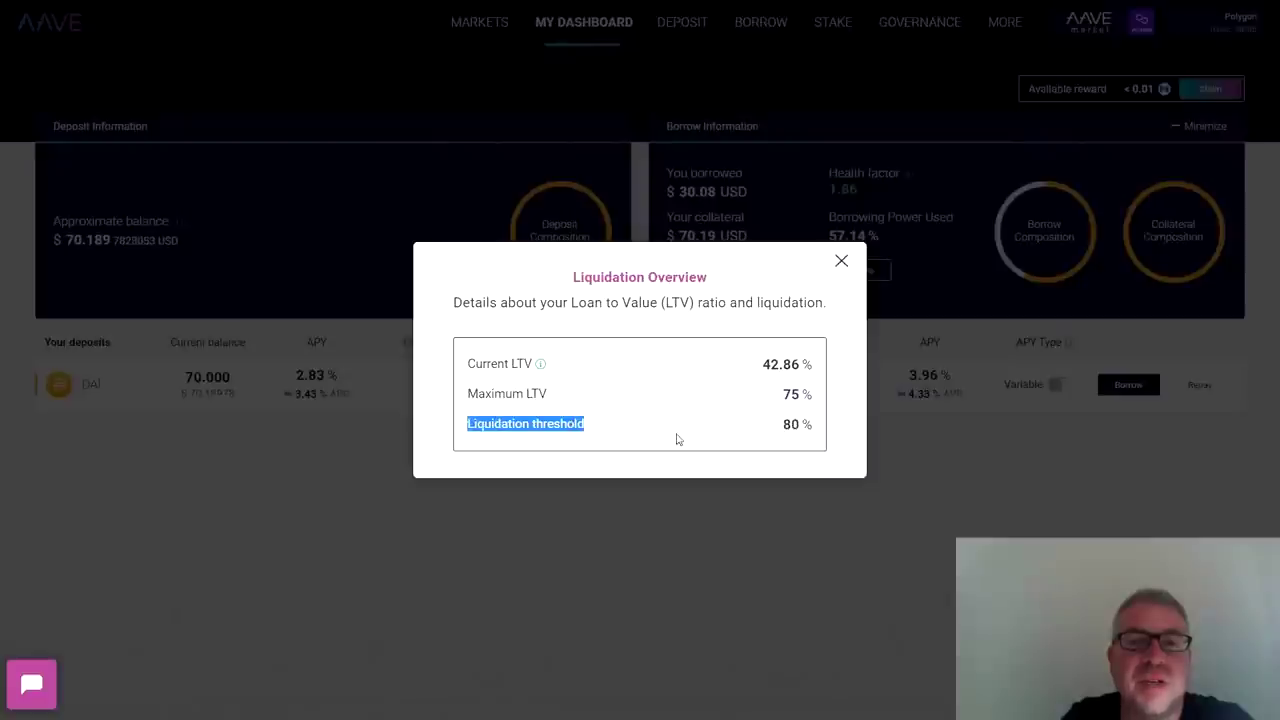
triple_click(787, 425)
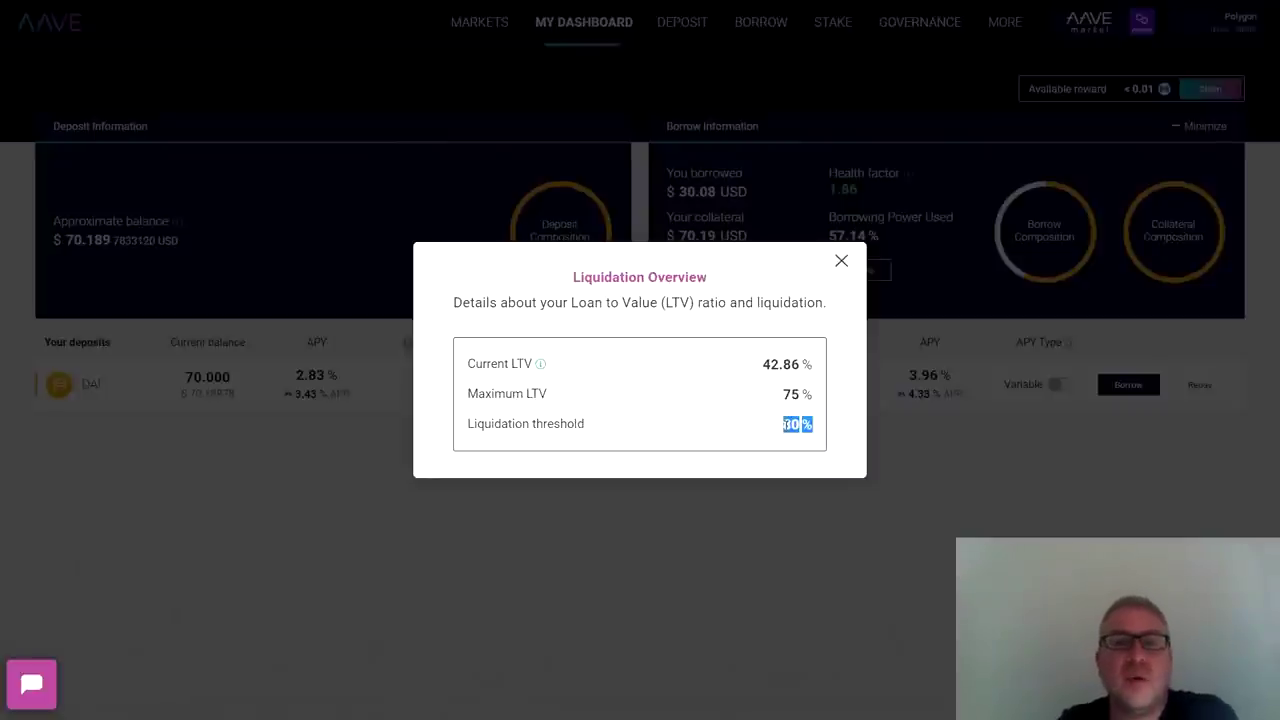
Compare the current LTV with the maximum LTV and the liquidation threshold, and close the liquidation overview
triple_click(776, 364)
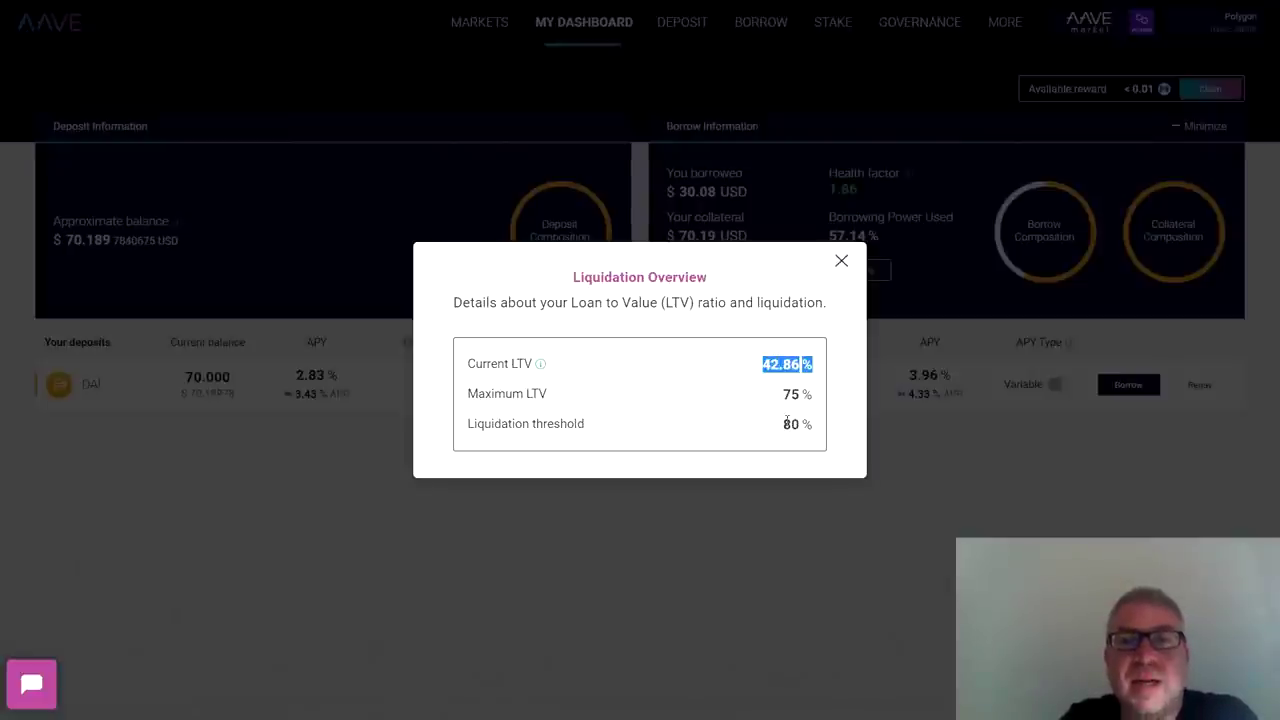
drag(783, 424, 812, 424)
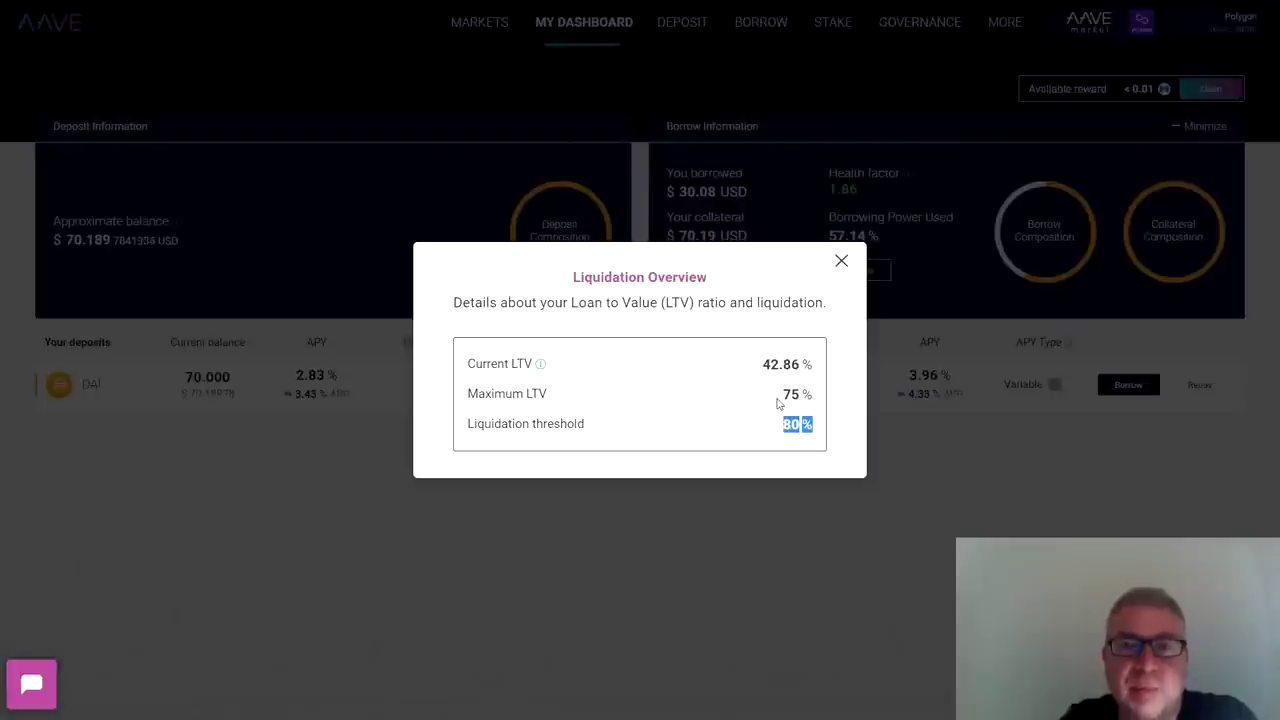
drag(762, 364, 800, 364)
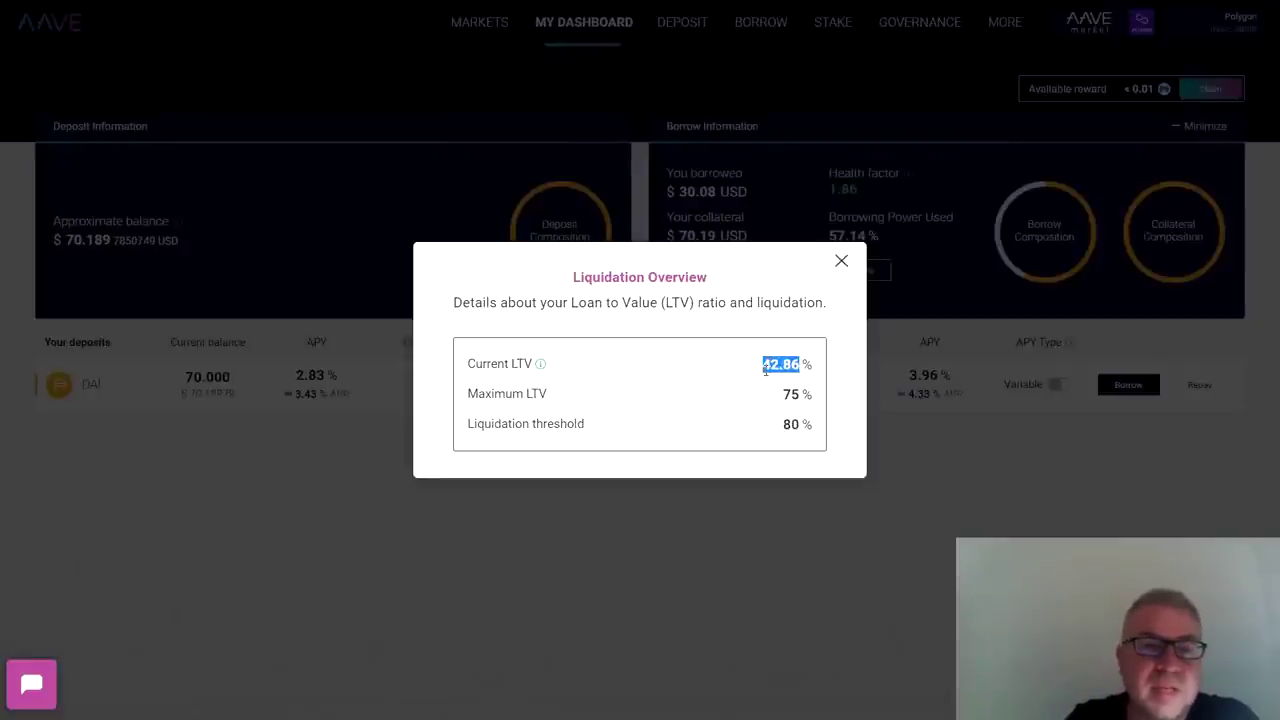
triple_click(786, 425)
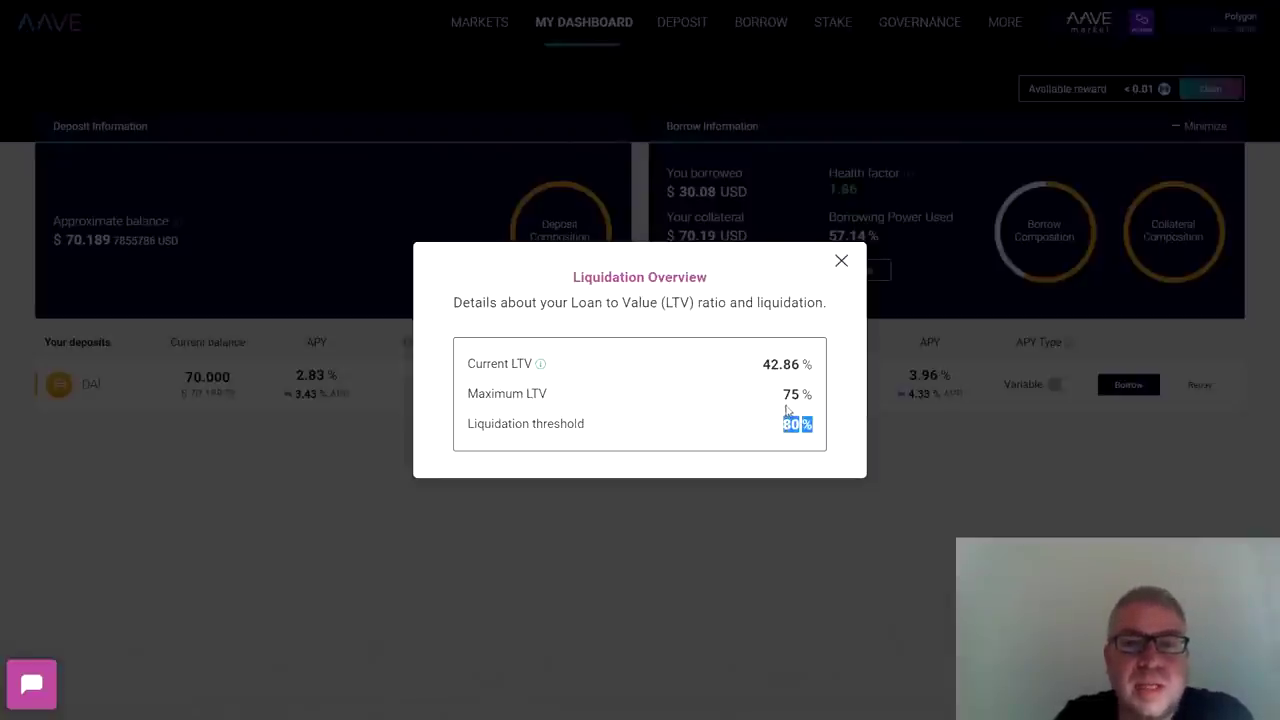
double_click(790, 394)
double_click(780, 364)
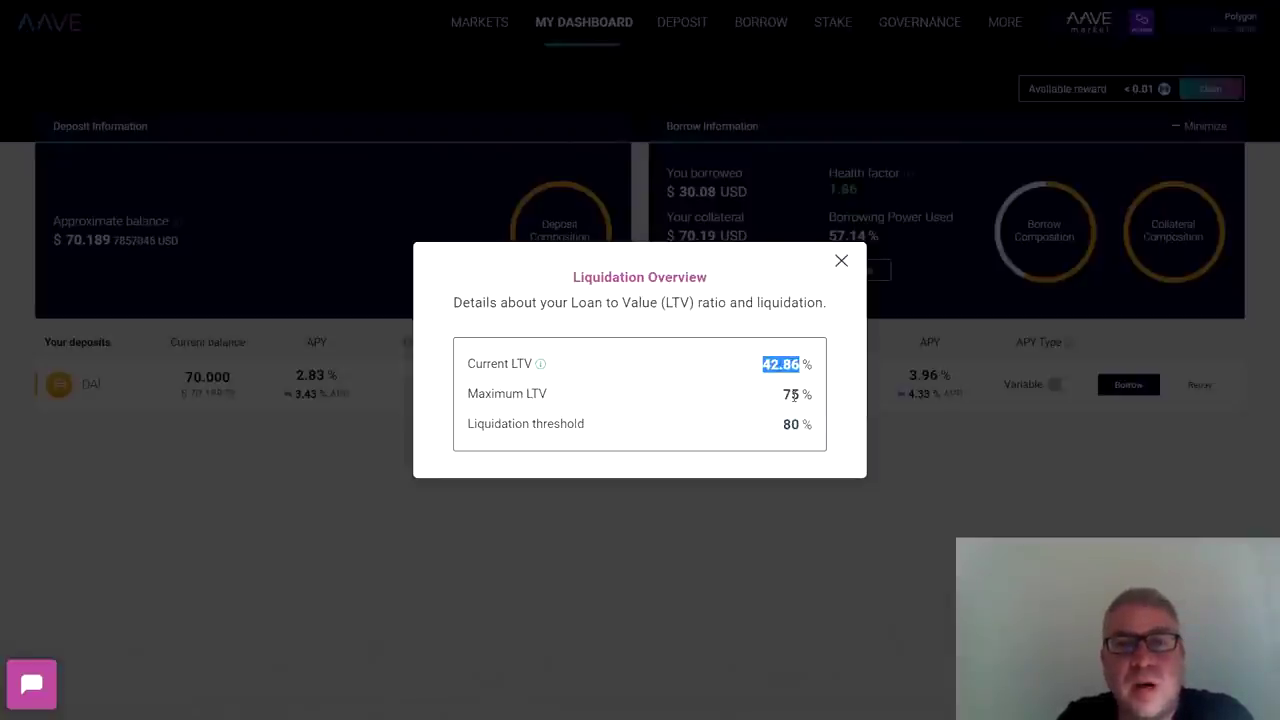
drag(783, 394, 813, 394)
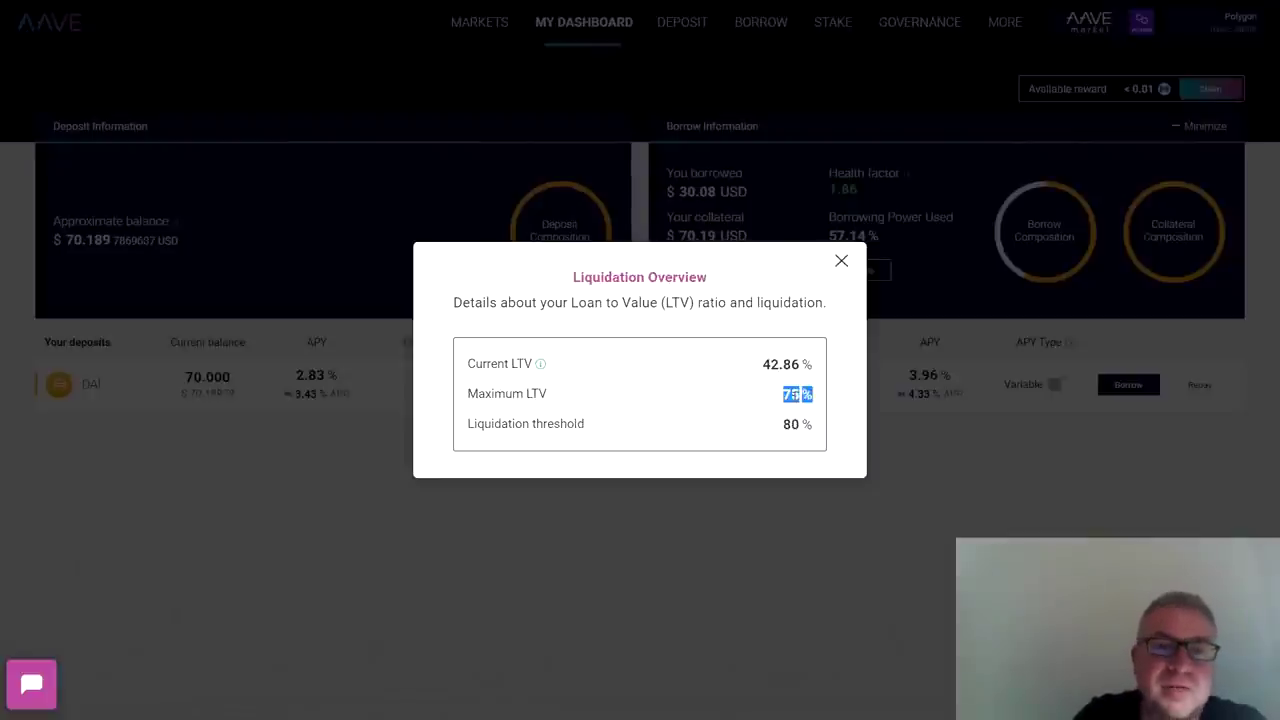
click(841, 264)
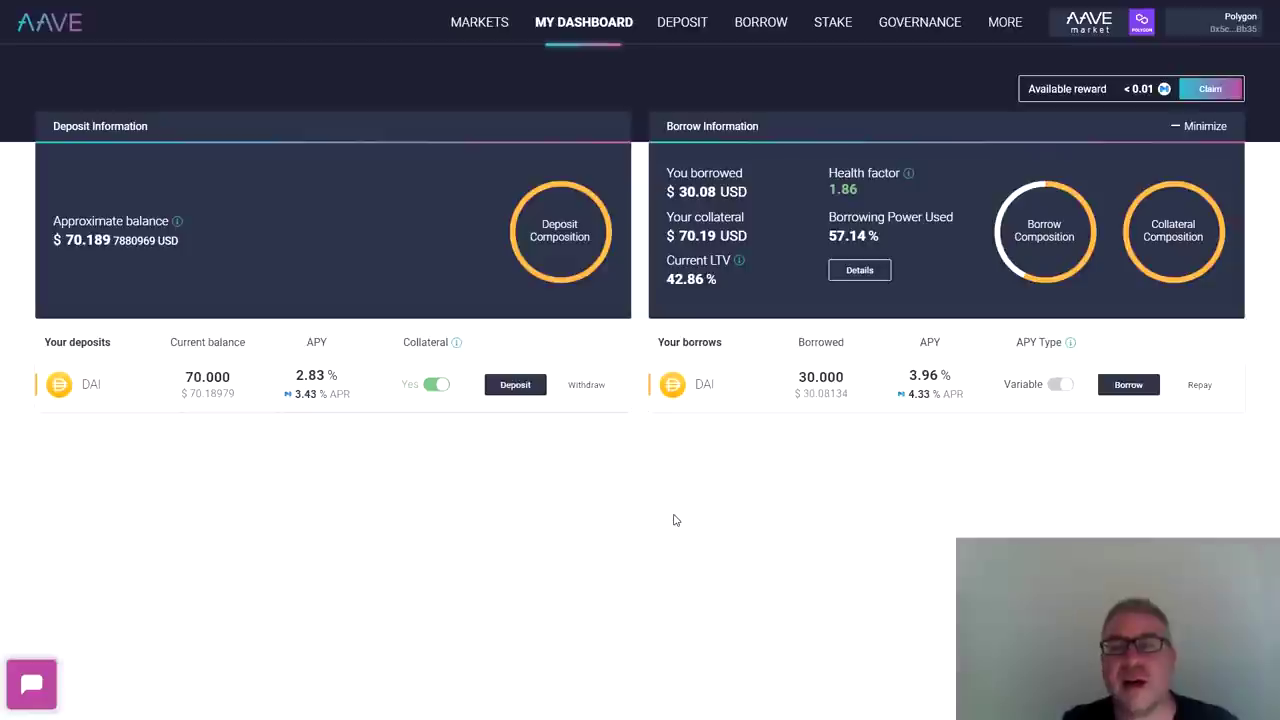
Switch to the CoinGecko page for Polygon (MATIC)
key(ctrl+Tab)
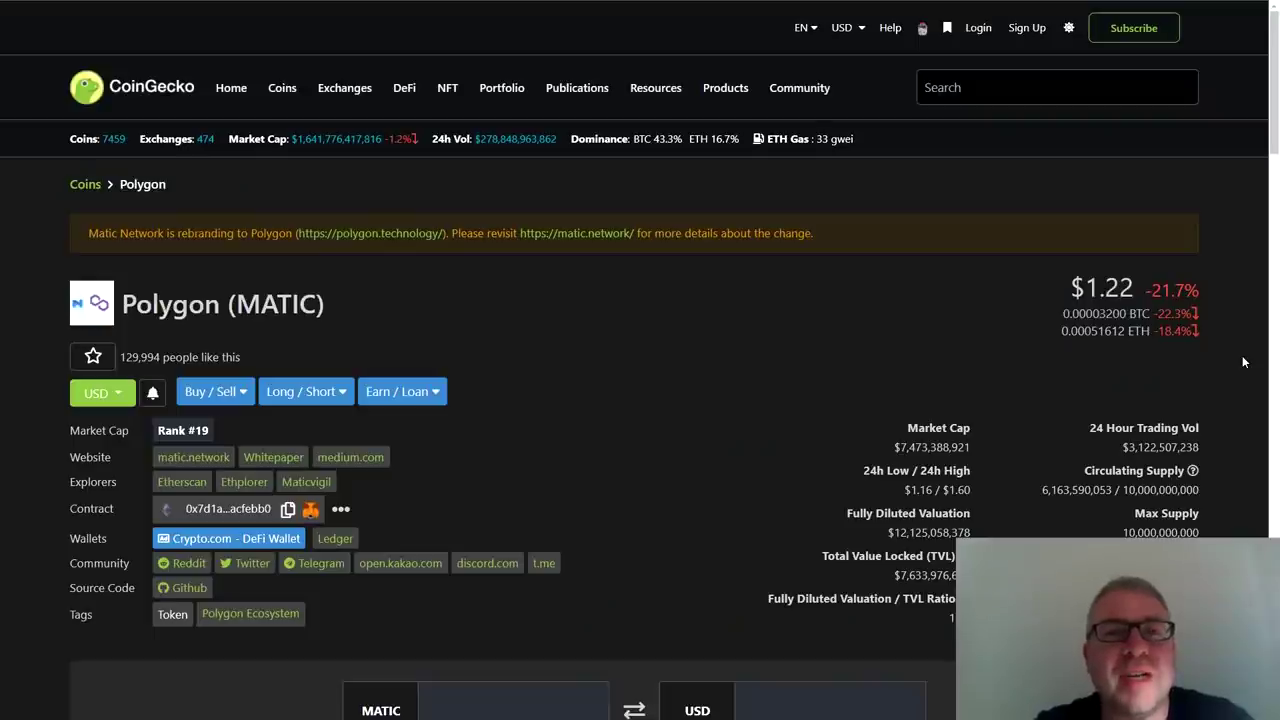